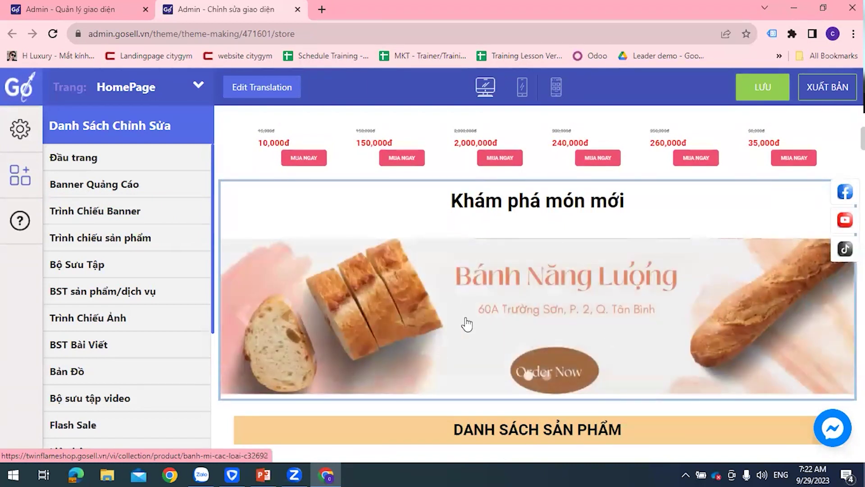
- Review the new-dishes banner and Flash Sale section in the homepage preview, and the customer appreciation strategy slide in PowerPoint
{"action": "scroll", "coordinate": [466, 324], "scroll_direction": "down", "scroll_amount": 1}
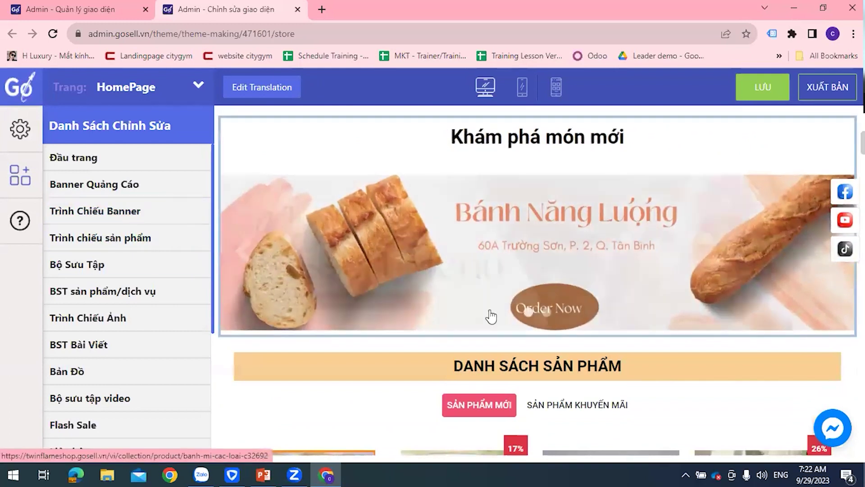
{"action": "scroll", "coordinate": [676, 280], "scroll_direction": "down", "scroll_amount": 1}
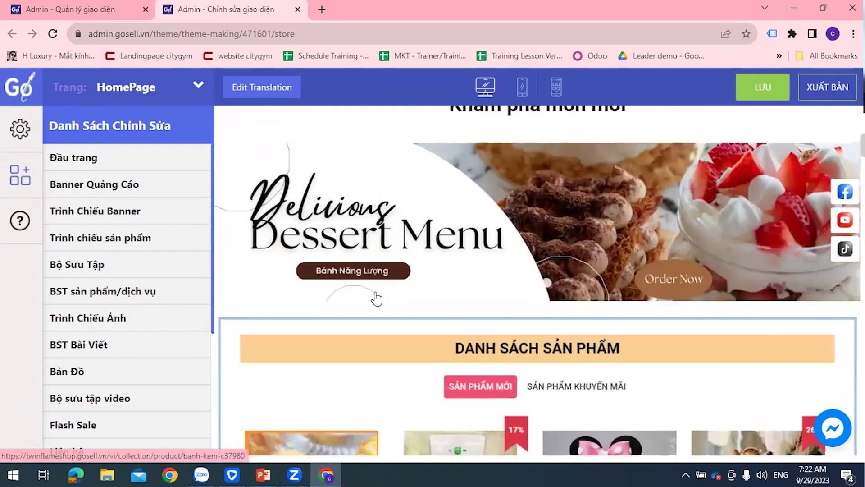
{"action": "scroll", "coordinate": [543, 209], "scroll_direction": "up", "scroll_amount": 1}
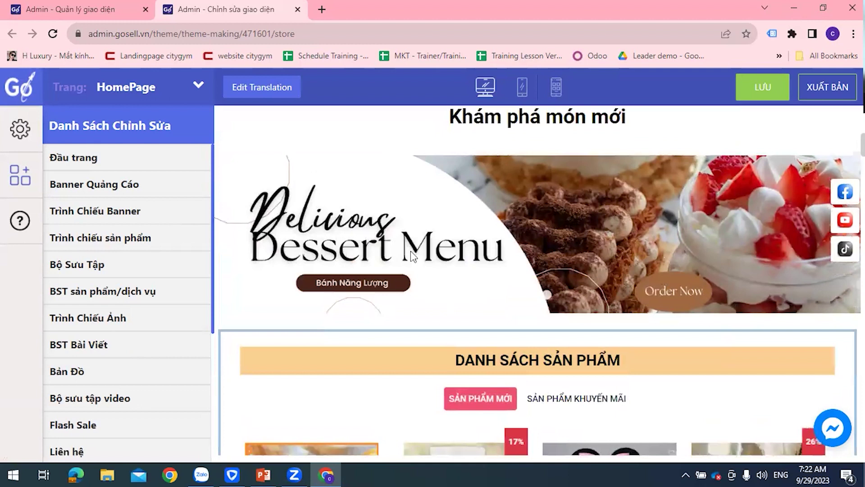
{"action": "scroll", "coordinate": [410, 251], "scroll_direction": "up", "scroll_amount": 3}
{"action": "scroll", "coordinate": [421, 279], "scroll_direction": "up", "scroll_amount": 4}
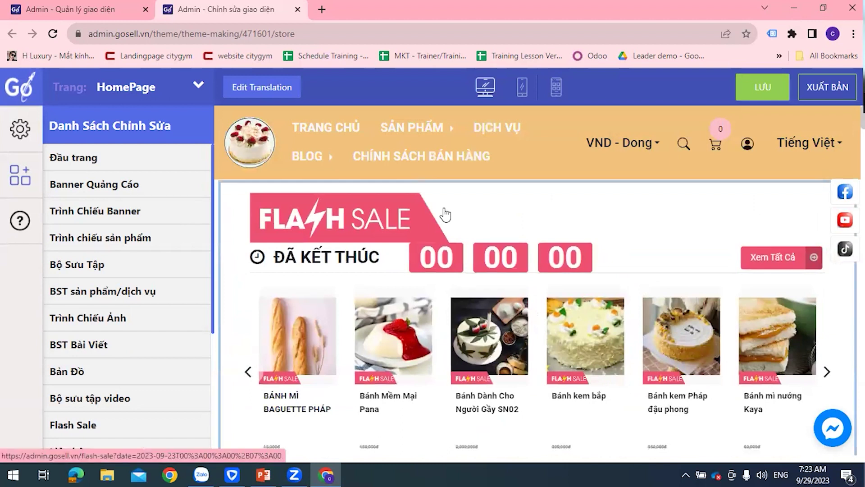
{"action": "left_click", "coordinate": [255, 473]}
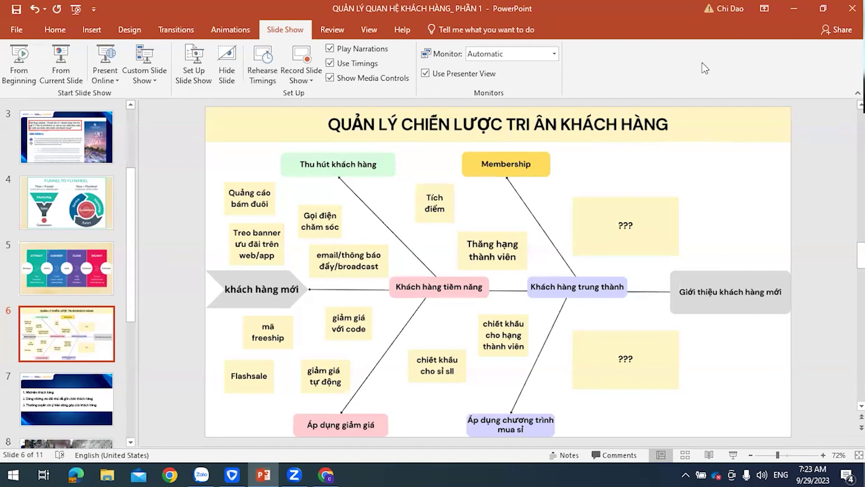
- Return to the GoSell admin in Chrome and start creating a new email campaign under Tiếp Thị
{"action": "key", "text": "alt+Tab"}
{"action": "left_click", "coordinate": [35, 11]}
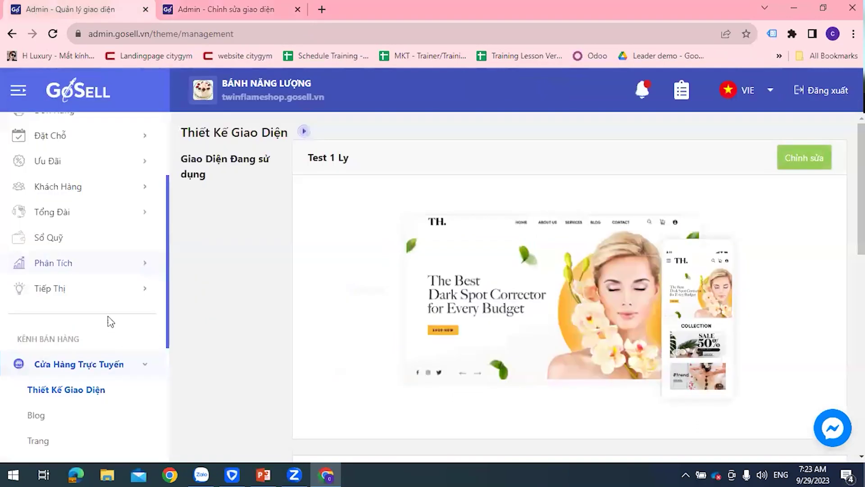
{"action": "scroll", "coordinate": [119, 333], "scroll_direction": "up", "scroll_amount": 3}
{"action": "left_click", "coordinate": [59, 417]}
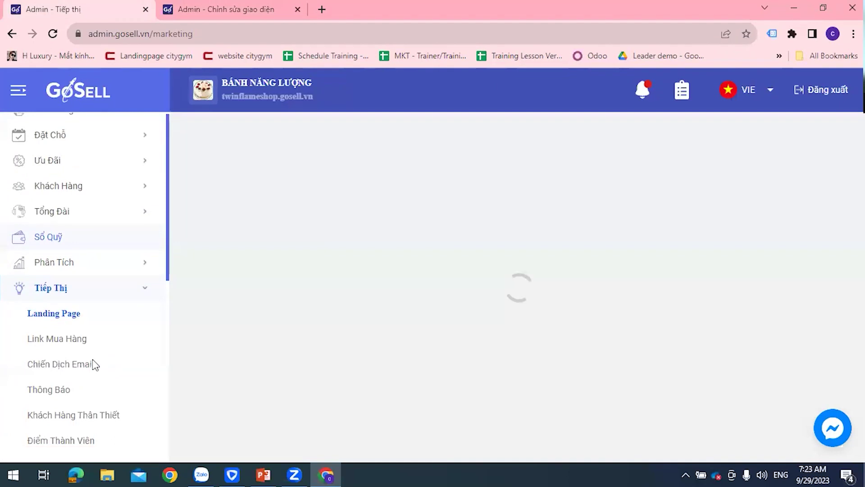
{"action": "scroll", "coordinate": [93, 351], "scroll_direction": "down", "scroll_amount": 2}
{"action": "scroll", "coordinate": [94, 349], "scroll_direction": "down", "scroll_amount": 3}
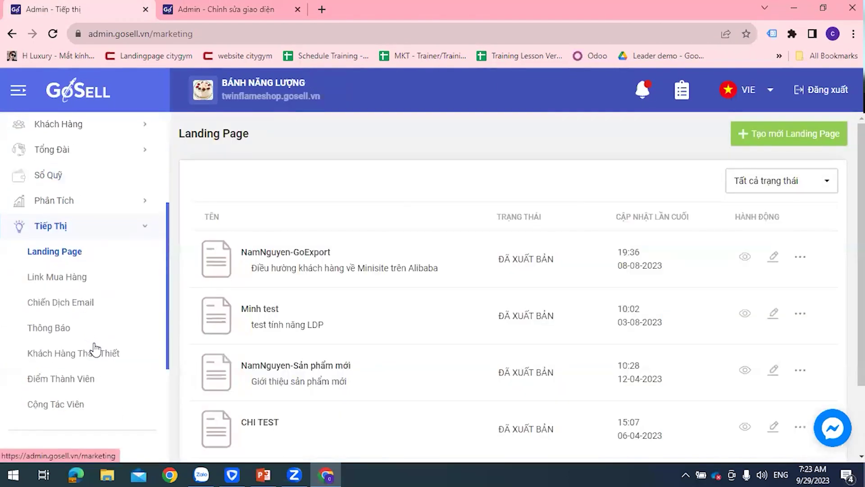
{"action": "left_click", "coordinate": [41, 301]}
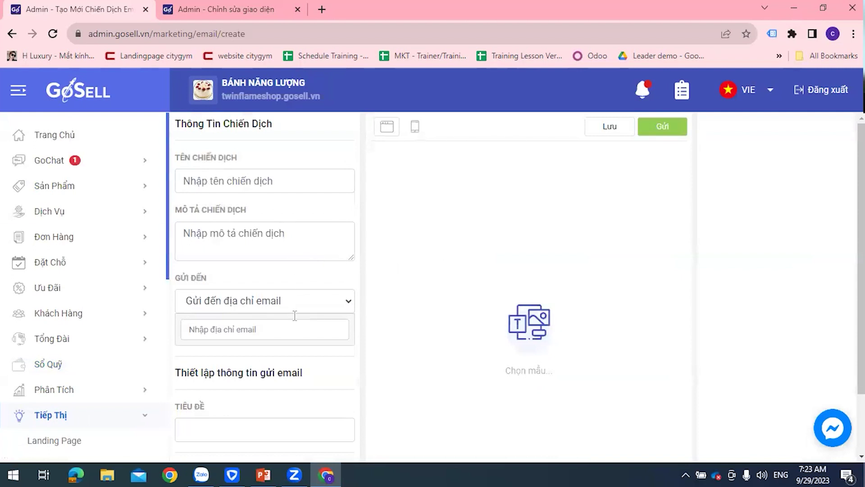
- Choose the HTML template with custom-written content as the campaign's sample email
{"action": "scroll", "coordinate": [264, 320], "scroll_direction": "down", "scroll_amount": 2}
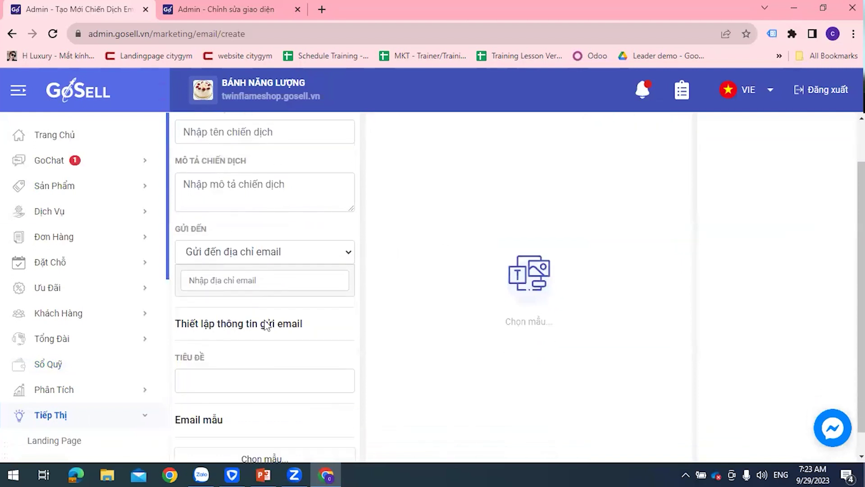
{"action": "scroll", "coordinate": [270, 294], "scroll_direction": "up", "scroll_amount": 1}
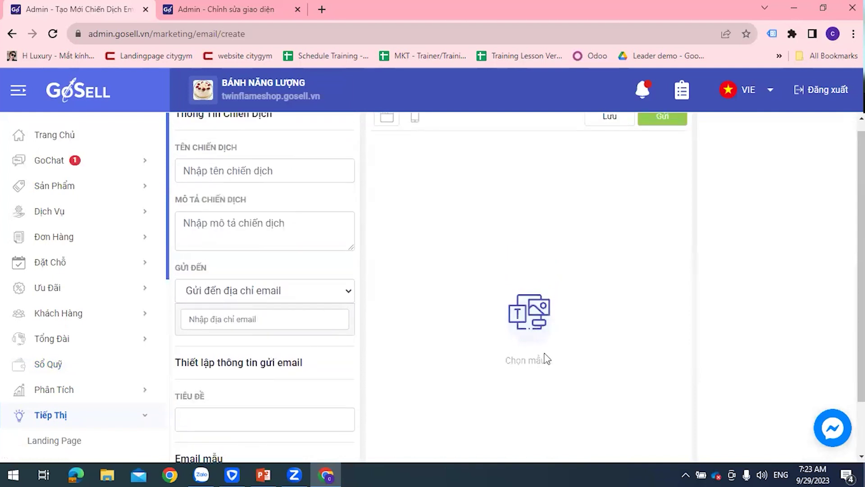
{"action": "scroll", "coordinate": [425, 237], "scroll_direction": "down", "scroll_amount": 2}
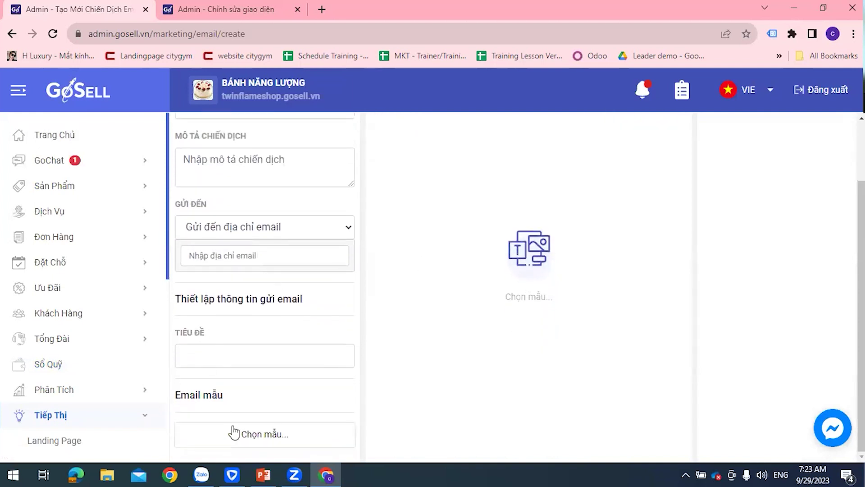
{"action": "left_click", "coordinate": [244, 433]}
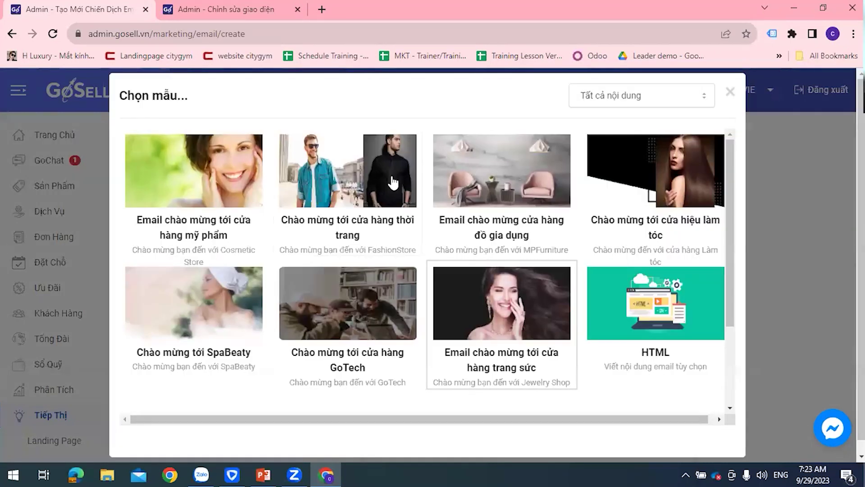
{"action": "scroll", "coordinate": [603, 290], "scroll_direction": "down", "scroll_amount": 3}
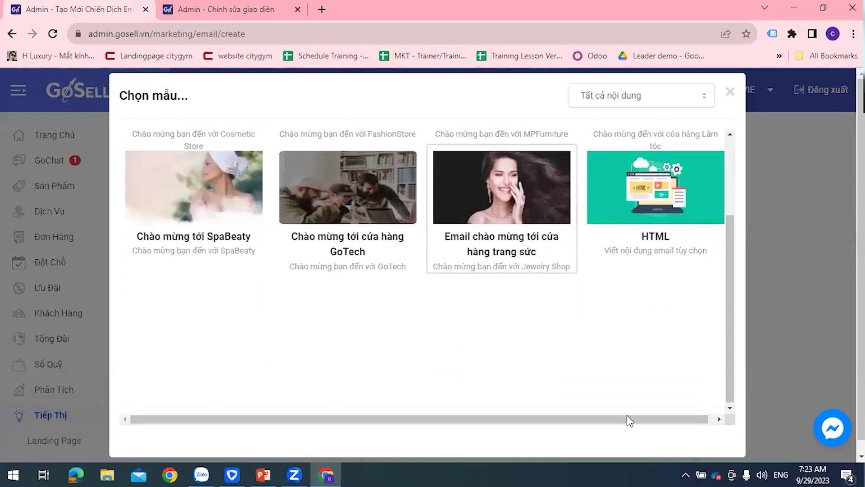
{"action": "scroll", "coordinate": [527, 359], "scroll_direction": "up", "scroll_amount": 3}
{"action": "scroll", "coordinate": [585, 316], "scroll_direction": "down", "scroll_amount": 3}
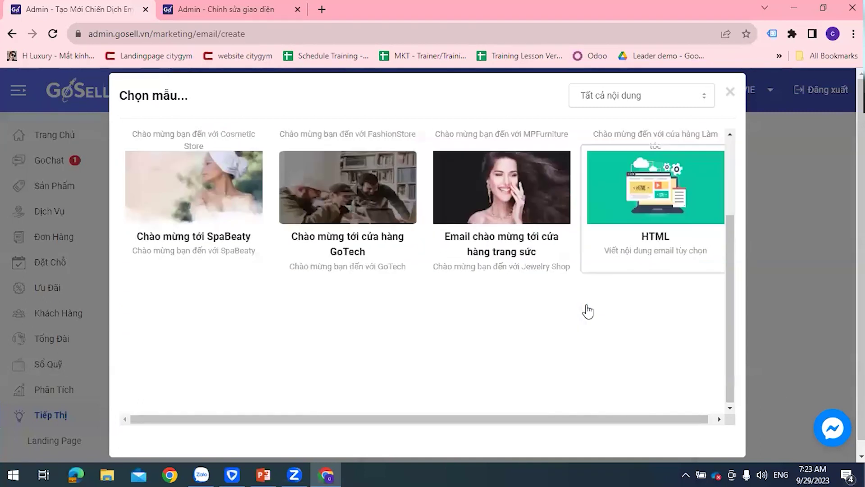
{"action": "left_click", "coordinate": [257, 226]}
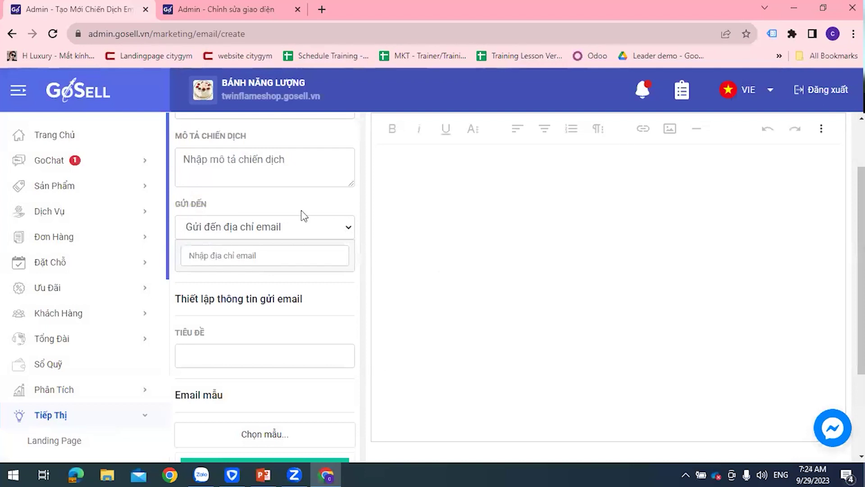
- Set the email campaign's recipients to "Gửi đến nhóm khách hàng"
{"action": "scroll", "coordinate": [603, 207], "scroll_direction": "up", "scroll_amount": 1}
{"action": "scroll", "coordinate": [603, 208], "scroll_direction": "down", "scroll_amount": 3}
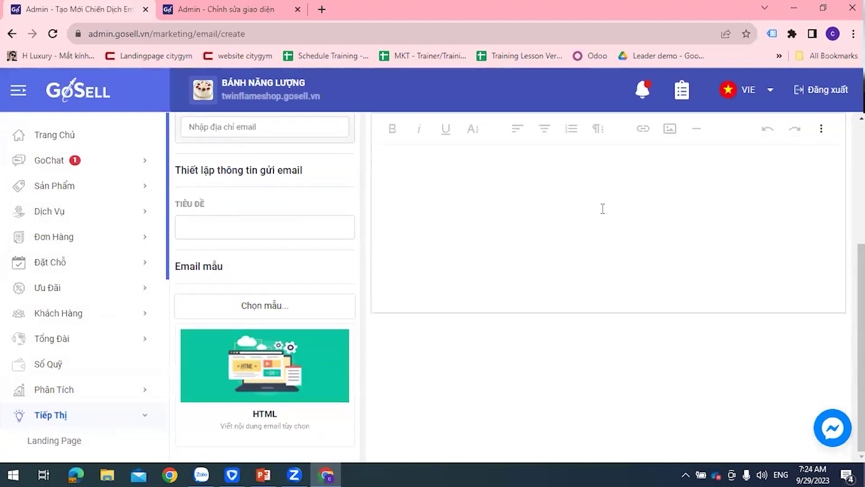
{"action": "scroll", "coordinate": [468, 252], "scroll_direction": "up", "scroll_amount": 5}
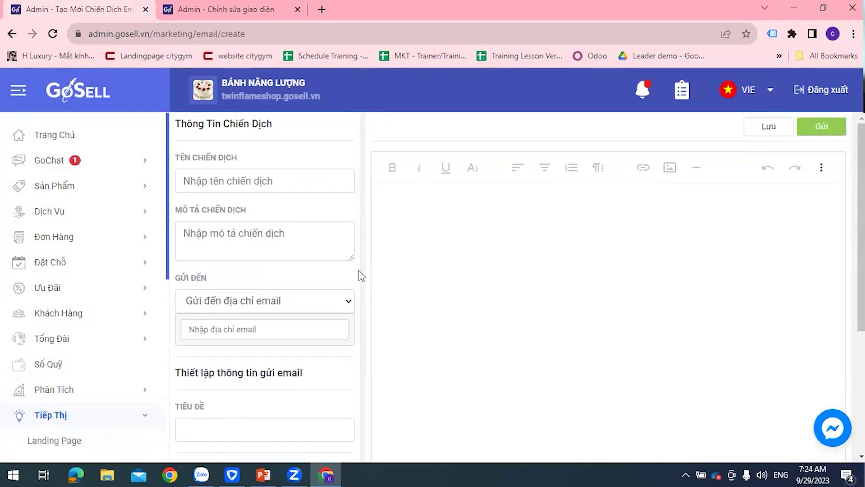
{"action": "scroll", "coordinate": [274, 369], "scroll_direction": "down", "scroll_amount": 2}
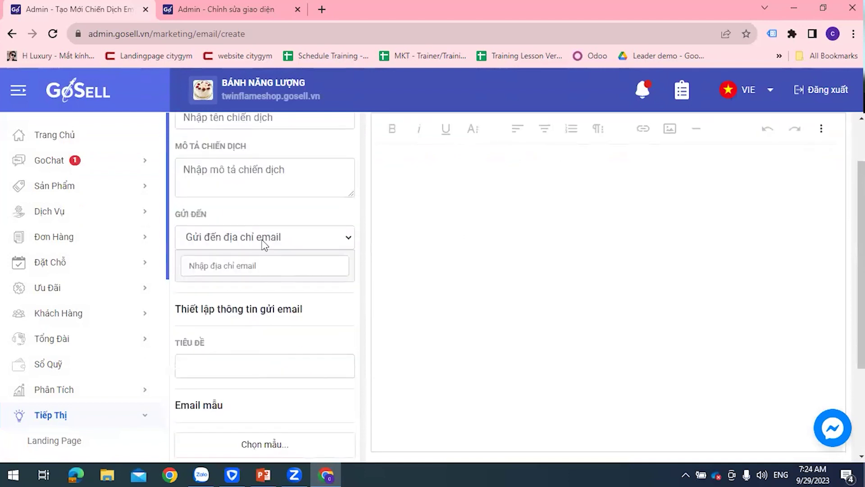
{"action": "left_click", "coordinate": [210, 239]}
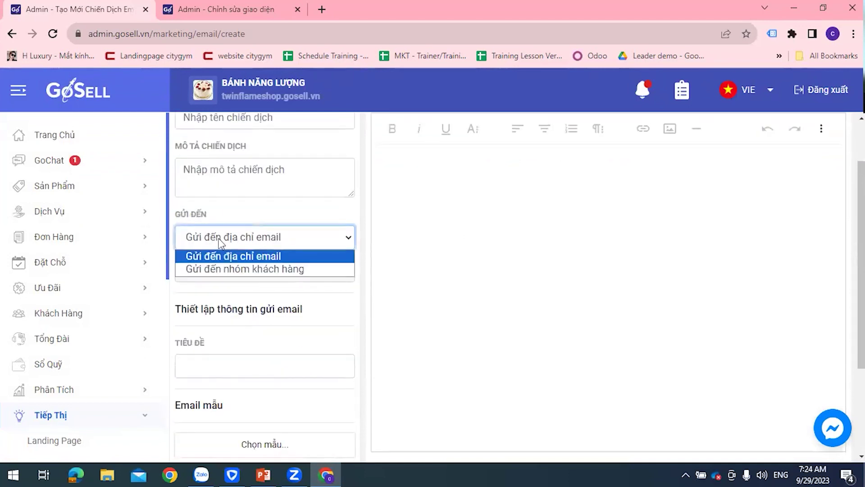
{"action": "left_click", "coordinate": [219, 269]}
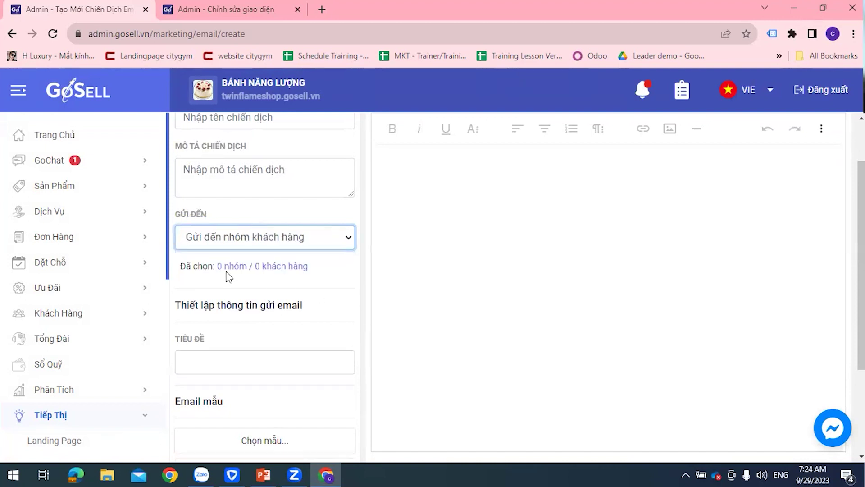
{"action": "left_click", "coordinate": [207, 241]}
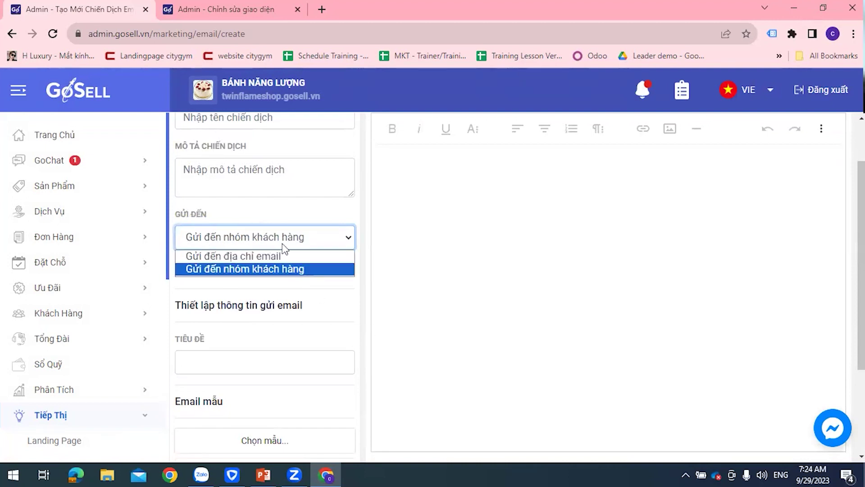
{"action": "left_click", "coordinate": [291, 269]}
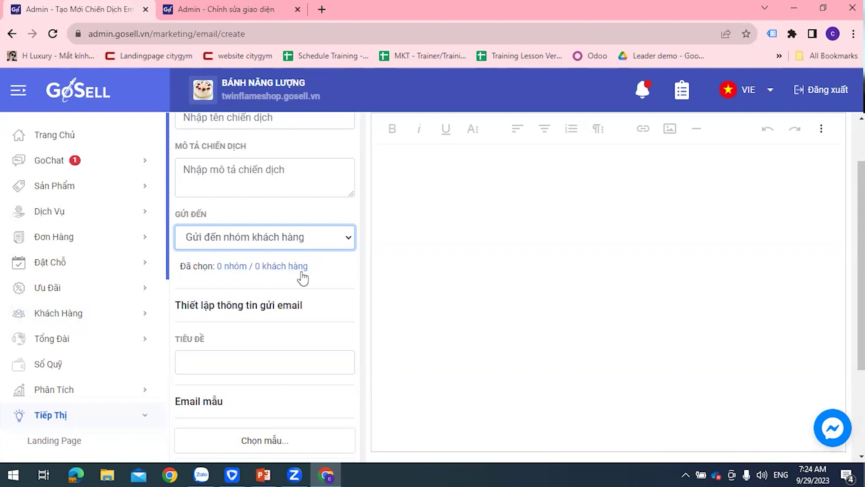
- Start a new customer group under Phân Nhóm and name it "đã từng mua bánh a1"
{"action": "scroll", "coordinate": [277, 270], "scroll_direction": "up", "scroll_amount": 2}
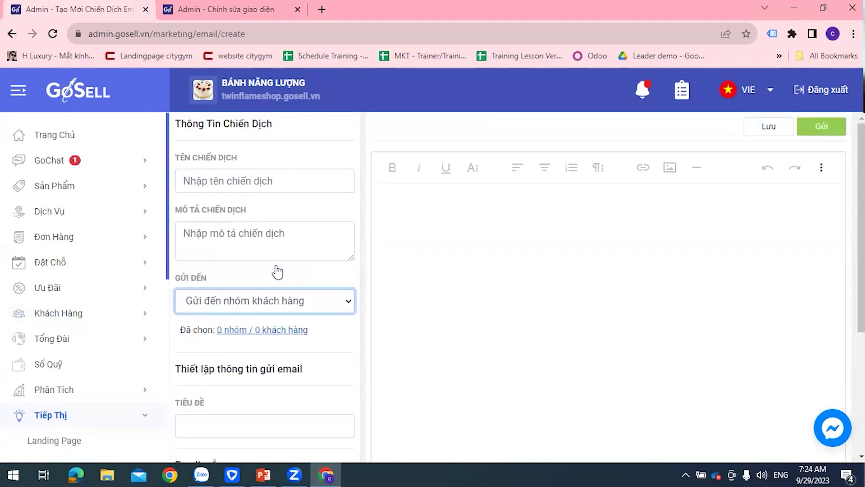
{"action": "scroll", "coordinate": [279, 271], "scroll_direction": "down", "scroll_amount": 3}
{"action": "scroll", "coordinate": [279, 270], "scroll_direction": "up", "scroll_amount": 2}
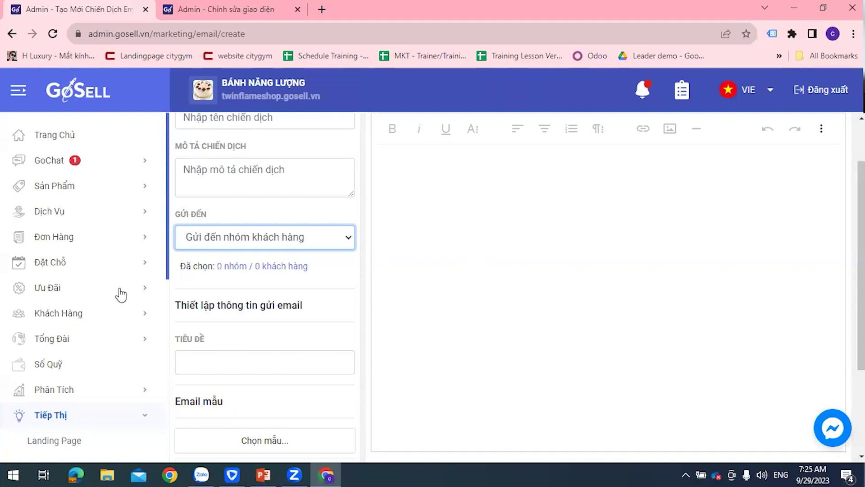
{"action": "left_click", "coordinate": [73, 323]}
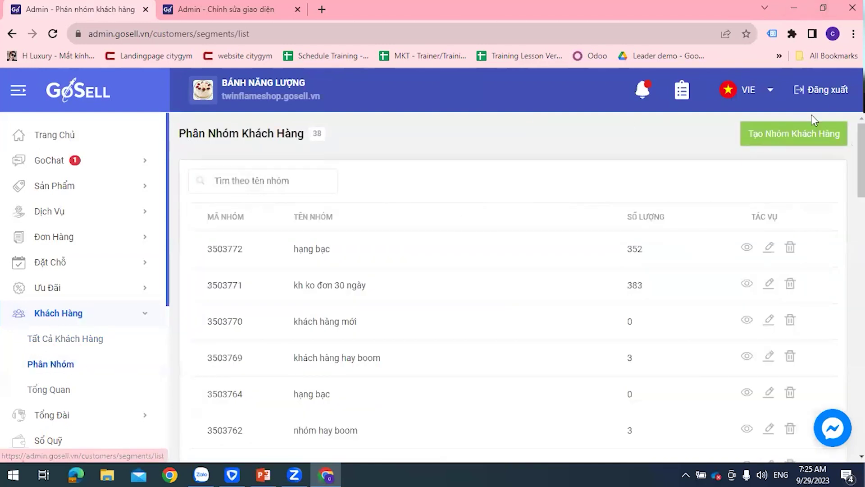
{"action": "left_click", "coordinate": [798, 145]}
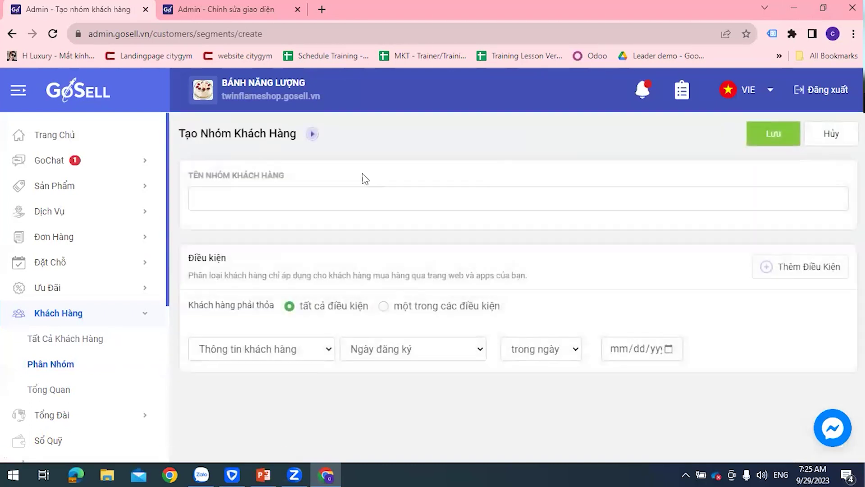
{"action": "left_click", "coordinate": [318, 203]}
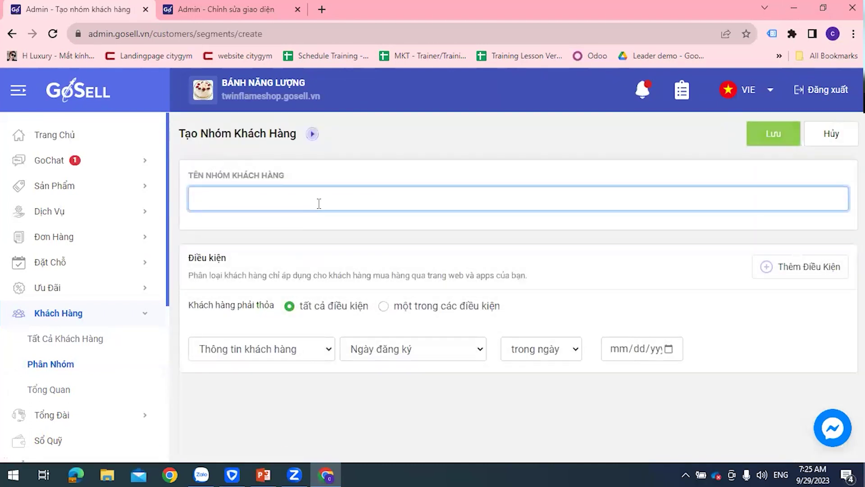
{"action": "type", "text": "đã "}
{"action": "type", "text": "tung"}
{"action": "type", "text": "mua bánh a1"}
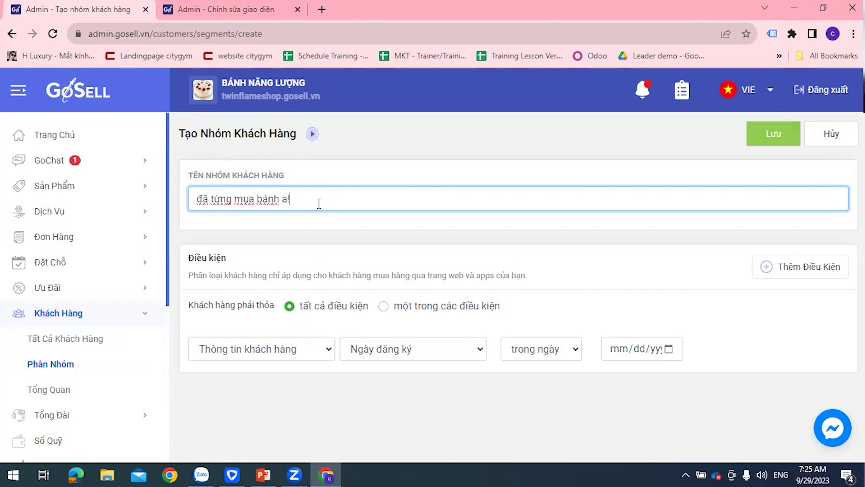
- Set the group's condition to "Sản phẩm đã mua" and choose the product "Bánh Dành Cho Người G…" for it
{"action": "left_click", "coordinate": [254, 356]}
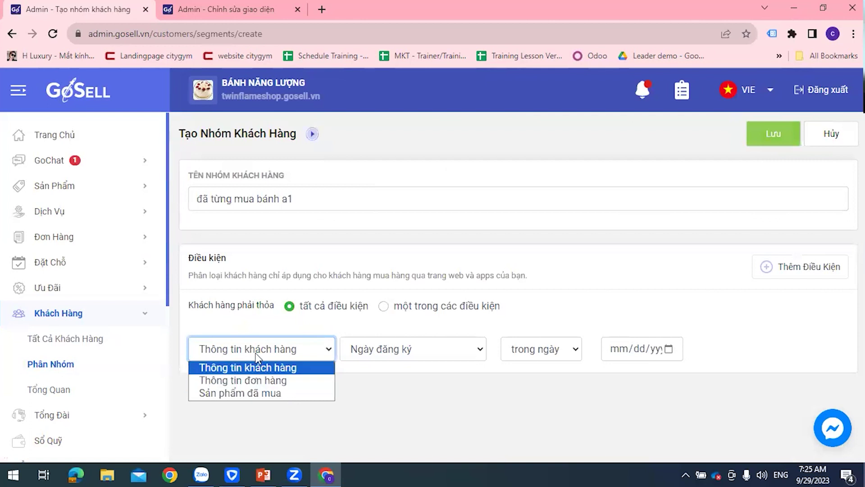
{"action": "left_click", "coordinate": [242, 393]}
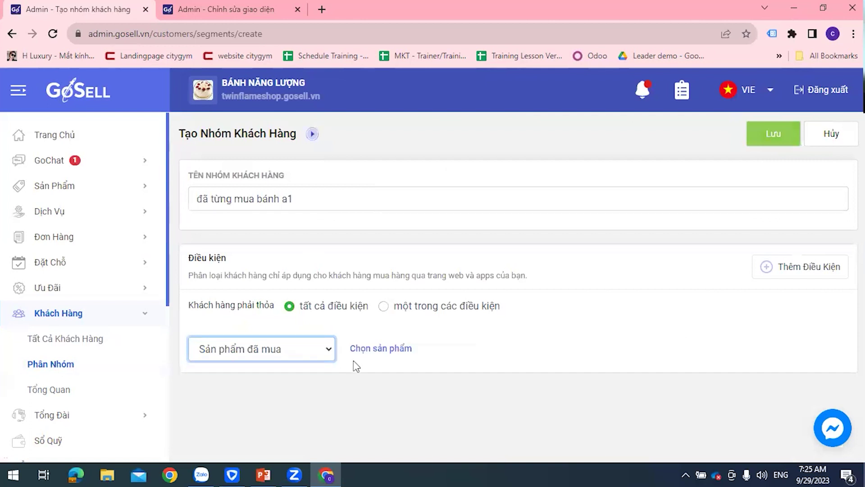
{"action": "left_click", "coordinate": [376, 351]}
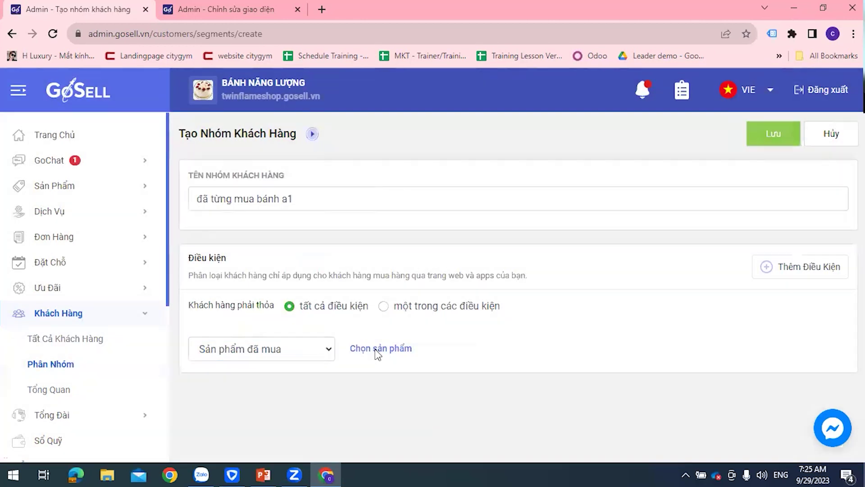
{"action": "scroll", "coordinate": [380, 206], "scroll_direction": "down", "scroll_amount": 5}
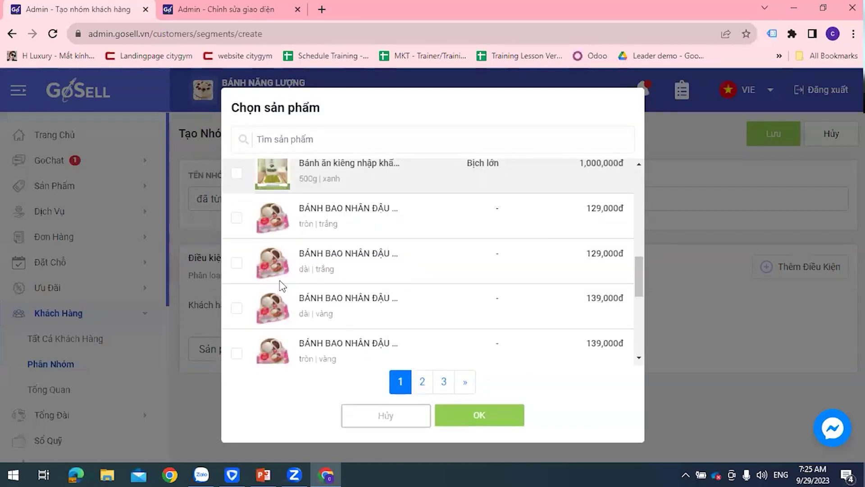
{"action": "scroll", "coordinate": [280, 284], "scroll_direction": "down", "scroll_amount": 3}
{"action": "left_click", "coordinate": [236, 297]}
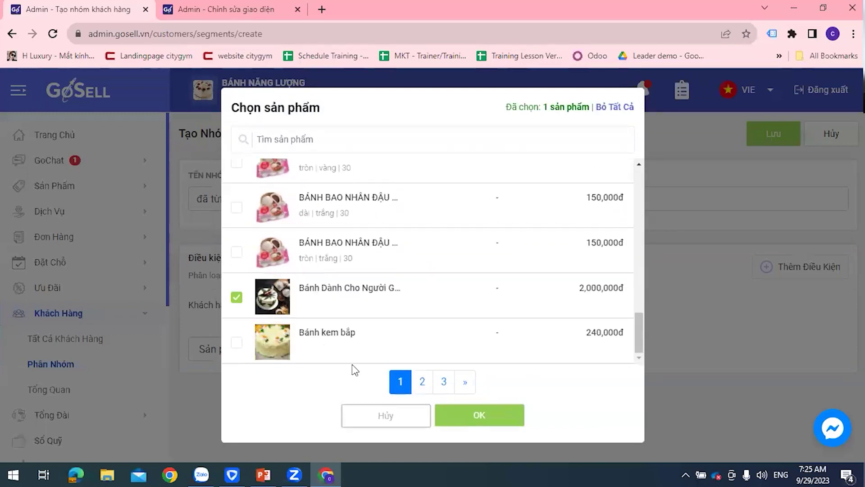
{"action": "left_click", "coordinate": [456, 417]}
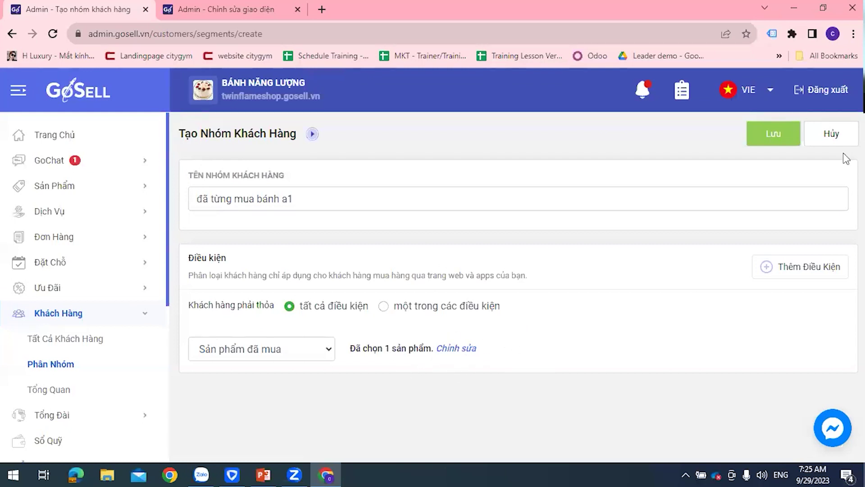
- Save the new customer group and check its name and number of customers in the group list
{"action": "left_click", "coordinate": [774, 140]}
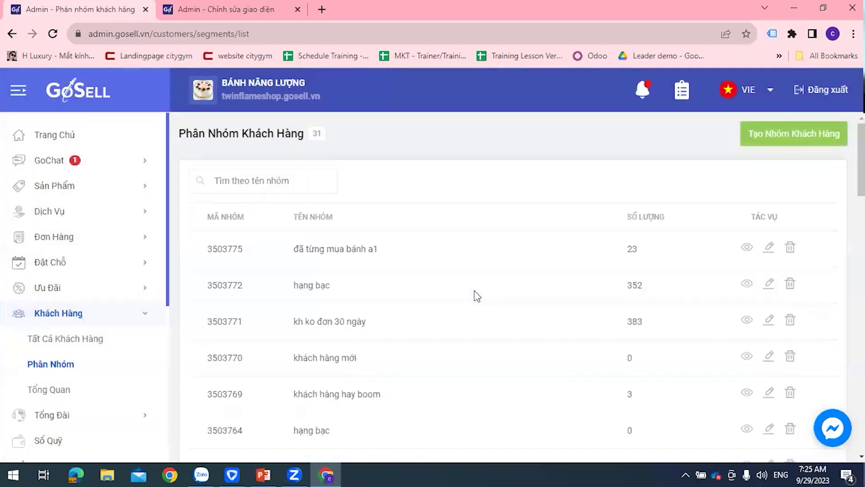
{"action": "left_click_drag", "start_coordinate": [622, 250], "coordinate": [647, 256]}
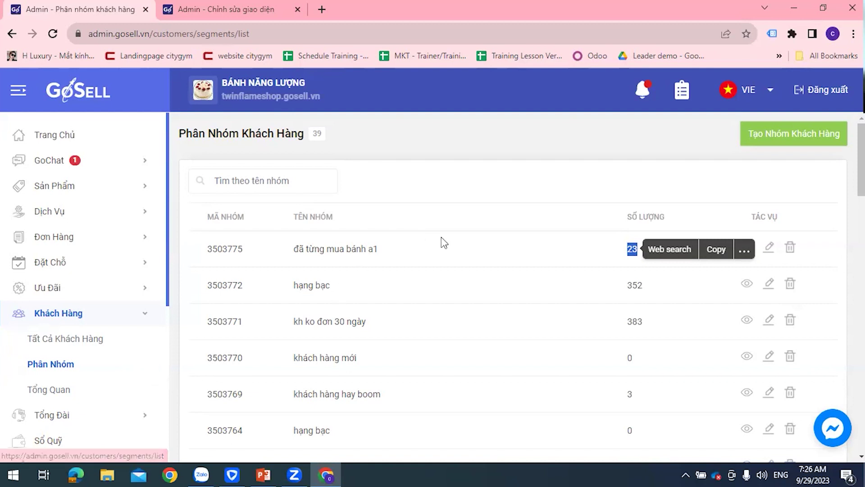
{"action": "left_click", "coordinate": [632, 255]}
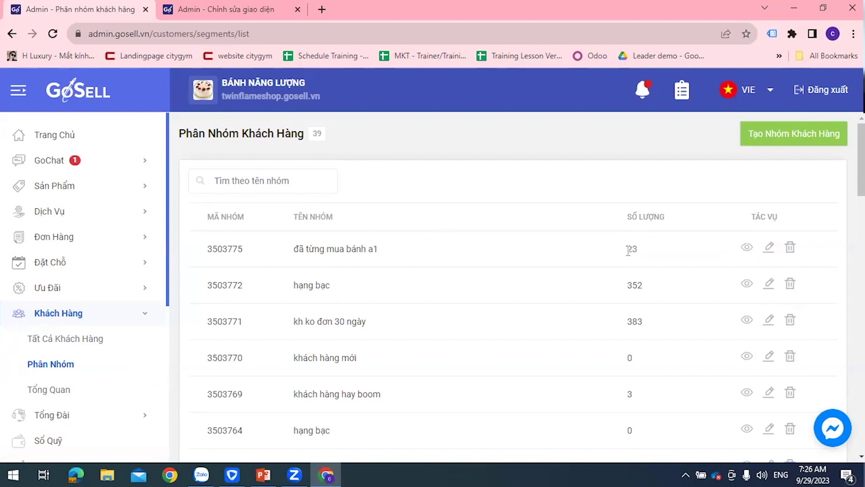
{"action": "double_click", "coordinate": [633, 253]}
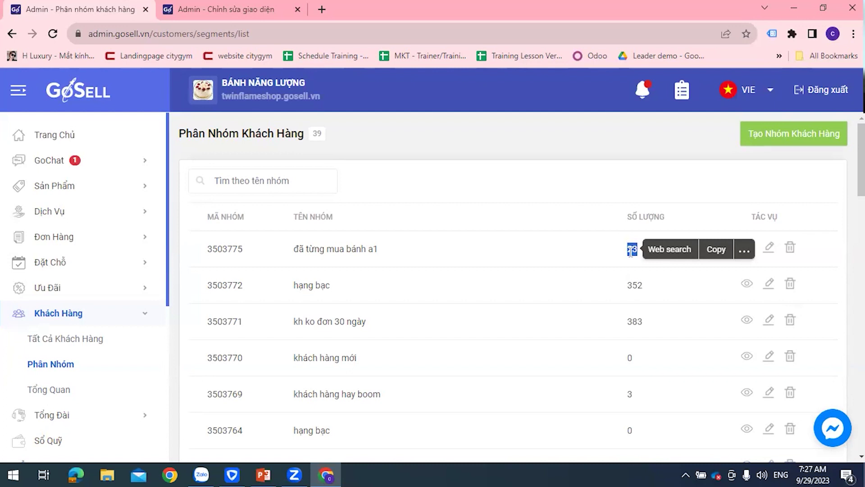
{"action": "left_click", "coordinate": [631, 250]}
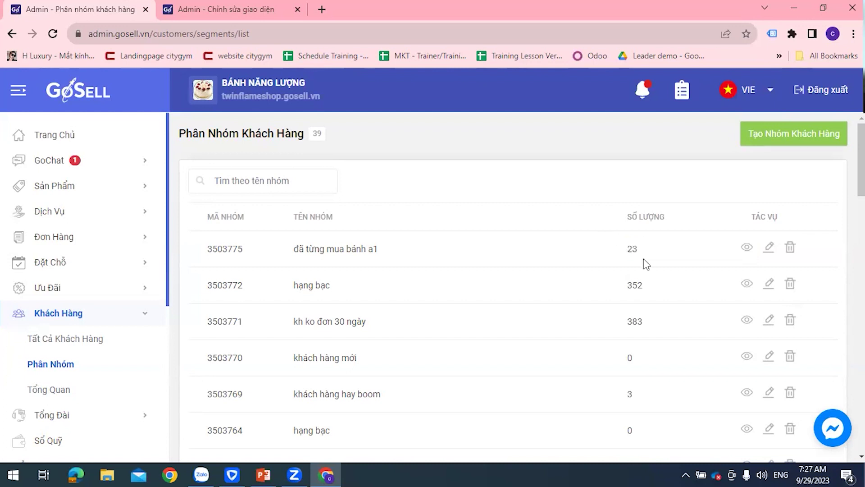
{"action": "mouse_move", "coordinate": [653, 255]}
{"action": "left_mouse_down"}
{"action": "mouse_move", "coordinate": [613, 252]}
{"action": "mouse_move", "coordinate": [656, 265]}
{"action": "left_mouse_up"}
{"action": "left_click", "coordinate": [604, 250]}
{"action": "left_click", "coordinate": [617, 256]}
{"action": "left_click_drag", "start_coordinate": [634, 249], "coordinate": [293, 248]}
{"action": "left_click", "coordinate": [493, 255]}
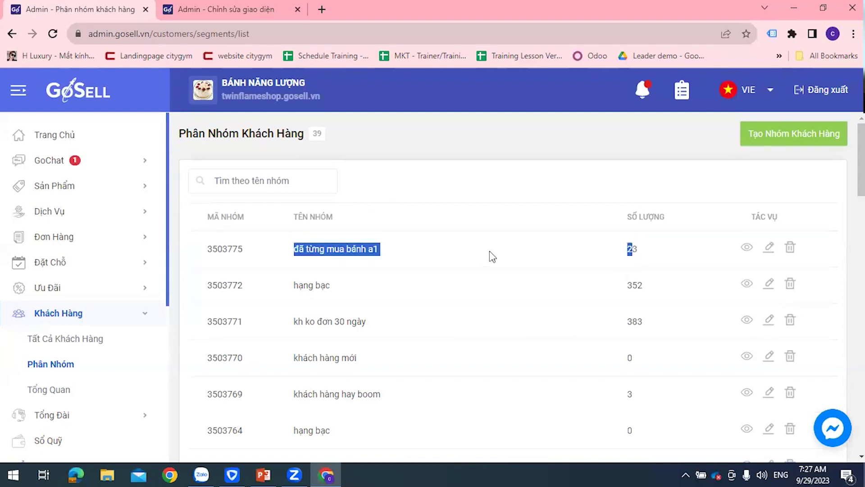
{"action": "left_click_drag", "start_coordinate": [399, 257], "coordinate": [257, 257]}
{"action": "left_click", "coordinate": [454, 249]}
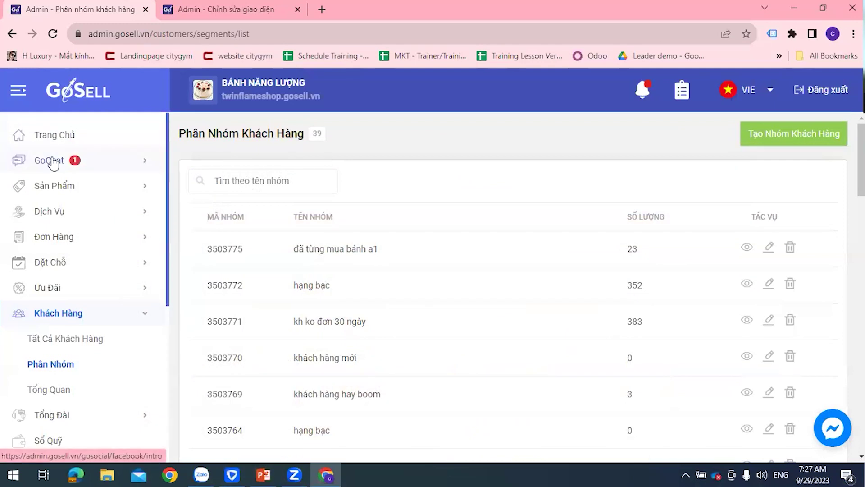
- Open GoChat's Facebook section and review the customer appreciation strategy slide in PowerPoint before returning to the browser
{"action": "left_click", "coordinate": [53, 160]}
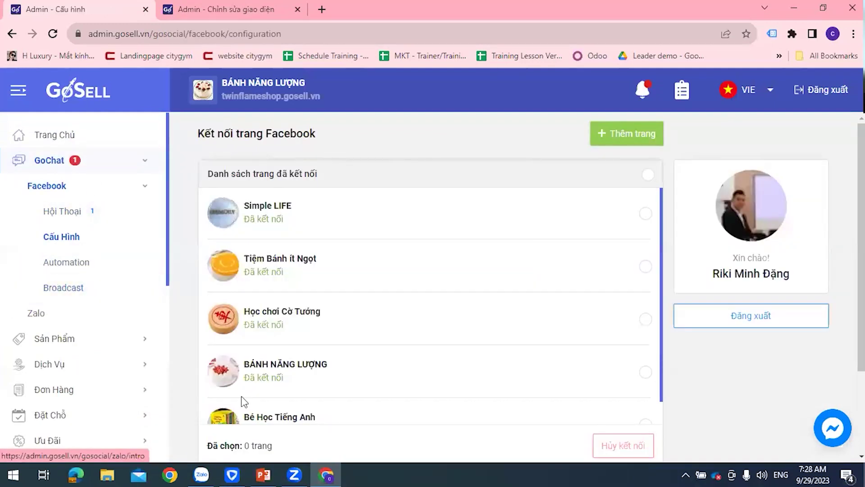
{"action": "left_click", "coordinate": [263, 474]}
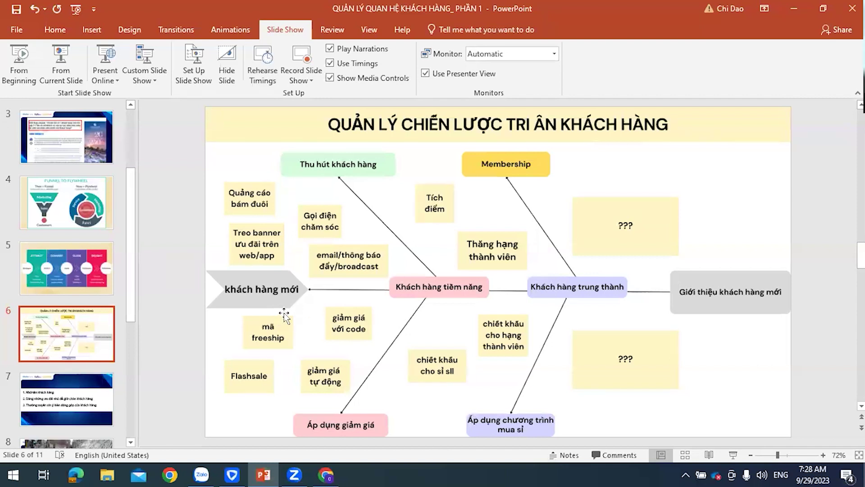
{"action": "left_click", "coordinate": [794, 8]}
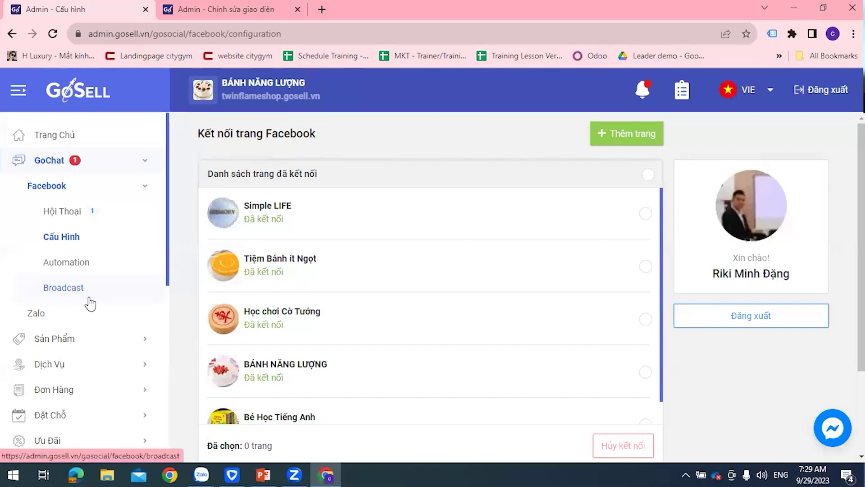
- Start a new product discount code (Mã Giảm Giá Sản Phẩm) in the Ưu Đãi section
{"action": "scroll", "coordinate": [118, 380], "scroll_direction": "down", "scroll_amount": 3}
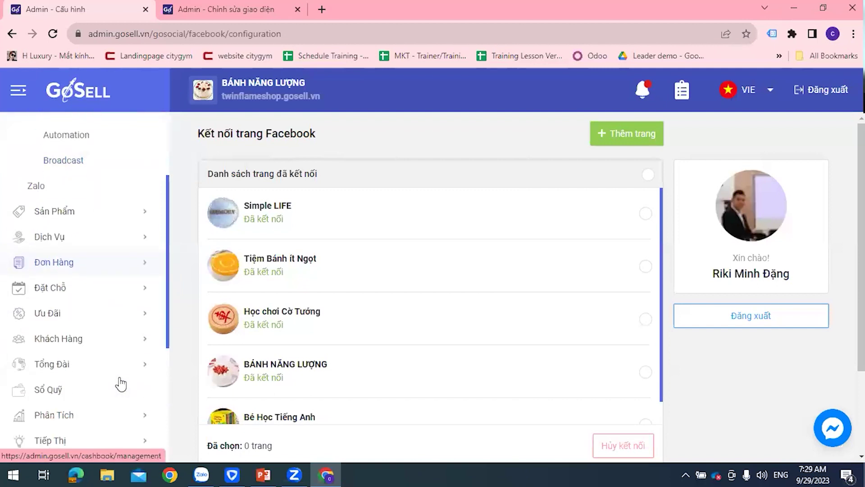
{"action": "left_click", "coordinate": [55, 223]}
{"action": "scroll", "coordinate": [115, 264], "scroll_direction": "down", "scroll_amount": 10}
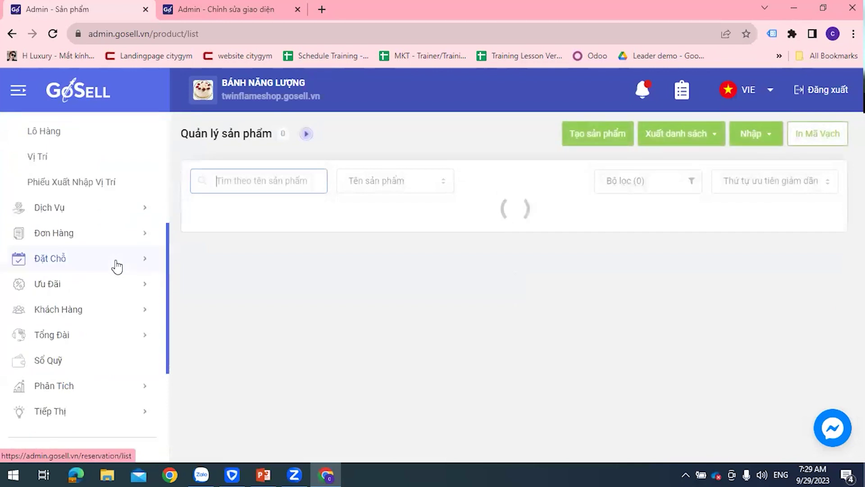
{"action": "scroll", "coordinate": [108, 277], "scroll_direction": "up", "scroll_amount": 4}
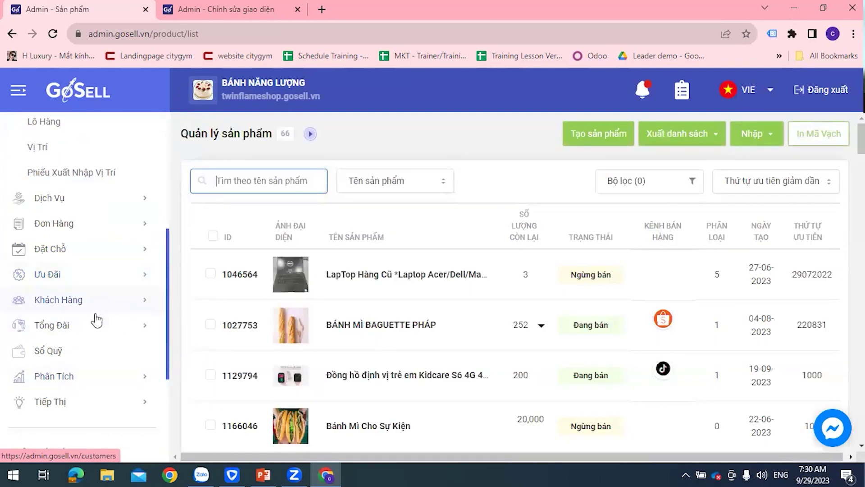
{"action": "left_click", "coordinate": [74, 276]}
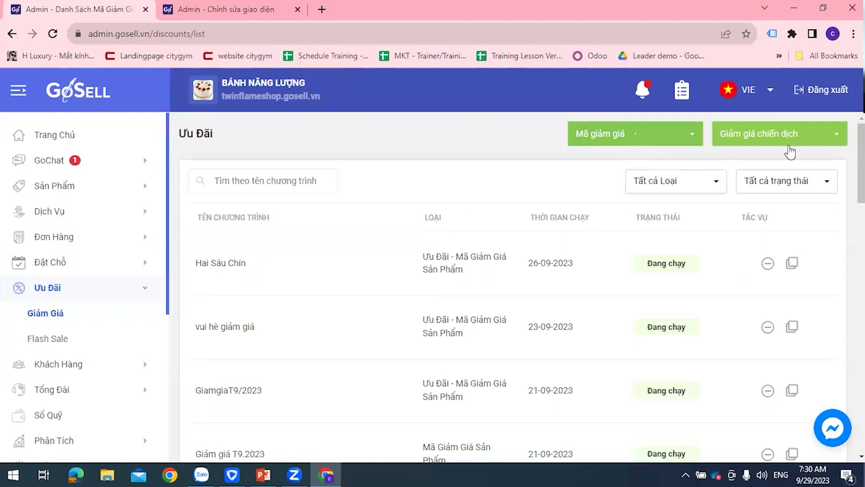
{"action": "left_click", "coordinate": [657, 136]}
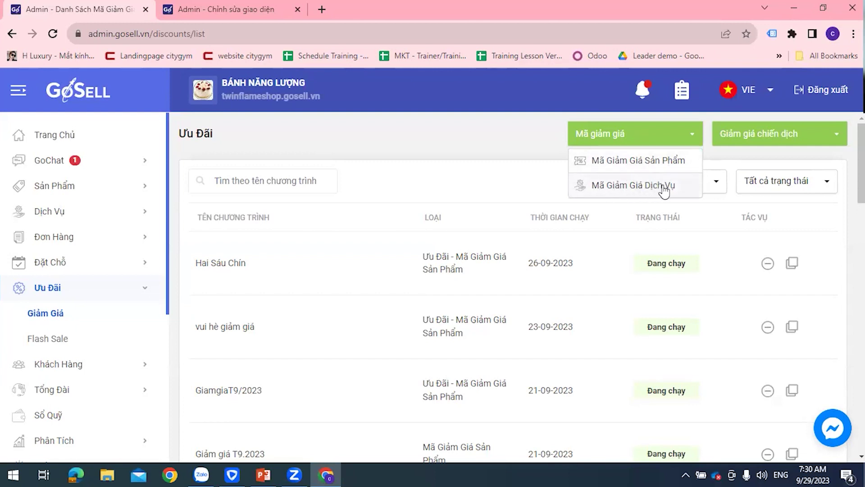
{"action": "left_click", "coordinate": [656, 162]}
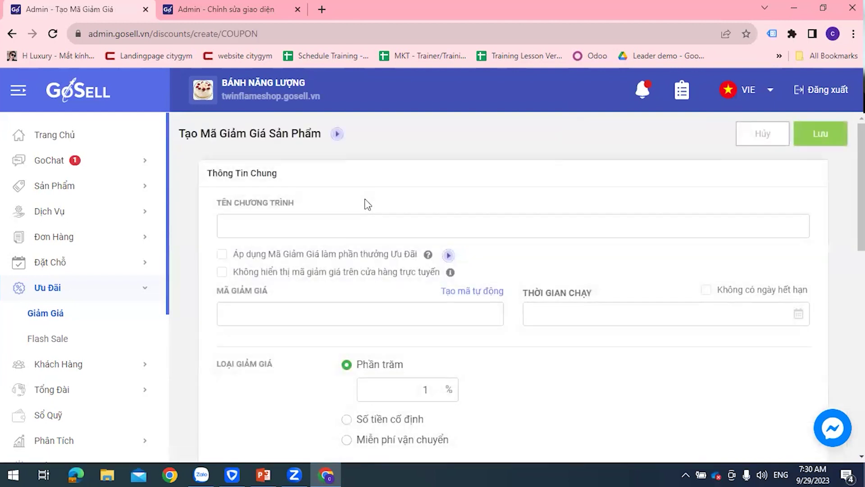
- Name the discount programme "Giảm Giá mùa tựu trường"
{"action": "left_click", "coordinate": [374, 224]}
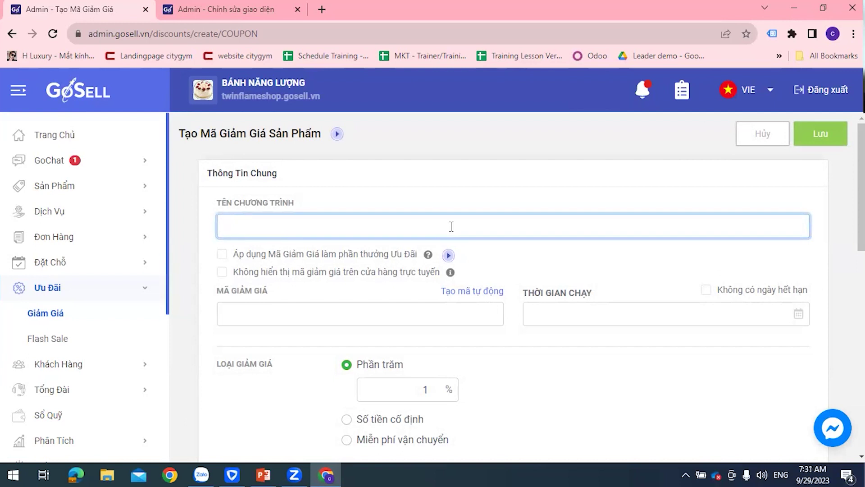
{"action": "type", "text": "Giảm "}
{"action": "type", "text": "Gia"}
{"action": "type", "text": "s mùa tu"}
{"action": "type", "text": "wu "}
{"action": "type", "text": "j truon"}
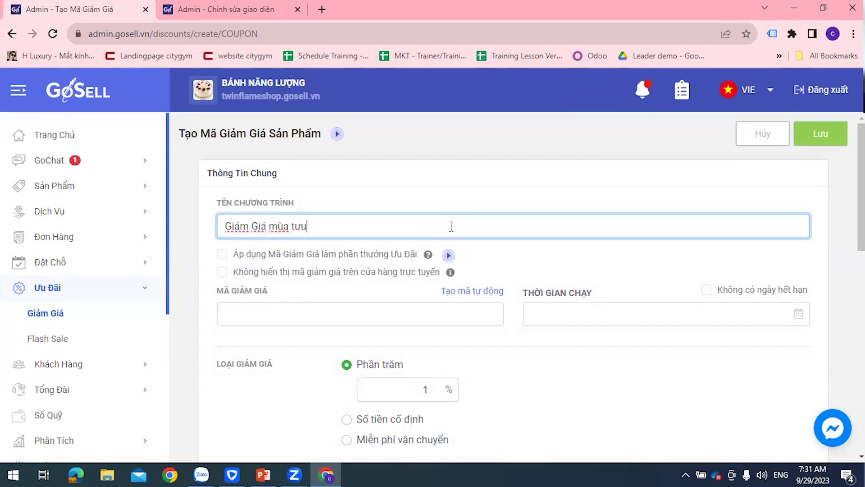
{"action": "type", "text": "gwf"}
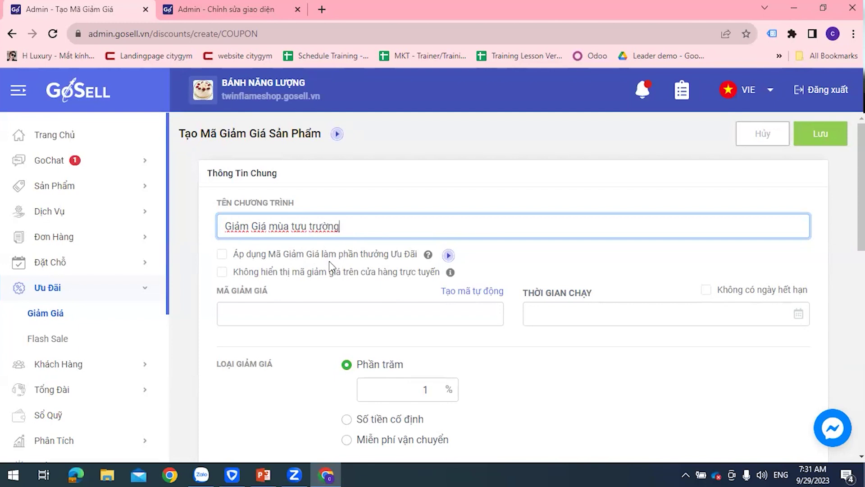
- Read the explanation of the Ưu Đãi reward option and enable "Áp dụng Mã Giảm Giá làm phần thưởng Ưu Đãi"
{"action": "scroll", "coordinate": [266, 270], "scroll_direction": "down", "scroll_amount": 1}
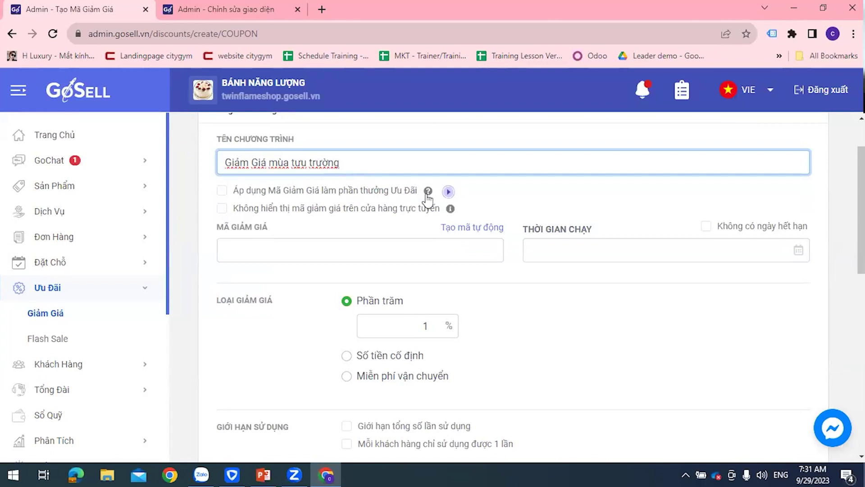
{"action": "mouse_move", "coordinate": [428, 193]}
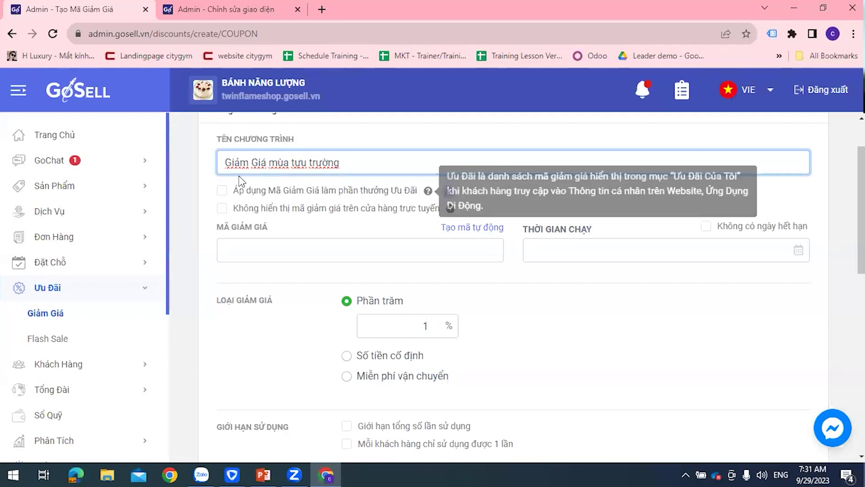
{"action": "left_click", "coordinate": [224, 198]}
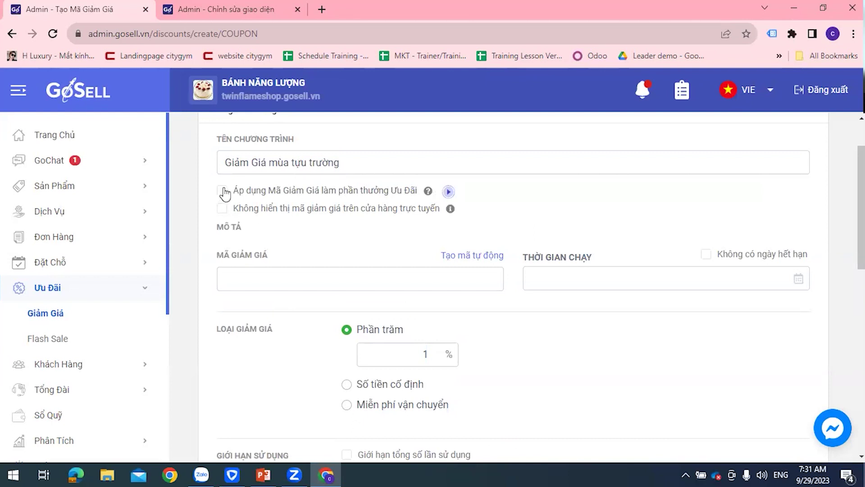
{"action": "left_click", "coordinate": [222, 191]}
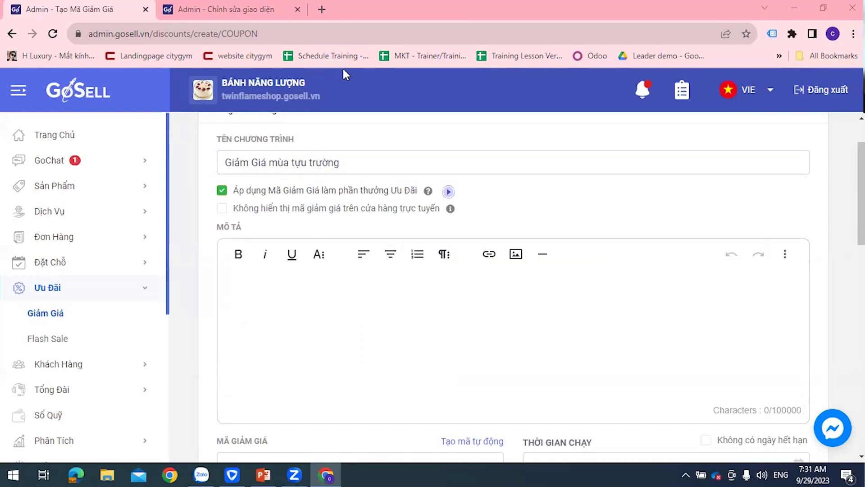
{"action": "key", "text": "ctrl+2"}
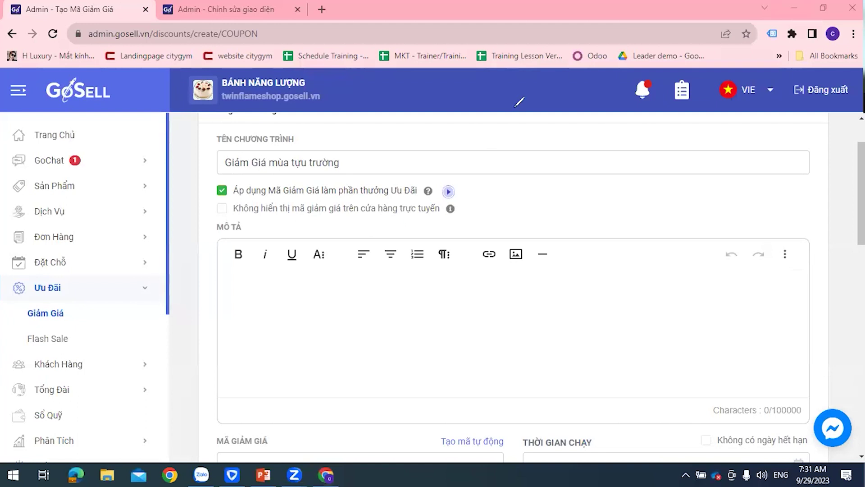
{"action": "key", "text": "Escape"}
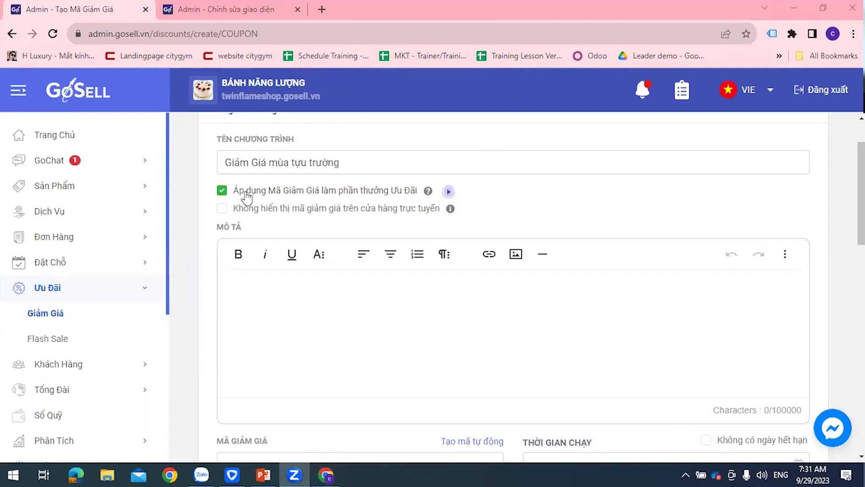
- Open the shop's storefront in a separate tab, placed after the theme editor, and go to the account's "Trang cá nhân"
{"action": "scroll", "coordinate": [408, 205], "scroll_direction": "up", "scroll_amount": 2}
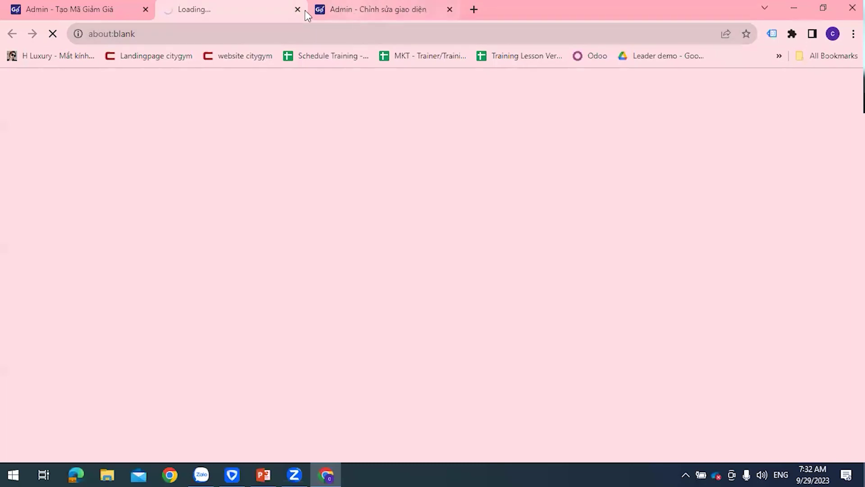
{"action": "left_click_drag", "start_coordinate": [317, 10], "coordinate": [204, 13]}
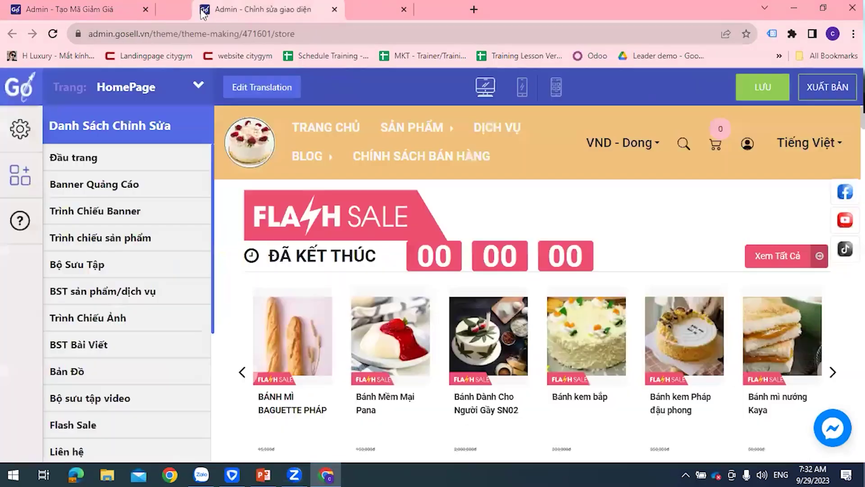
{"action": "left_click", "coordinate": [409, 6]}
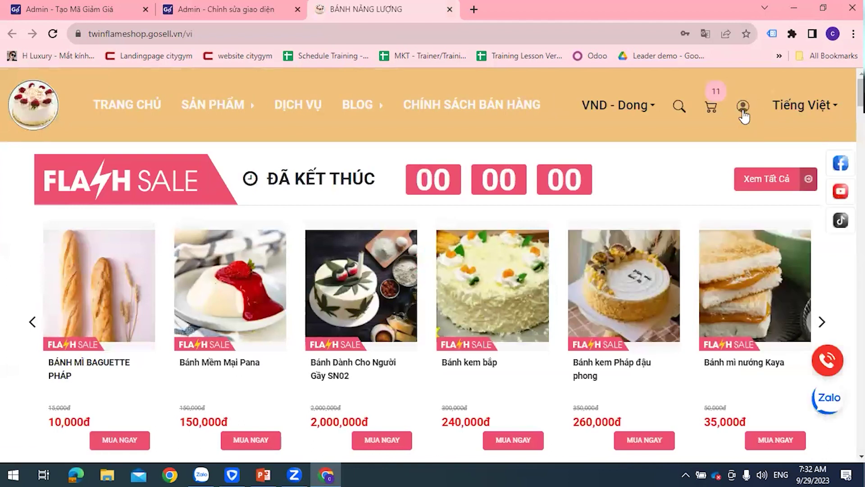
{"action": "mouse_move", "coordinate": [743, 108]}
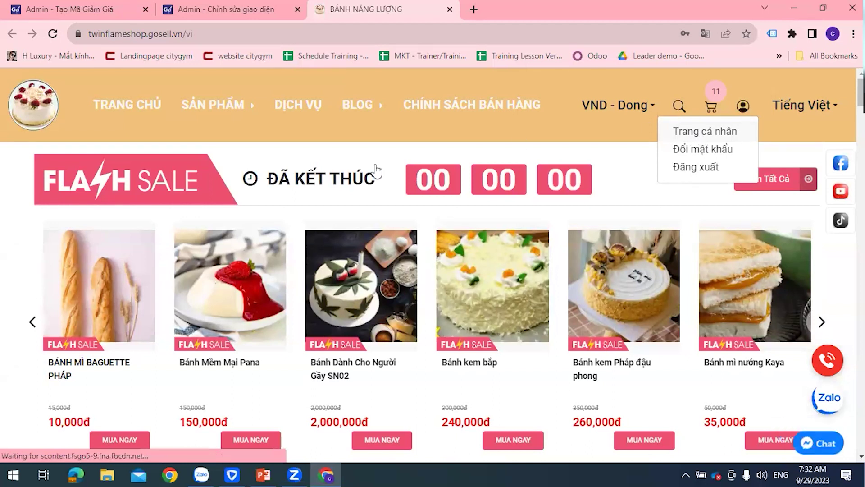
{"action": "left_click", "coordinate": [710, 131]}
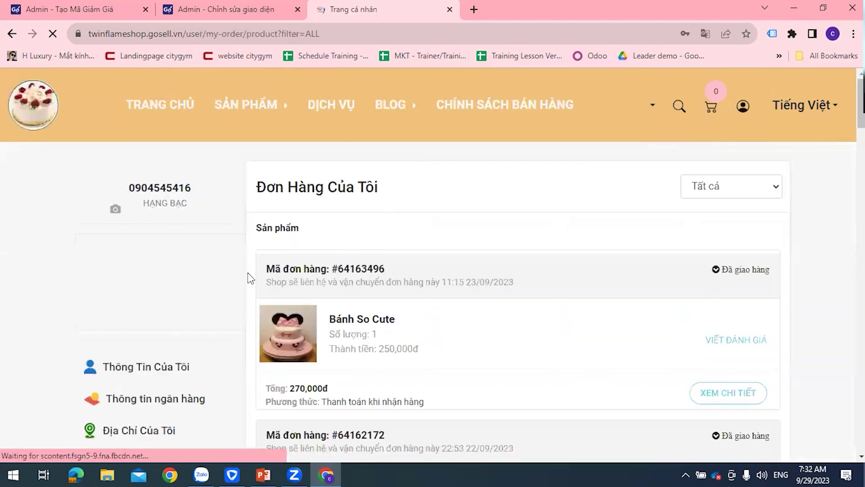
- Look through the account's orders and "Thông Tin Của Tôi", and open "Ưu Đãi Của Tôi"
{"action": "scroll", "coordinate": [192, 288], "scroll_direction": "down", "scroll_amount": 1}
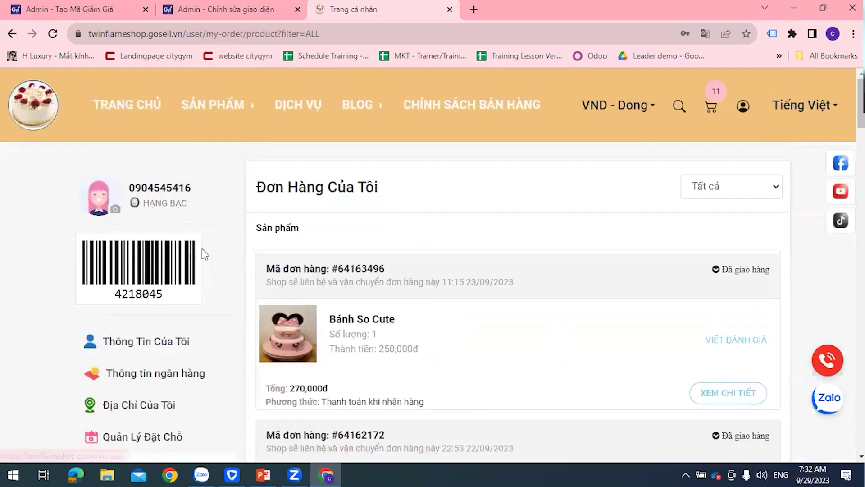
{"action": "scroll", "coordinate": [178, 295], "scroll_direction": "down", "scroll_amount": 3}
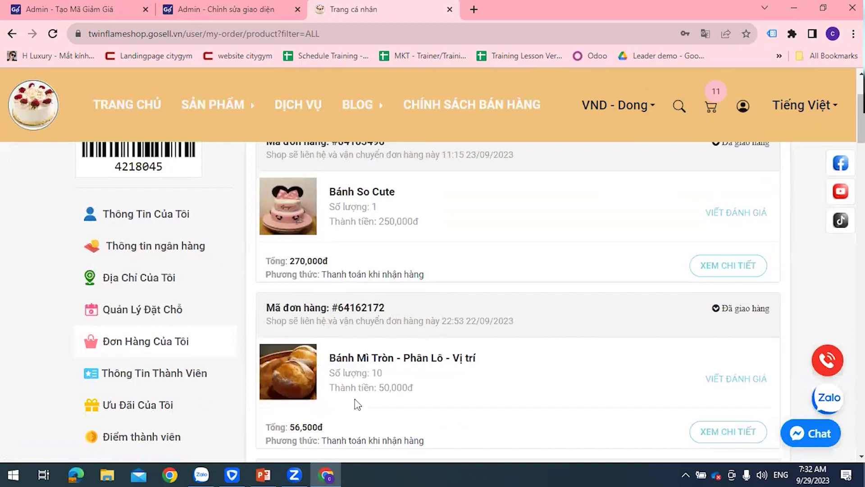
{"action": "scroll", "coordinate": [353, 401], "scroll_direction": "down", "scroll_amount": 2}
{"action": "scroll", "coordinate": [170, 231], "scroll_direction": "up", "scroll_amount": 2}
{"action": "left_click", "coordinate": [170, 218]}
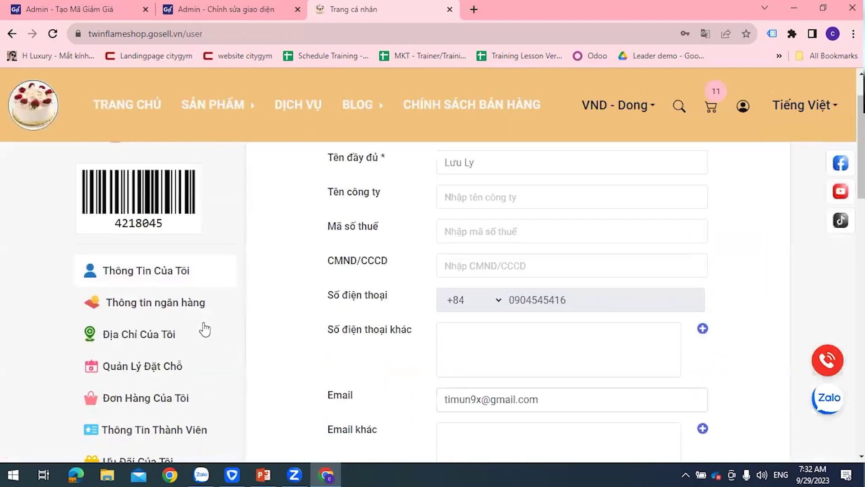
{"action": "scroll", "coordinate": [198, 327], "scroll_direction": "down", "scroll_amount": 3}
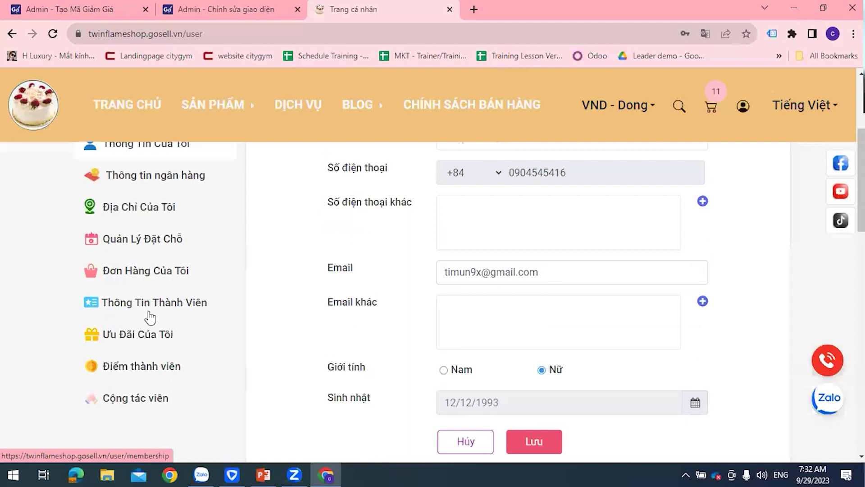
{"action": "left_click", "coordinate": [143, 337]}
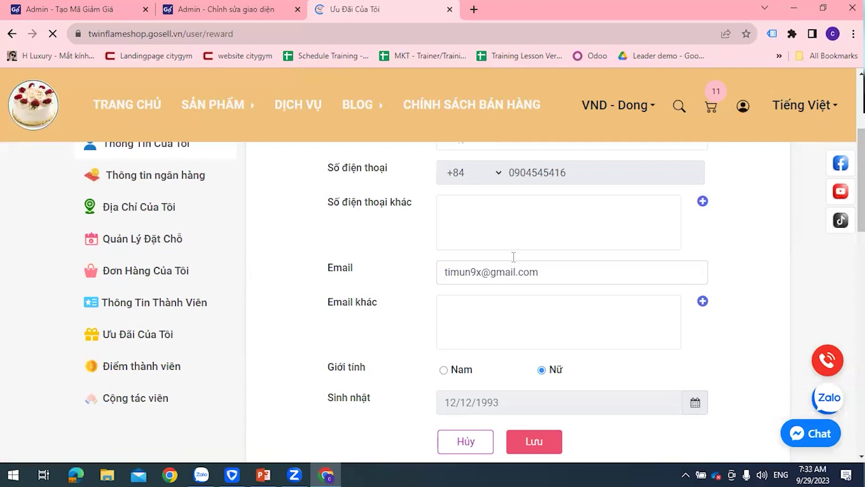
- Open "Ưu Đãi Của Tôi" in the storefront account and look at the new reward codes
{"action": "left_click", "coordinate": [144, 339]}
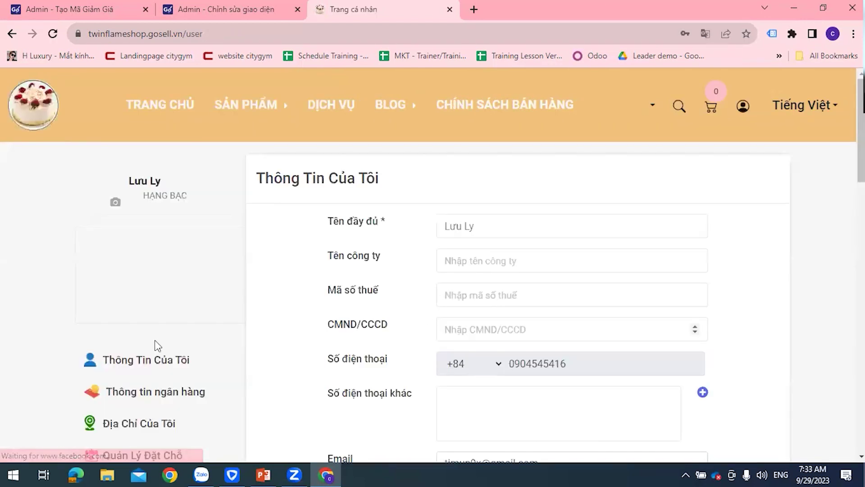
{"action": "scroll", "coordinate": [158, 351], "scroll_direction": "down", "scroll_amount": 4}
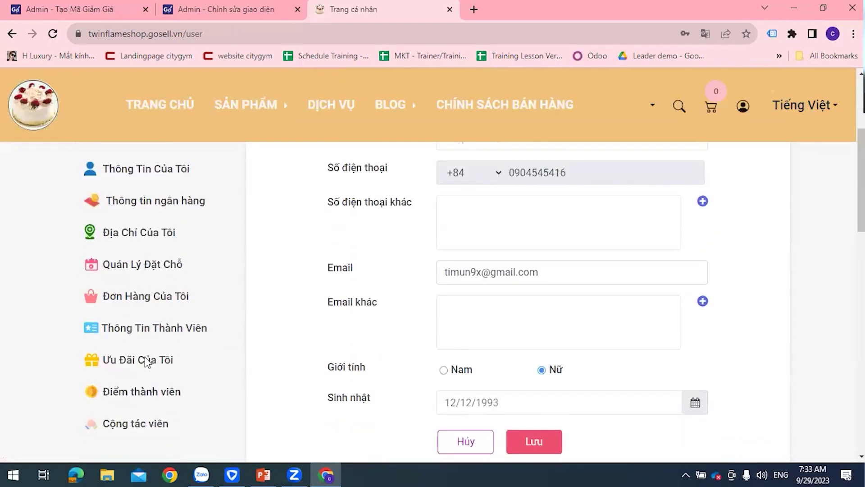
{"action": "left_click", "coordinate": [141, 341]}
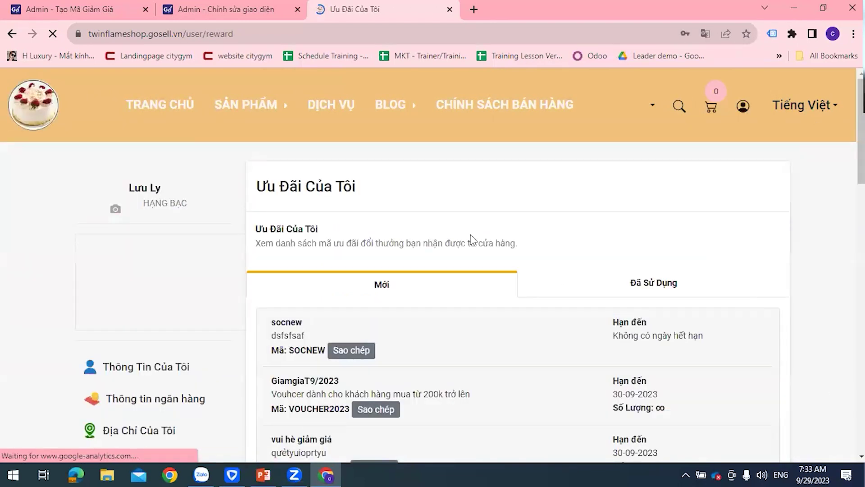
{"action": "scroll", "coordinate": [471, 239], "scroll_direction": "down", "scroll_amount": 3}
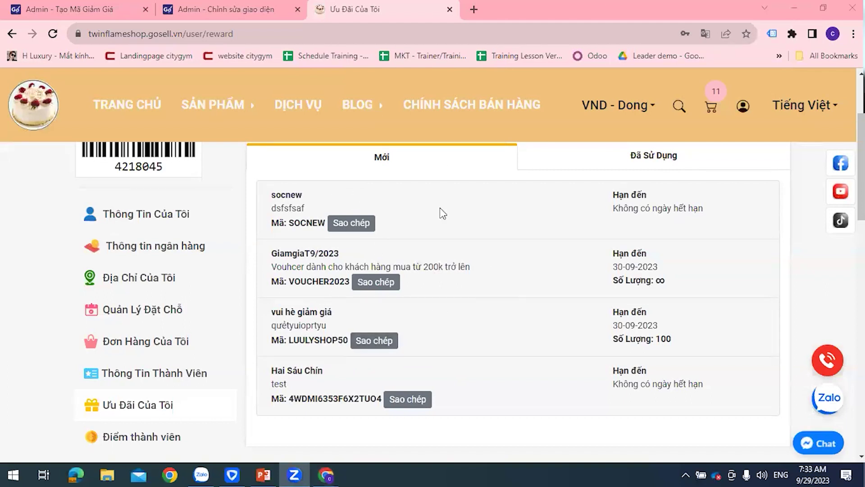
- Return to the account's "Trang cá nhân", reopen "Ưu Đãi Của Tôi" and review the codes and expiry dates under "Mới"
{"action": "left_click", "coordinate": [397, 325]}
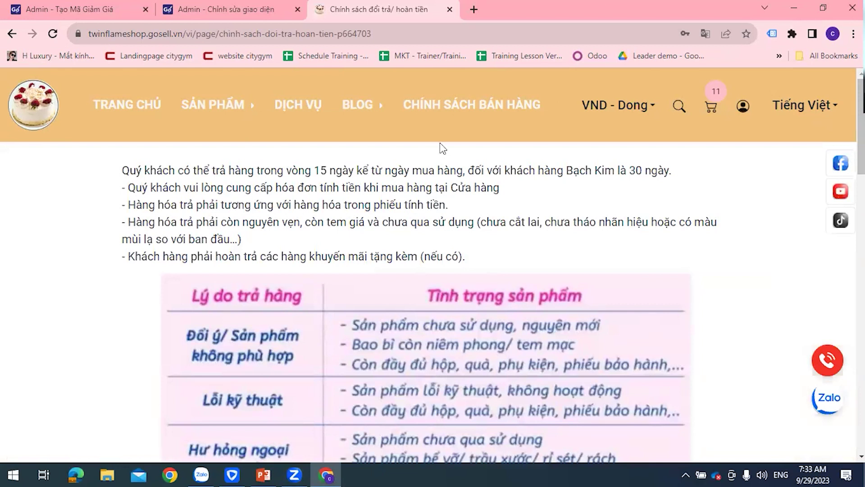
{"action": "mouse_move", "coordinate": [743, 106]}
{"action": "left_click", "coordinate": [721, 130]}
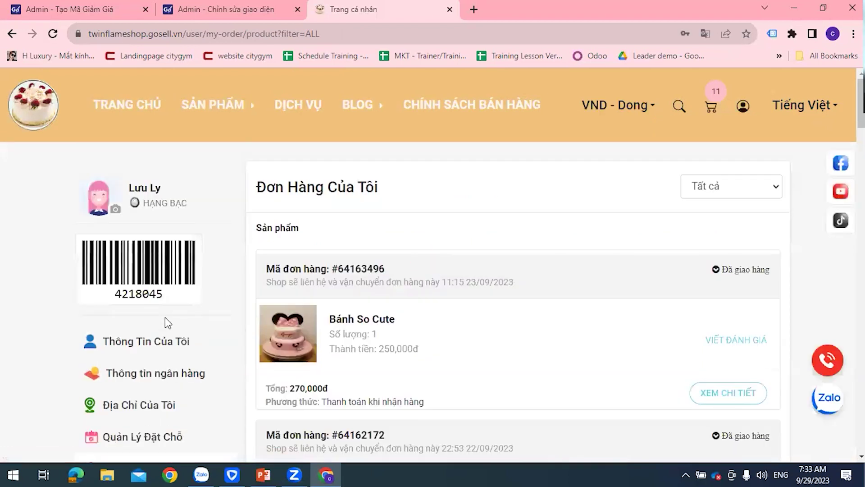
{"action": "scroll", "coordinate": [190, 360], "scroll_direction": "down", "scroll_amount": 7}
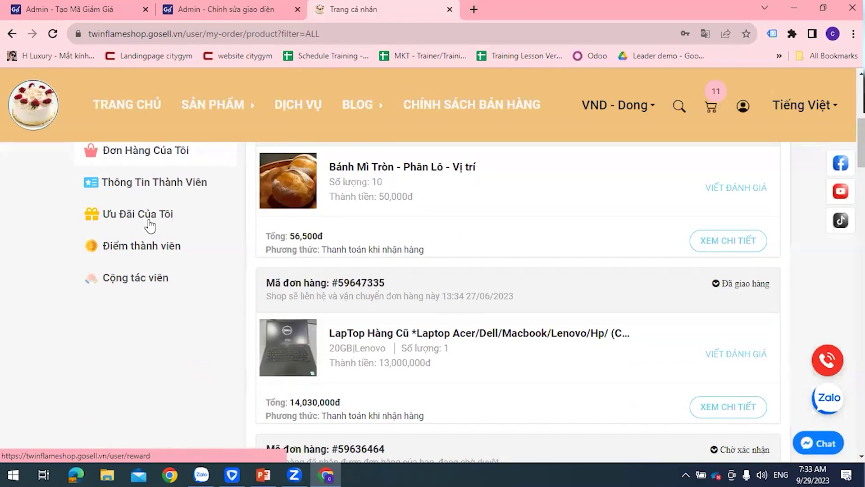
{"action": "left_click", "coordinate": [150, 226]}
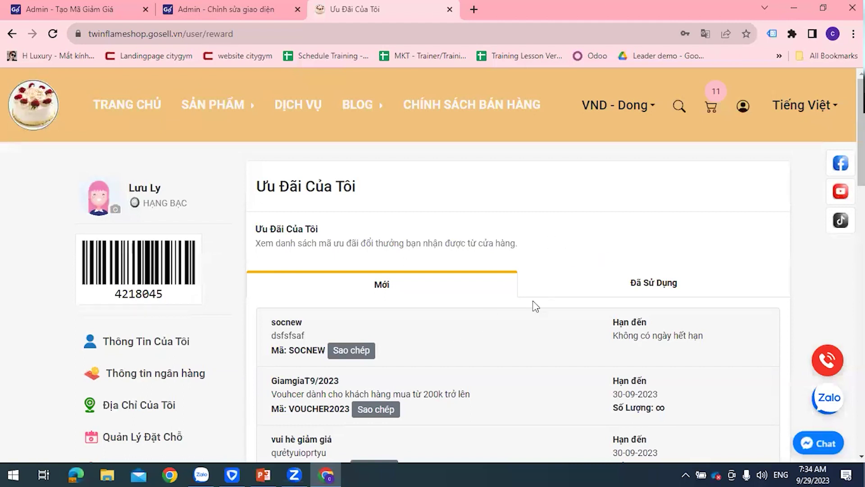
{"action": "scroll", "coordinate": [535, 304], "scroll_direction": "down", "scroll_amount": 3}
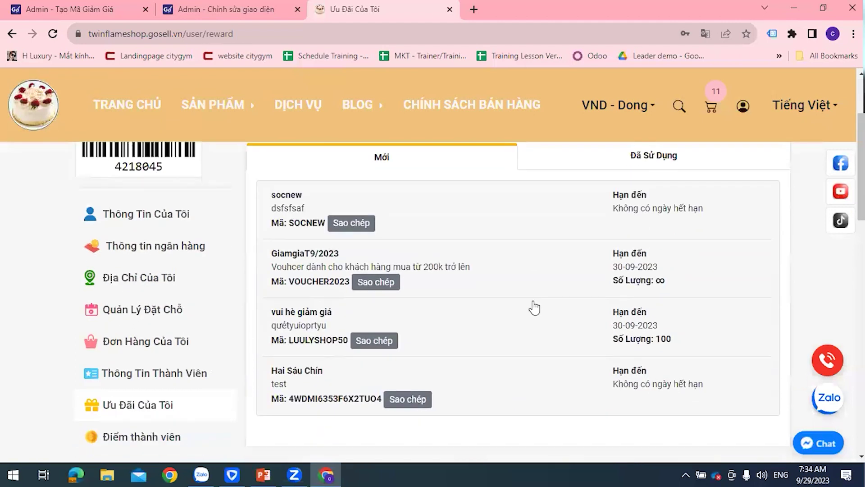
{"action": "scroll", "coordinate": [532, 305], "scroll_direction": "up", "scroll_amount": 3}
{"action": "scroll", "coordinate": [533, 305], "scroll_direction": "down", "scroll_amount": 3}
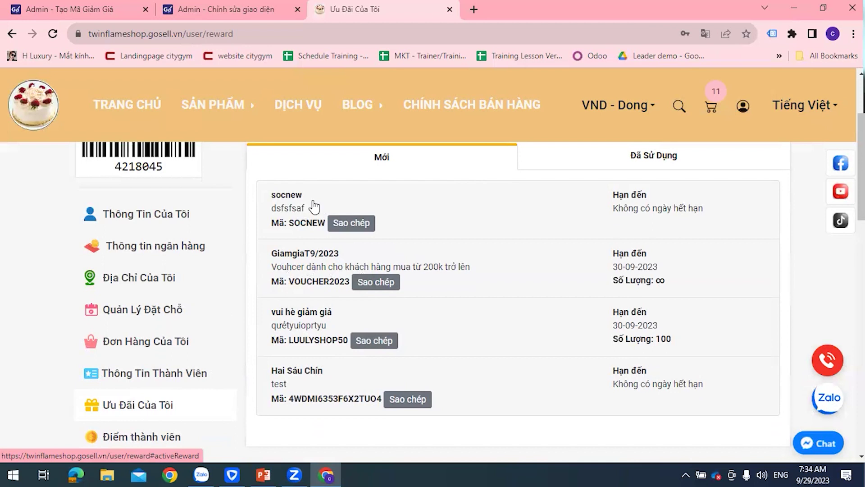
- Return to the discount code form and examine the Loại giảm giá options Phần trăm, Số tiền cố định and Miễn phí vận chuyển
{"action": "left_click", "coordinate": [136, 12]}
{"action": "scroll", "coordinate": [399, 328], "scroll_direction": "down", "scroll_amount": 5}
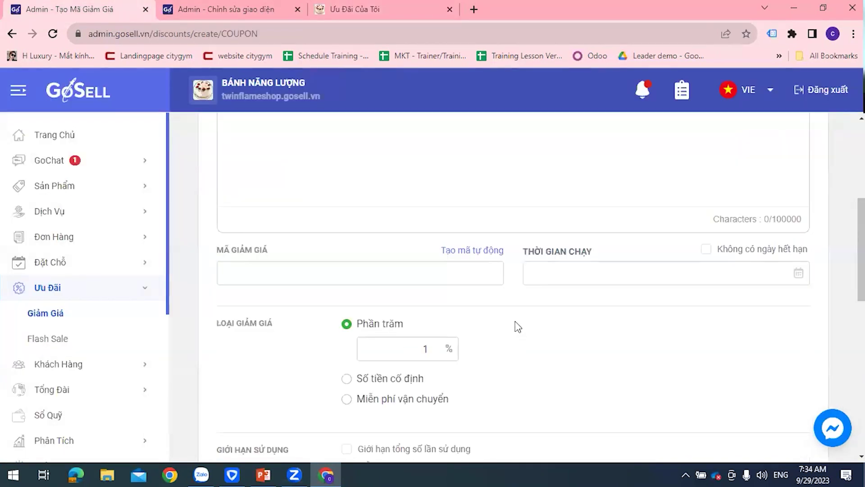
{"action": "left_click_drag", "start_coordinate": [357, 262], "coordinate": [409, 265]}
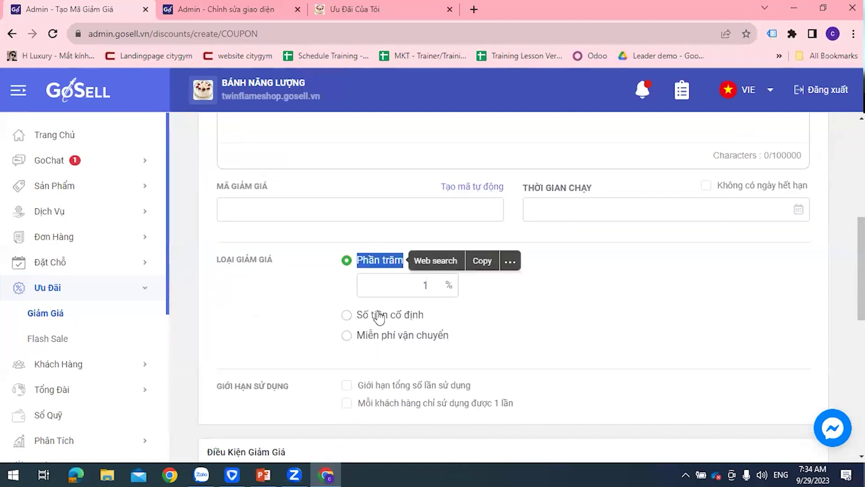
{"action": "left_click_drag", "start_coordinate": [358, 316], "coordinate": [432, 321]}
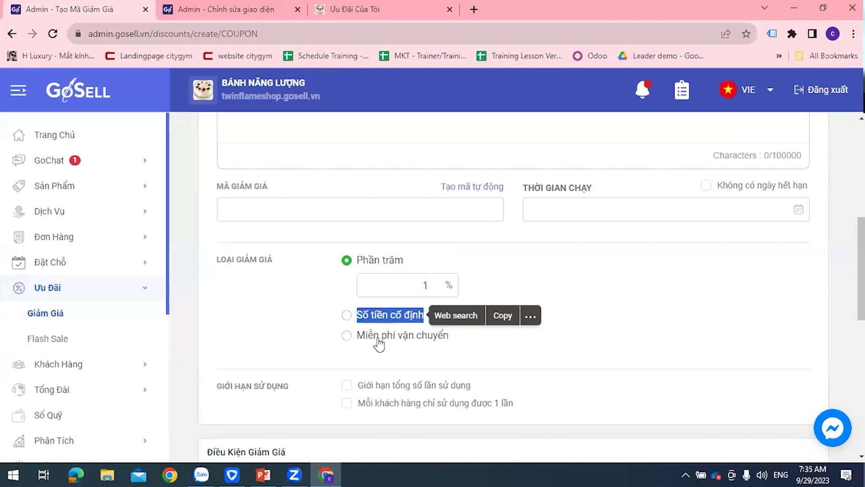
{"action": "left_click", "coordinate": [360, 343]}
{"action": "left_click_drag", "start_coordinate": [359, 339], "coordinate": [479, 355]}
{"action": "left_click_drag", "start_coordinate": [563, 293], "coordinate": [328, 251]}
{"action": "left_click_drag", "start_coordinate": [433, 285], "coordinate": [542, 301]}
{"action": "left_click", "coordinate": [542, 301]}
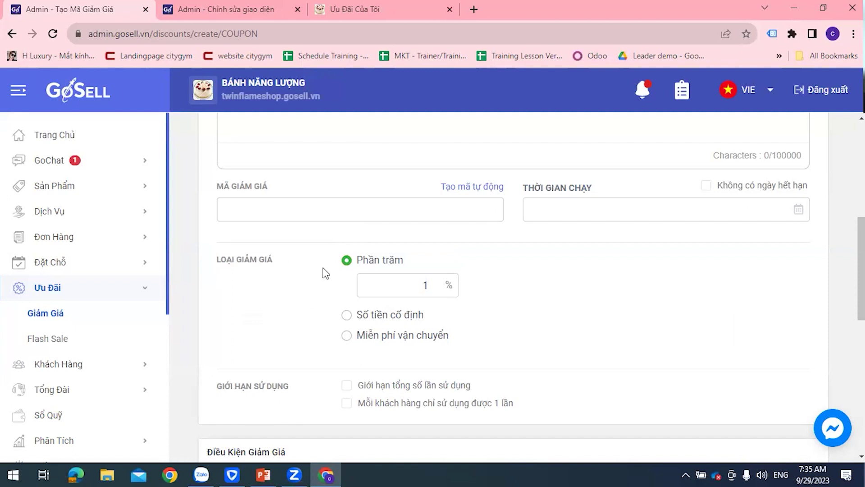
- Try a percentage discount of 10% and a fixed-amount discount of 10,000 đ
{"action": "left_click", "coordinate": [430, 286]}
{"action": "type", "text": "0"}
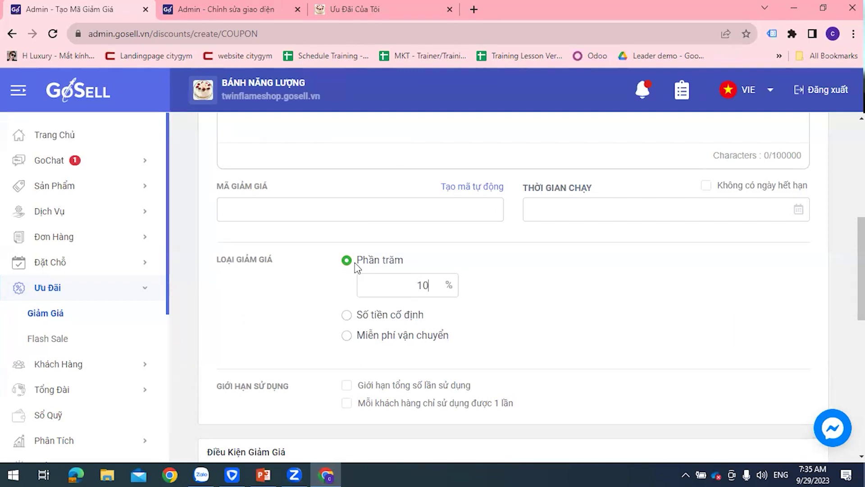
{"action": "left_click", "coordinate": [348, 315]}
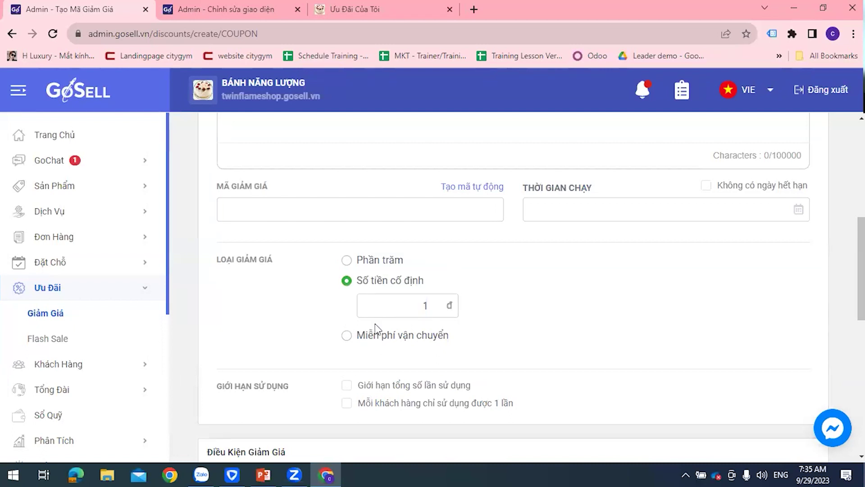
{"action": "left_click", "coordinate": [433, 310]}
{"action": "type", "text": "0000"}
- Set the discount type to Miễn phí vận chuyển and apply it to GHN, GHTK and Ahamove
{"action": "left_click", "coordinate": [347, 335]}
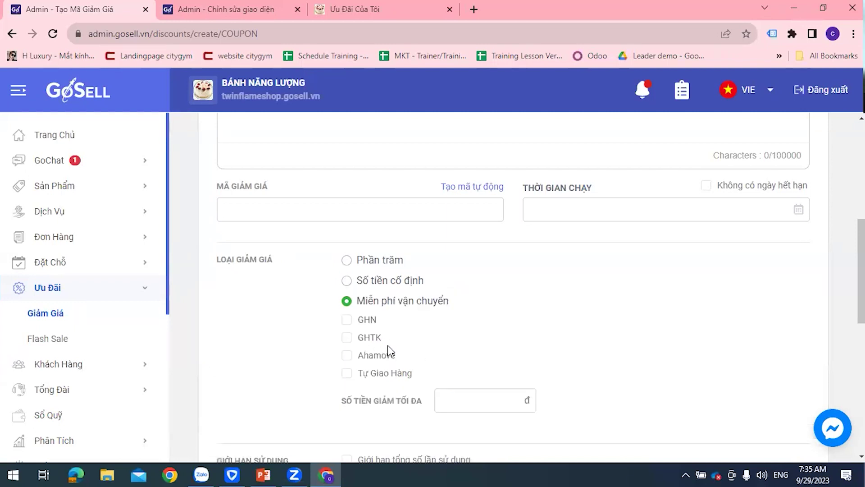
{"action": "scroll", "coordinate": [390, 343], "scroll_direction": "down", "scroll_amount": 1}
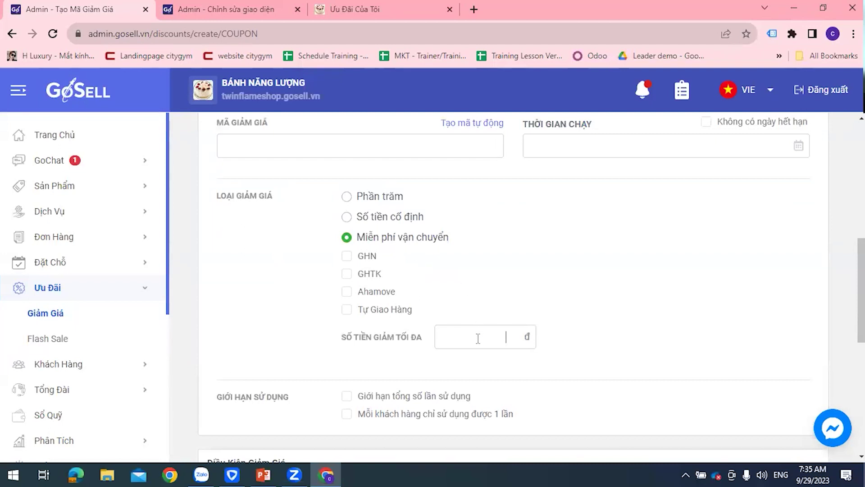
{"action": "left_click", "coordinate": [347, 256]}
{"action": "left_click", "coordinate": [346, 274]}
{"action": "left_click", "coordinate": [347, 291]}
{"action": "left_click", "coordinate": [346, 258]}
{"action": "left_click", "coordinate": [347, 258]}
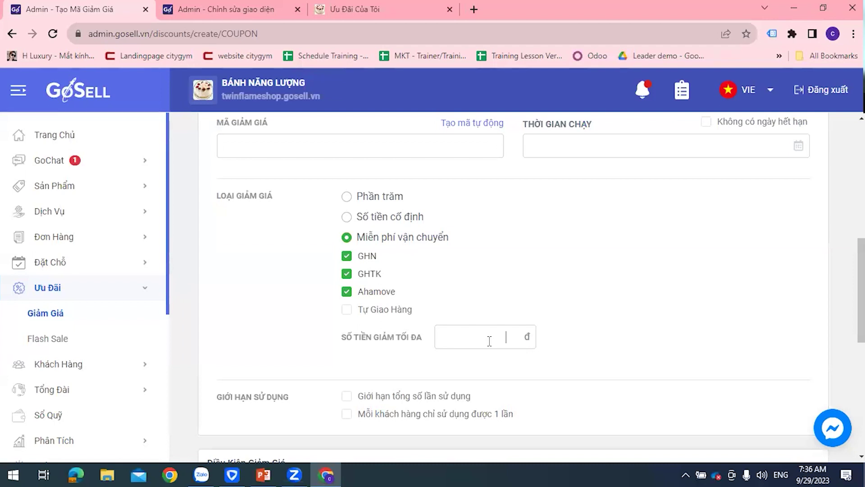
- Try maximum shipping discount amounts of 15,000 đ and 25,000 đ, and clear the amount
{"action": "type", "text": "150,000"}
{"action": "key", "text": "BackSpace"}
{"action": "left_click_drag", "start_coordinate": [459, 338], "coordinate": [538, 339]}
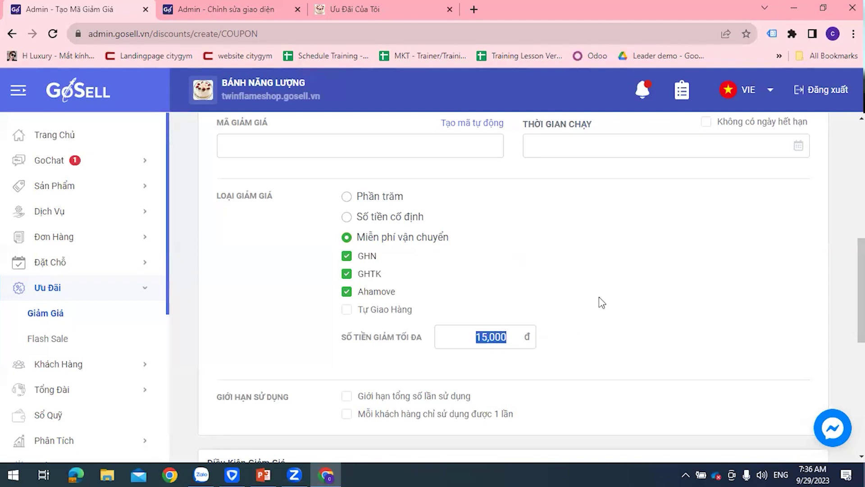
{"action": "left_click", "coordinate": [496, 337]}
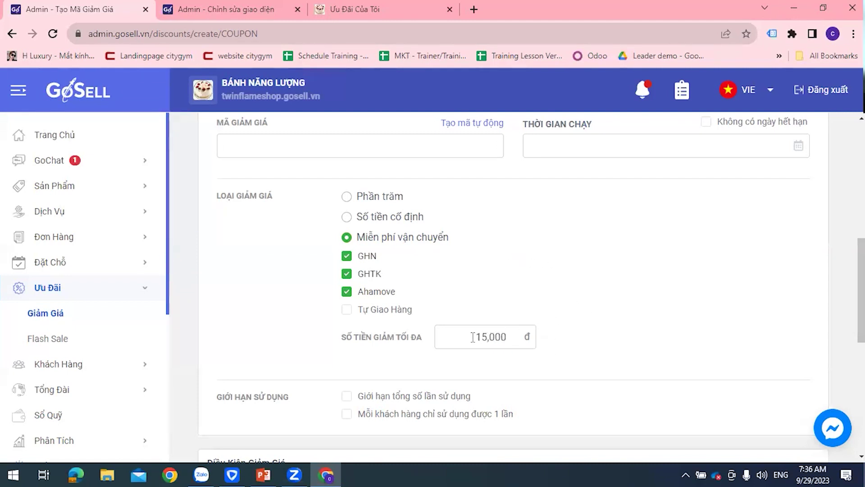
{"action": "left_click_drag", "start_coordinate": [472, 337], "coordinate": [529, 338]}
{"action": "type", "text": "25,000"}
{"action": "left_click_drag", "start_coordinate": [473, 338], "coordinate": [525, 339]}
{"action": "key", "text": "BackSpace"}
- Enable "Không hiển thị mã giảm giá trên cửa hàng trực tuyến" for the discount programme
{"action": "scroll", "coordinate": [521, 261], "scroll_direction": "down", "scroll_amount": 3}
{"action": "scroll", "coordinate": [521, 262], "scroll_direction": "down", "scroll_amount": 1}
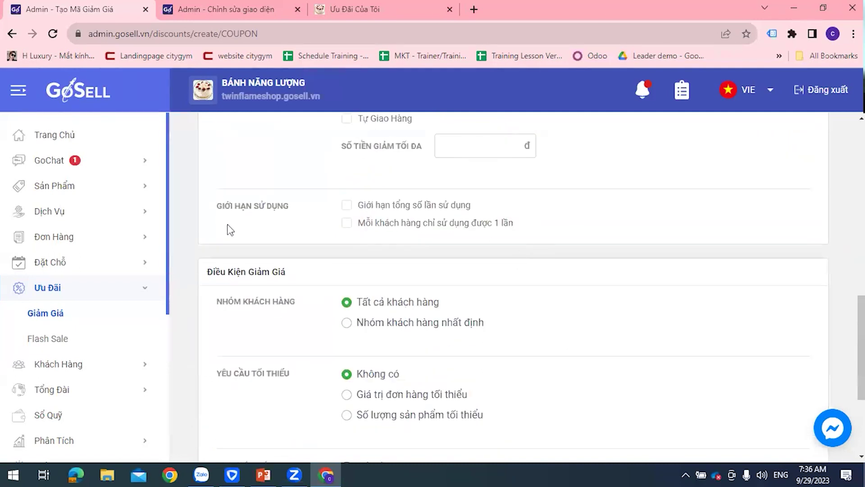
{"action": "scroll", "coordinate": [299, 206], "scroll_direction": "up", "scroll_amount": 8}
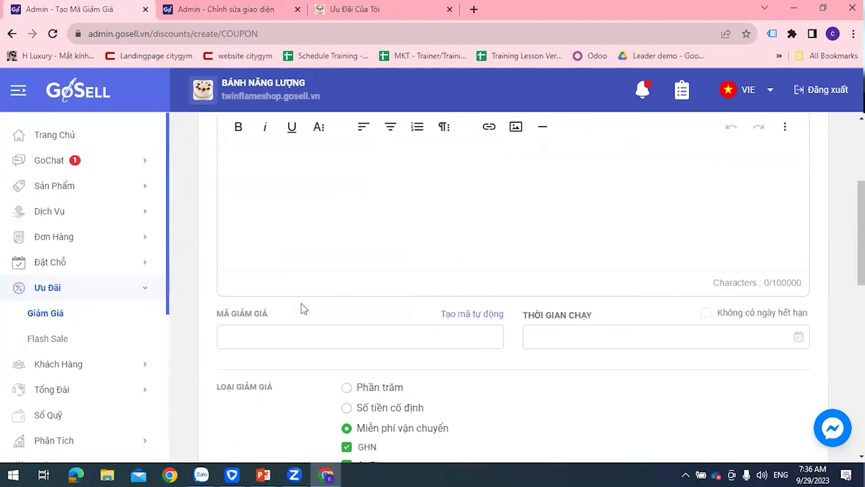
{"action": "scroll", "coordinate": [450, 290], "scroll_direction": "up", "scroll_amount": 3}
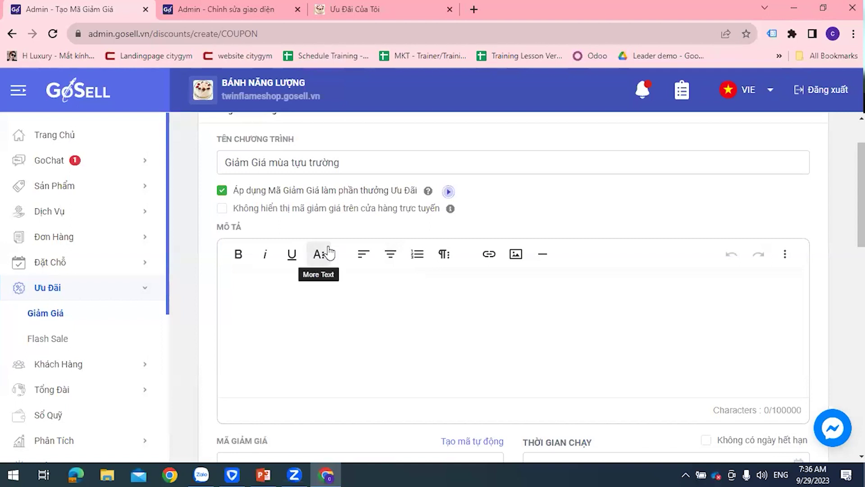
{"action": "scroll", "coordinate": [331, 262], "scroll_direction": "down", "scroll_amount": 10}
{"action": "scroll", "coordinate": [397, 271], "scroll_direction": "up", "scroll_amount": 8}
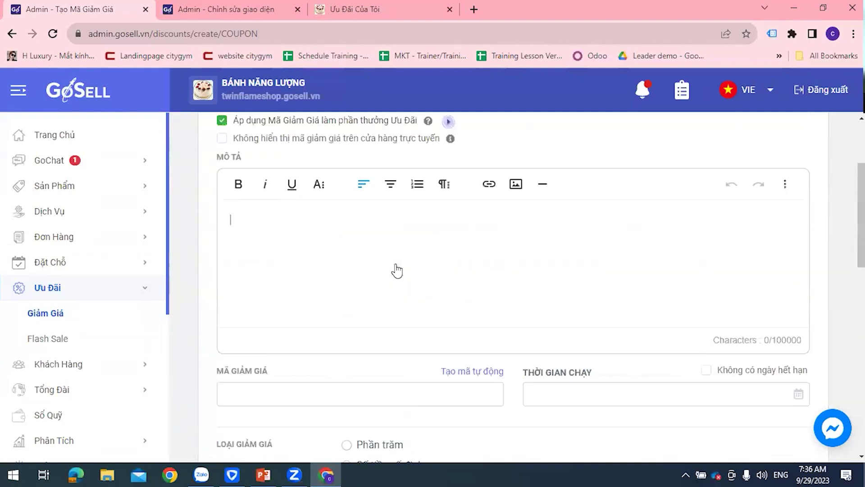
{"action": "left_click", "coordinate": [224, 223]}
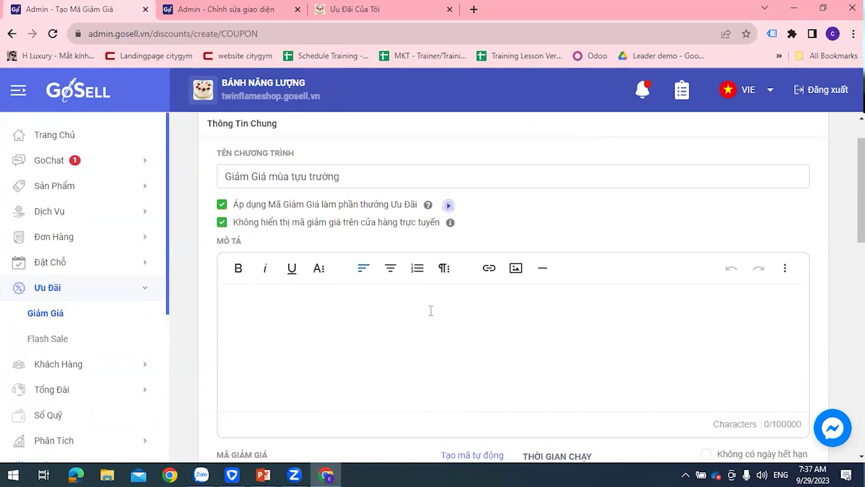
- Fill in the programme's Mô tả with placeholder text
{"action": "type", "text": "ádfghjkládfghjk"}
{"action": "type", "text": "sd"}
{"action": "type", "text": "dàg"}
- Generate a discount code automatically for the programme
{"action": "scroll", "coordinate": [431, 310], "scroll_direction": "down", "scroll_amount": 5}
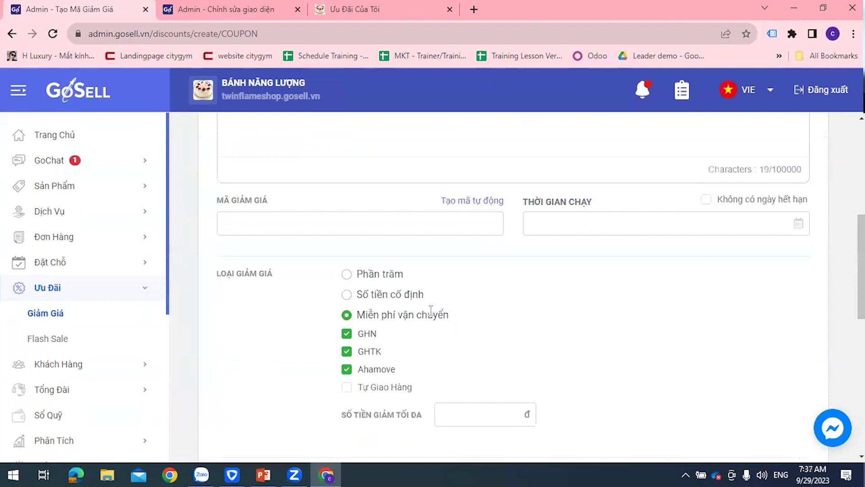
{"action": "left_click", "coordinate": [438, 226]}
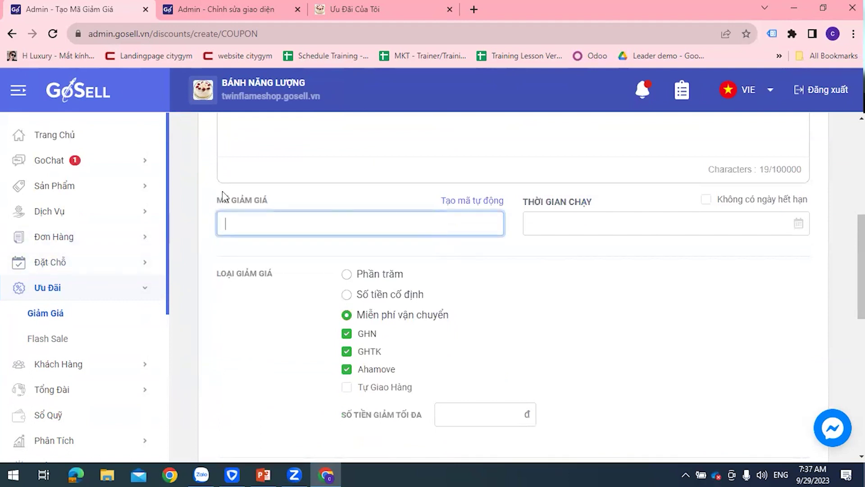
{"action": "left_click", "coordinate": [456, 203]}
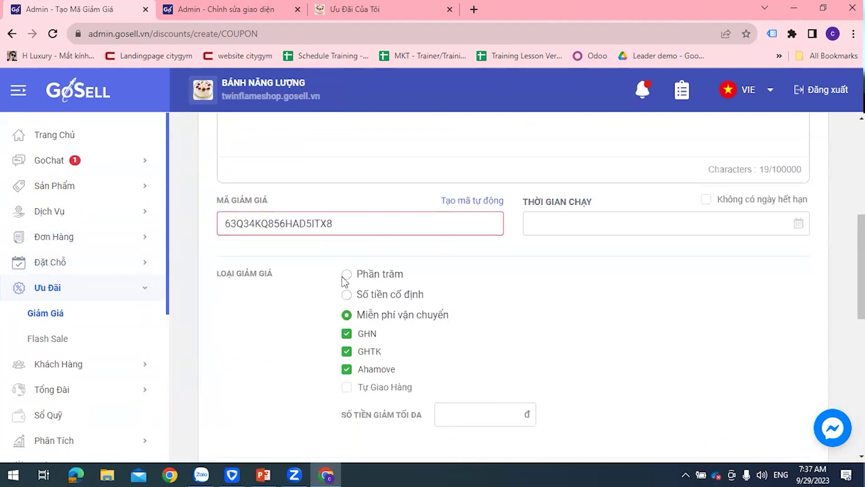
- Replace the generated discount code with the custom code "Luulyshop50"
{"action": "double_click", "coordinate": [350, 224]}
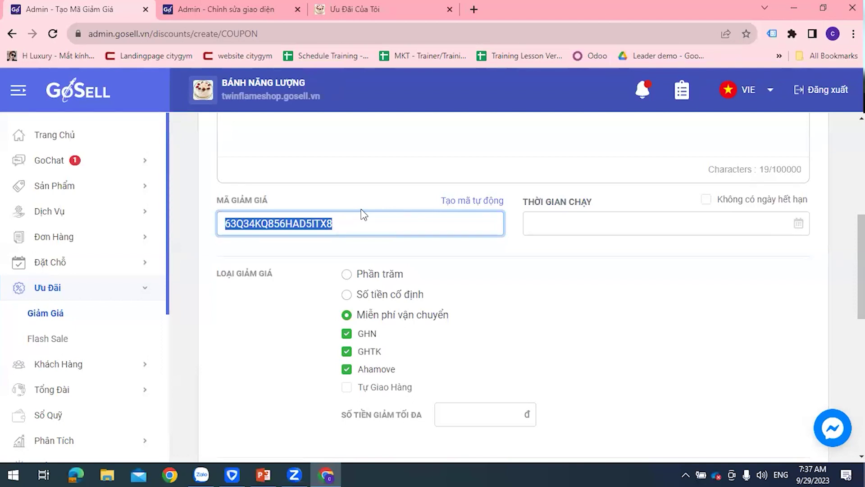
{"action": "type", "text": "Luu"}
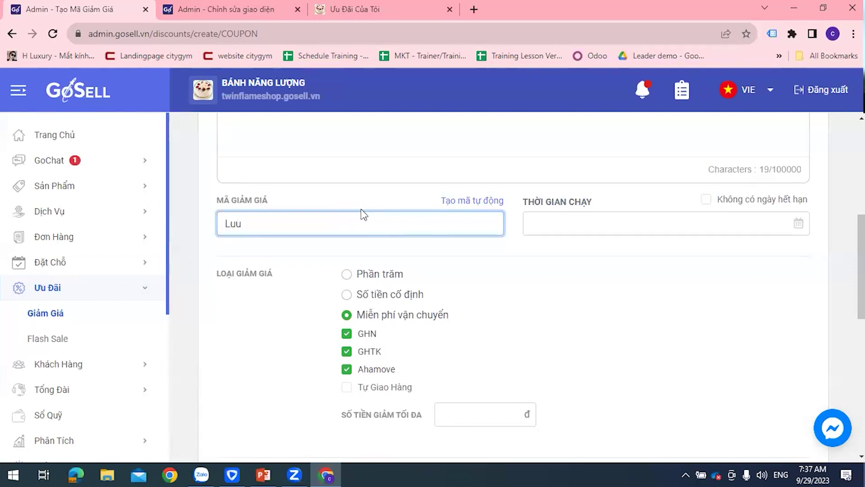
{"action": "type", "text": "lyshop"}
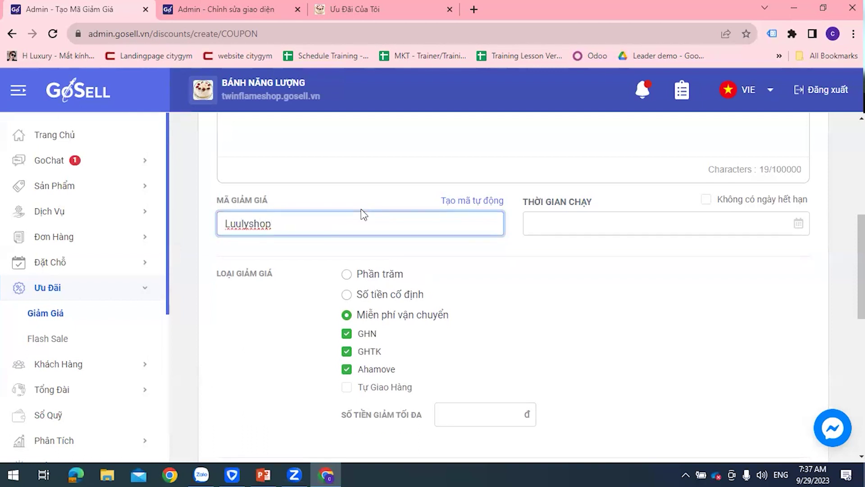
{"action": "type", "text": "50"}
{"action": "double_click", "coordinate": [291, 226]}
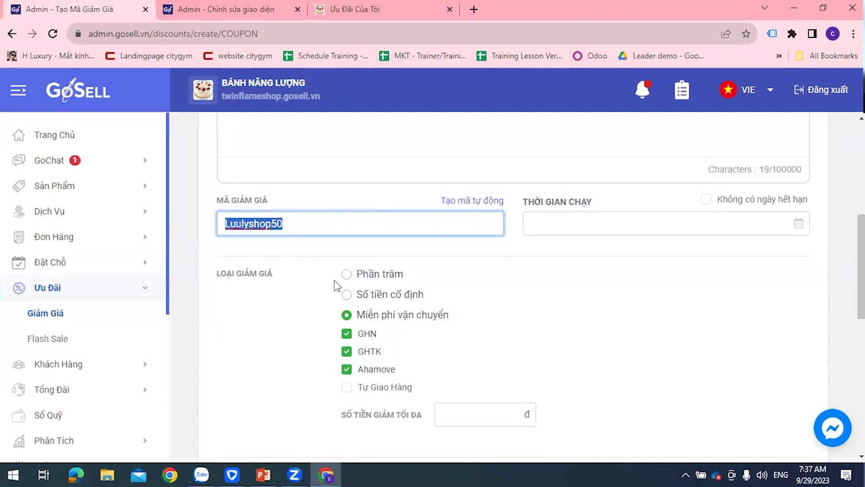
{"action": "left_click", "coordinate": [309, 230]}
{"action": "left_click_drag", "start_coordinate": [308, 232], "coordinate": [202, 241]}
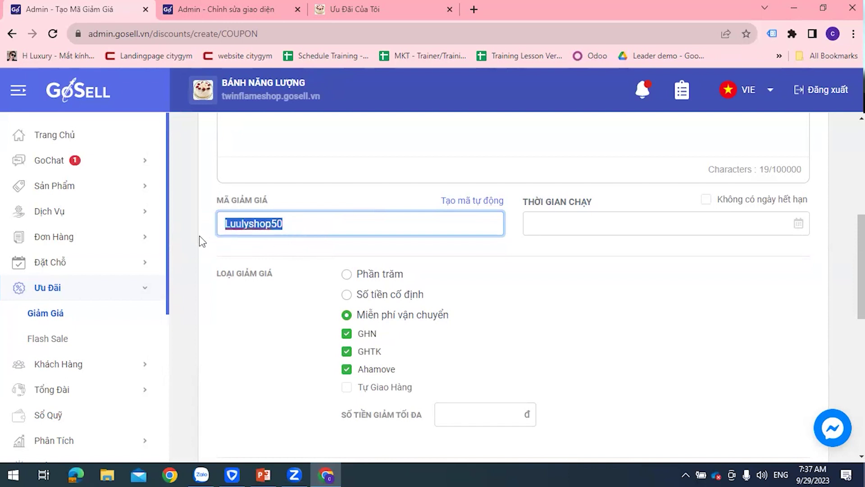
{"action": "left_click", "coordinate": [557, 267]}
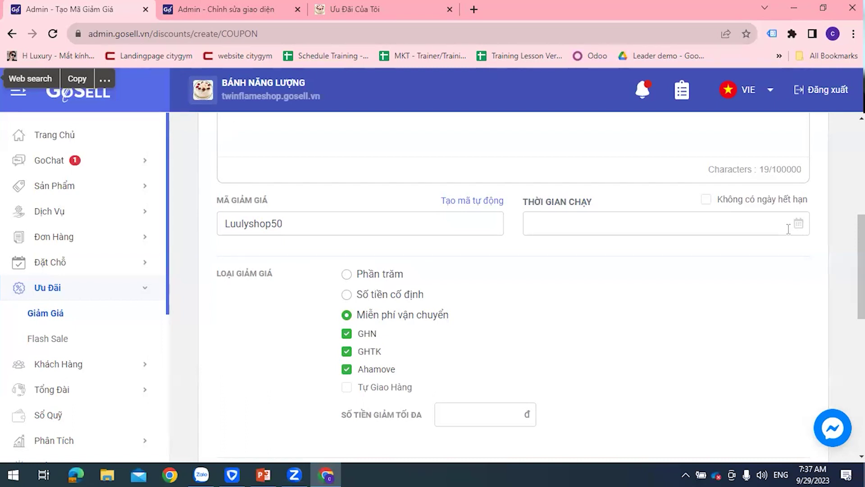
{"action": "left_click", "coordinate": [706, 200]}
{"action": "left_click", "coordinate": [706, 199]}
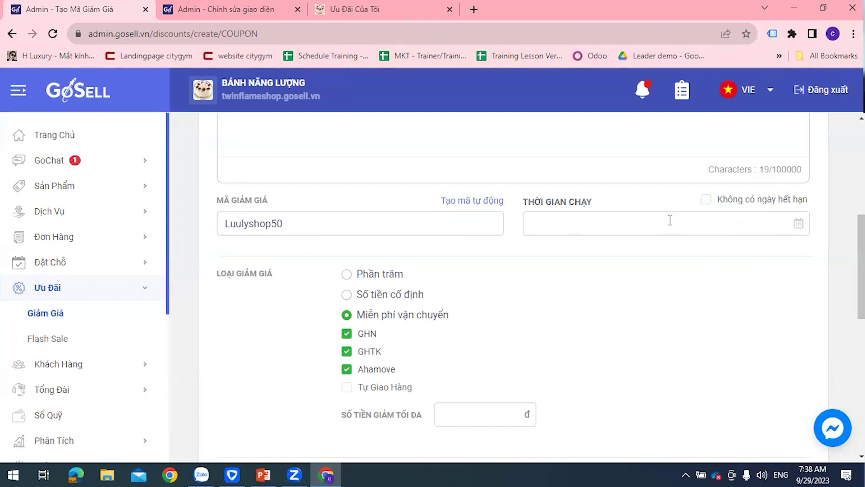
{"action": "key", "text": "Return"}
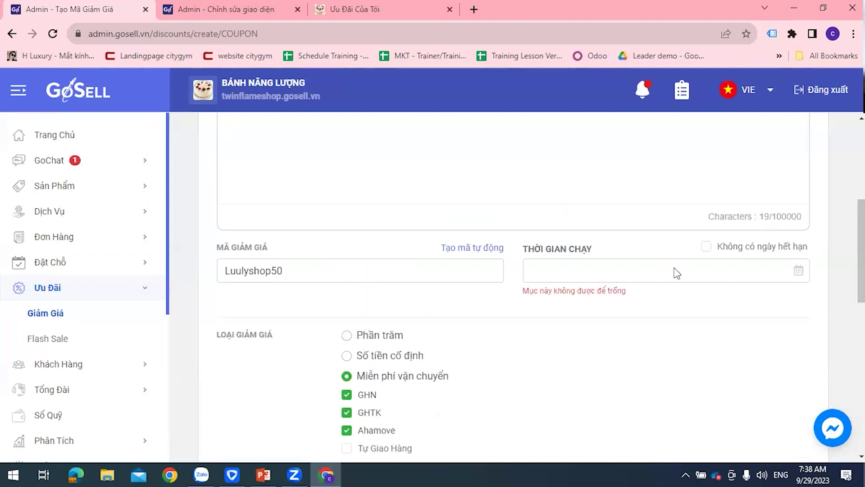
{"action": "left_click", "coordinate": [653, 274]}
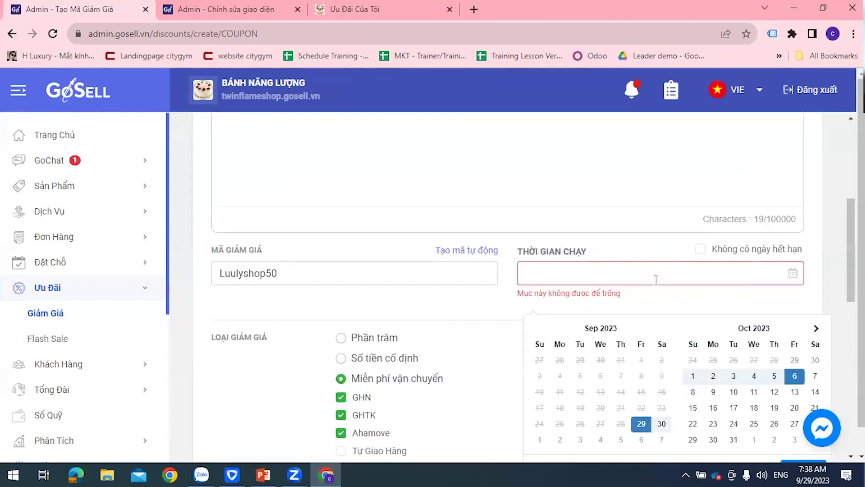
{"action": "scroll", "coordinate": [657, 370], "scroll_direction": "down", "scroll_amount": 1}
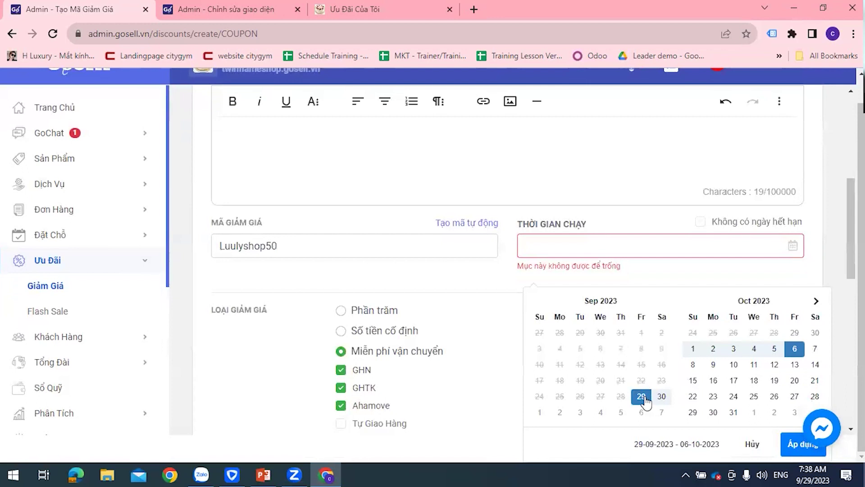
{"action": "left_click", "coordinate": [662, 398]}
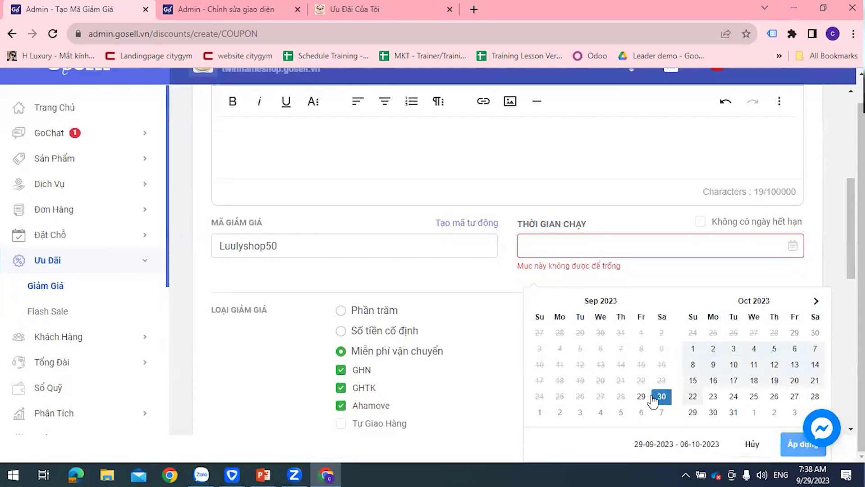
{"action": "scroll", "coordinate": [649, 403], "scroll_direction": "up", "scroll_amount": 1}
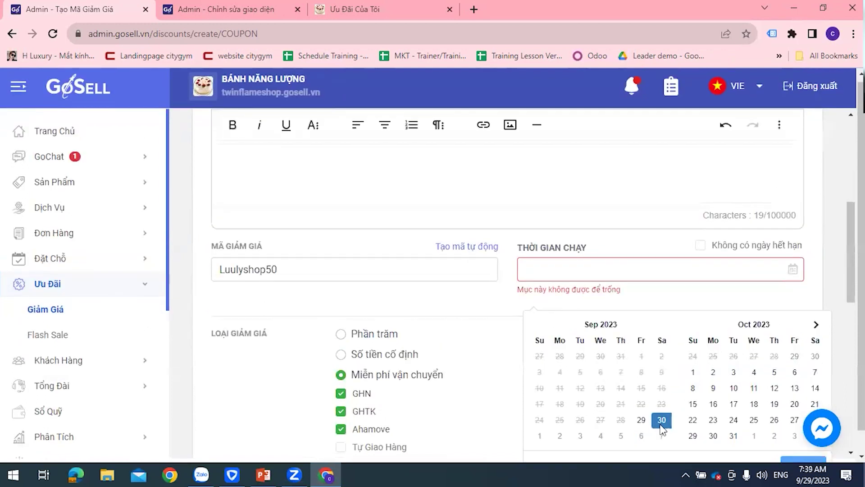
{"action": "scroll", "coordinate": [661, 427], "scroll_direction": "down", "scroll_amount": 1}
{"action": "left_click", "coordinate": [648, 398]}
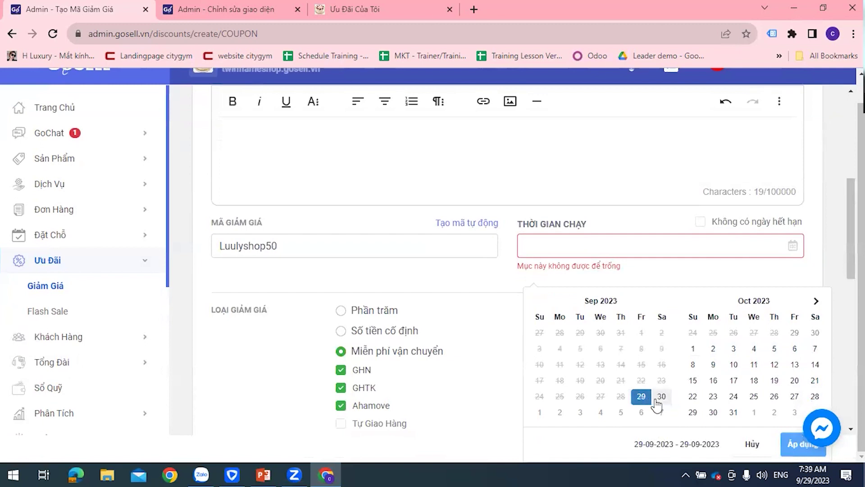
{"action": "key", "text": "ctrl+minus"}
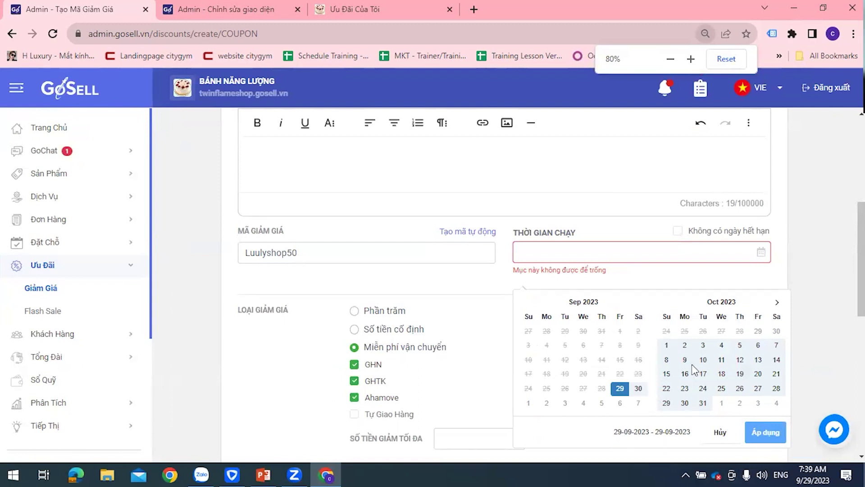
{"action": "left_click", "coordinate": [719, 431]}
- Set the discount code's Thời gian chạy to 29-09-2023 - 06-10-2023
{"action": "key", "text": "ctrl+minus"}
{"action": "scroll", "coordinate": [631, 252], "scroll_direction": "down", "scroll_amount": 3}
{"action": "left_click", "coordinate": [706, 176]}
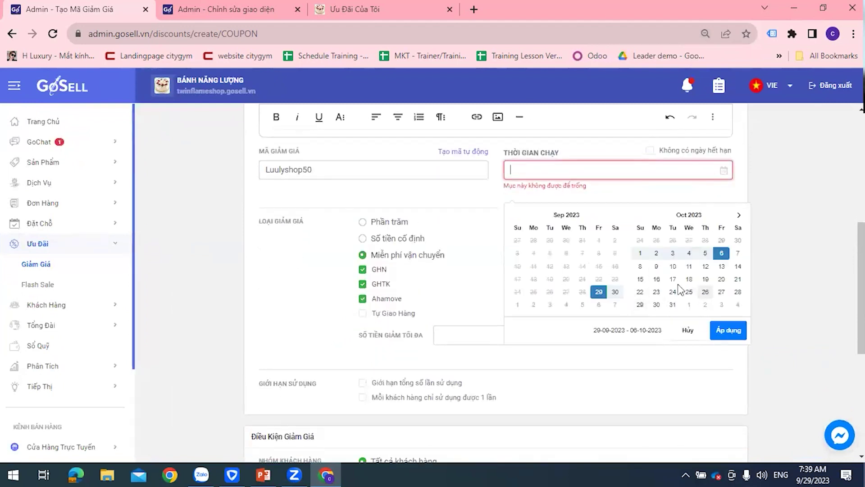
{"action": "left_click", "coordinate": [728, 329]}
- Limit the discount code to 100 total uses and allow each customer to use it only once
{"action": "scroll", "coordinate": [509, 280], "scroll_direction": "down", "scroll_amount": 1}
{"action": "scroll", "coordinate": [508, 281], "scroll_direction": "down", "scroll_amount": 3}
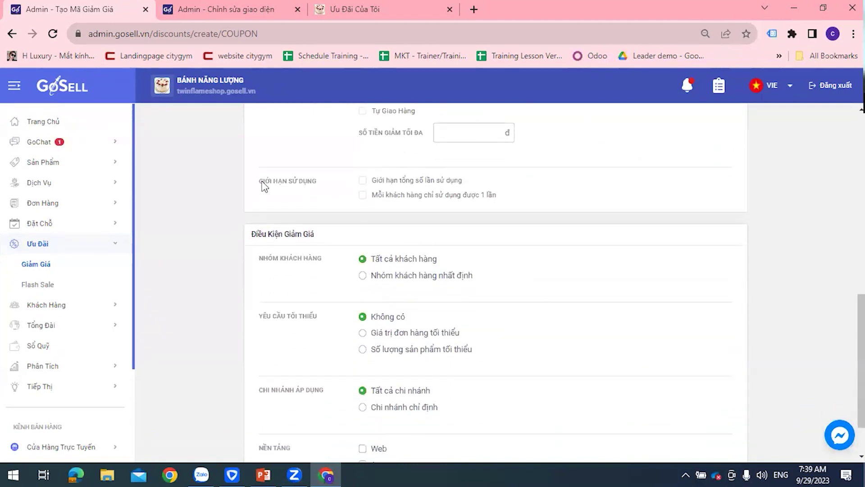
{"action": "left_click", "coordinate": [373, 181]}
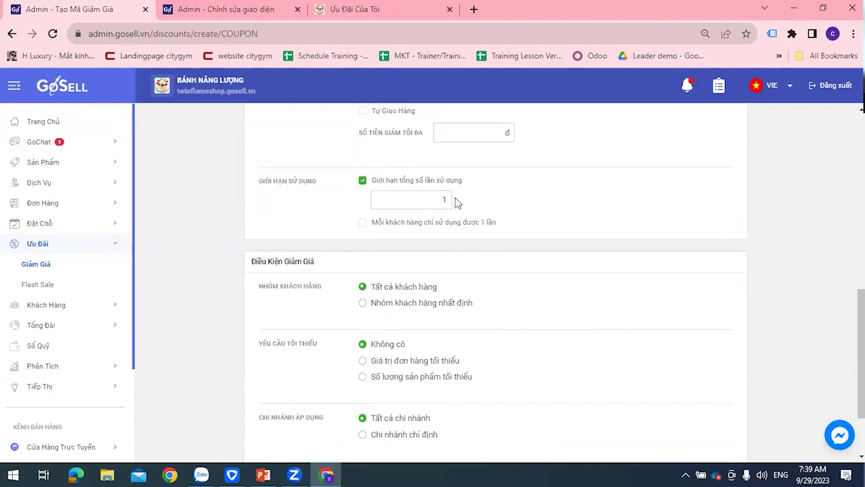
{"action": "type", "text": "00"}
{"action": "left_click", "coordinate": [362, 222]}
{"action": "left_click", "coordinate": [362, 222]}
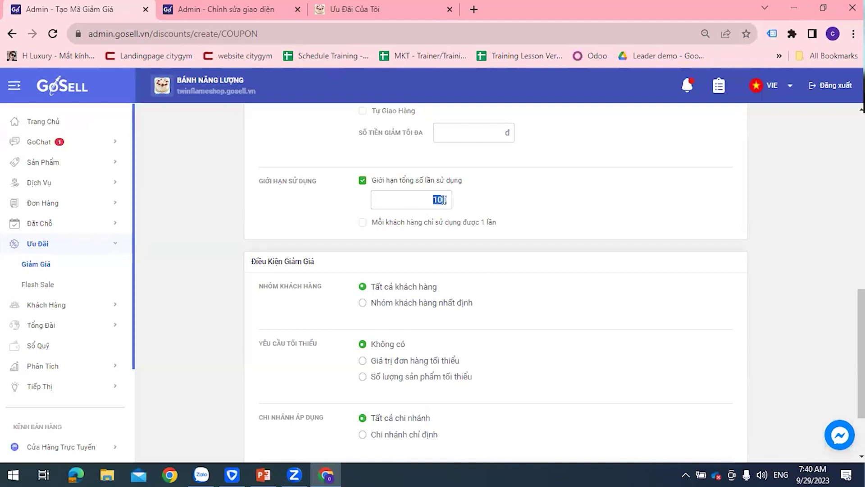
{"action": "left_click", "coordinate": [478, 221]}
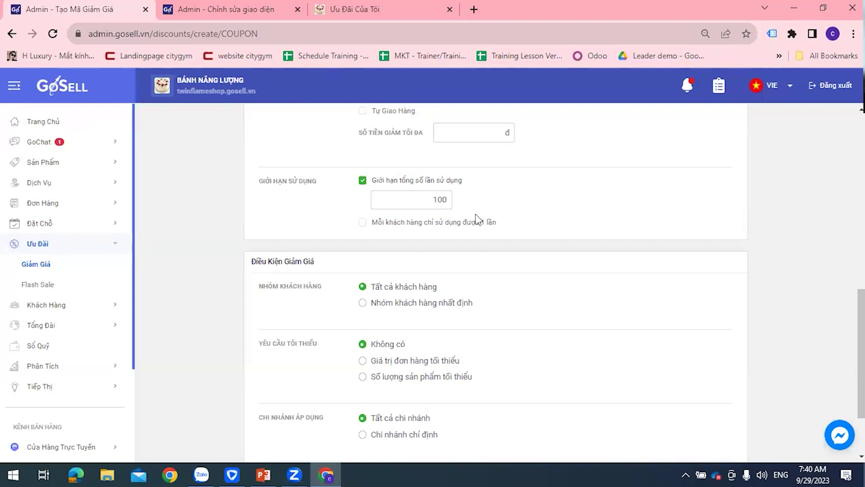
{"action": "left_click", "coordinate": [362, 224]}
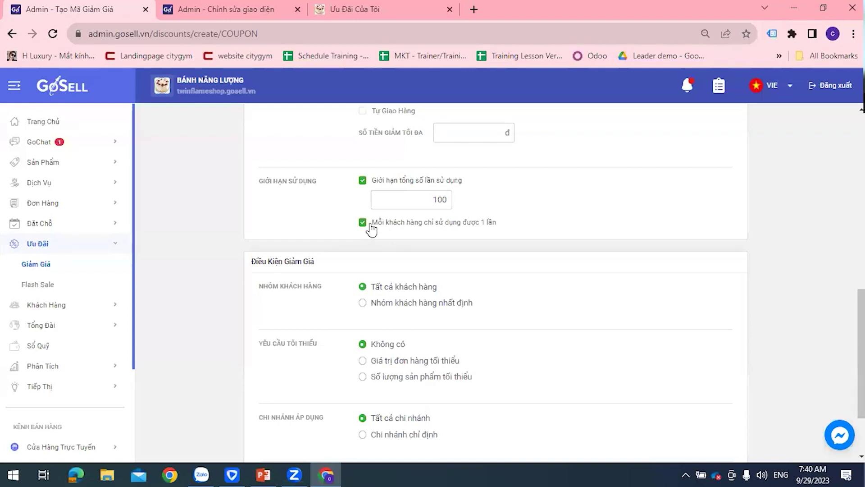
- Restrict the discount's Nhóm khách hàng condition to Nhóm khách hàng nhất định
{"action": "scroll", "coordinate": [503, 231], "scroll_direction": "down", "scroll_amount": 2}
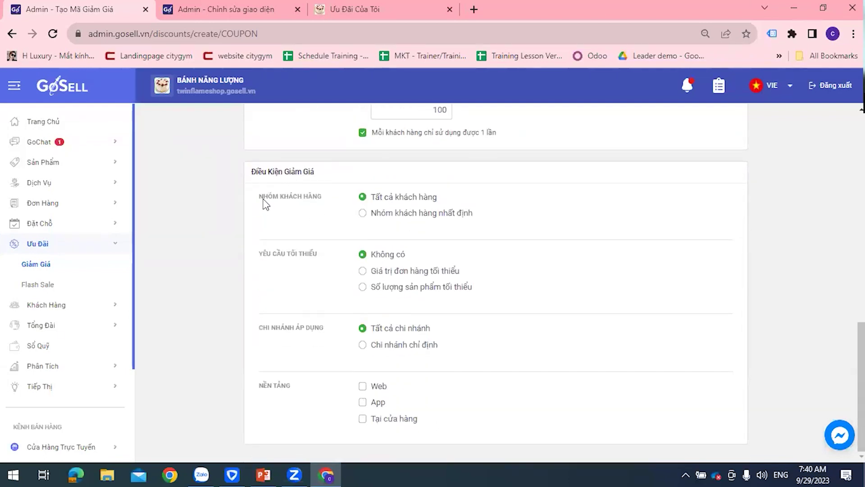
{"action": "left_click_drag", "start_coordinate": [264, 198], "coordinate": [332, 204]}
{"action": "left_click", "coordinate": [471, 197]}
{"action": "scroll", "coordinate": [483, 203], "scroll_direction": "up", "scroll_amount": 10}
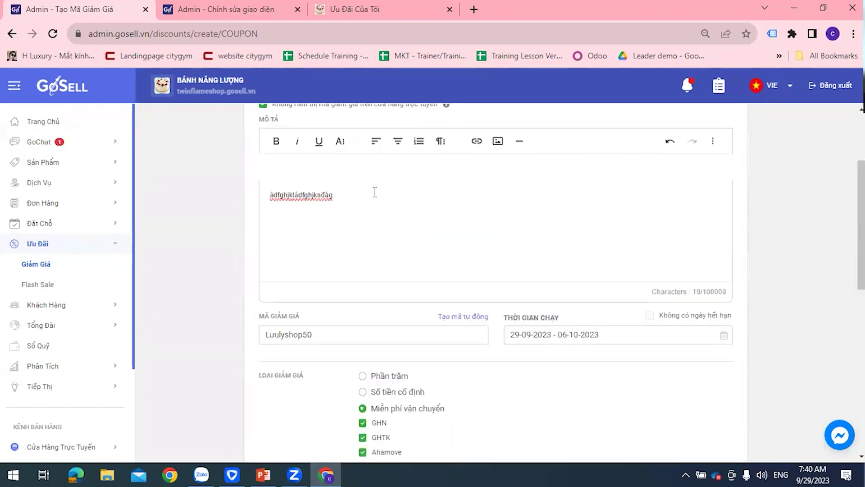
{"action": "mouse_move", "coordinate": [444, 219]}
{"action": "scroll", "coordinate": [439, 224], "scroll_direction": "down", "scroll_amount": 10}
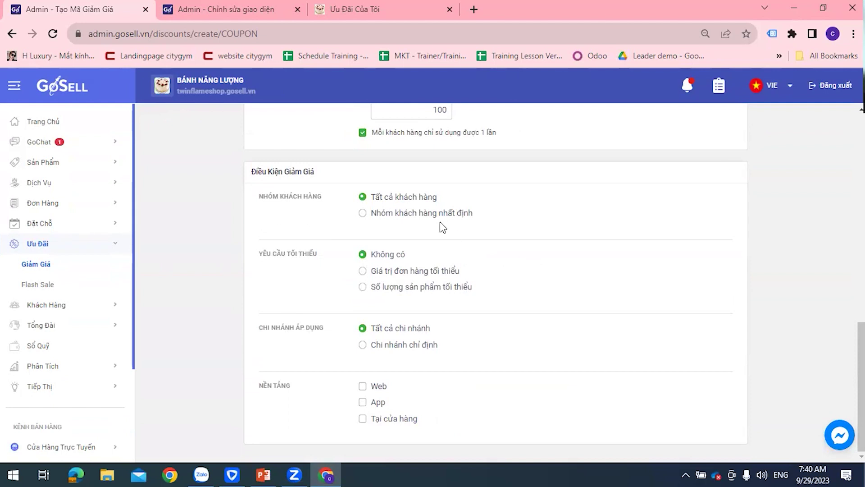
{"action": "scroll", "coordinate": [440, 225], "scroll_direction": "up", "scroll_amount": 3}
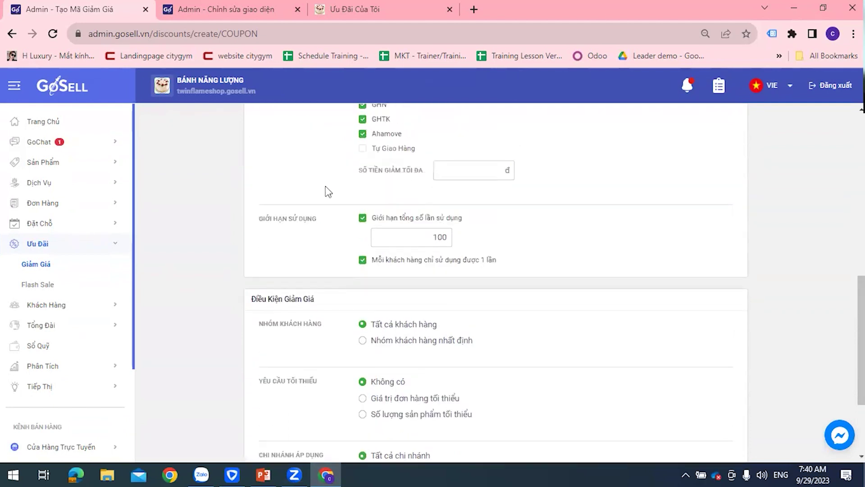
{"action": "scroll", "coordinate": [333, 190], "scroll_direction": "up", "scroll_amount": 3}
{"action": "scroll", "coordinate": [342, 191], "scroll_direction": "down", "scroll_amount": 6}
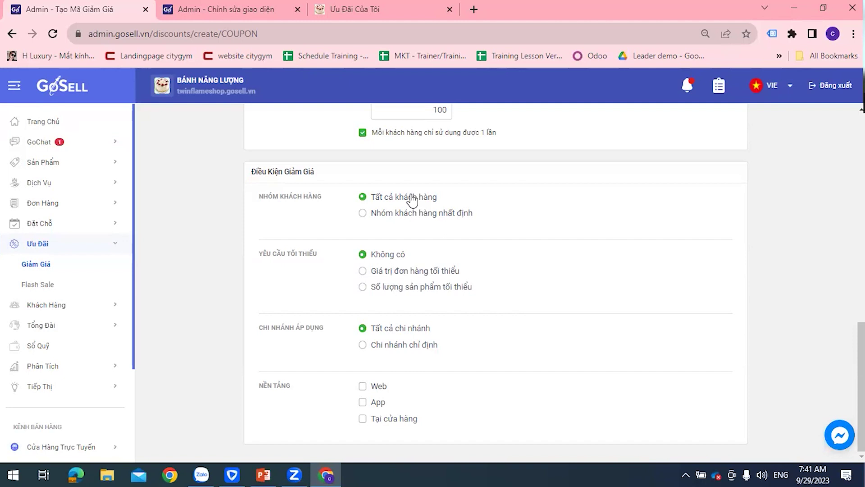
{"action": "left_click", "coordinate": [363, 213]}
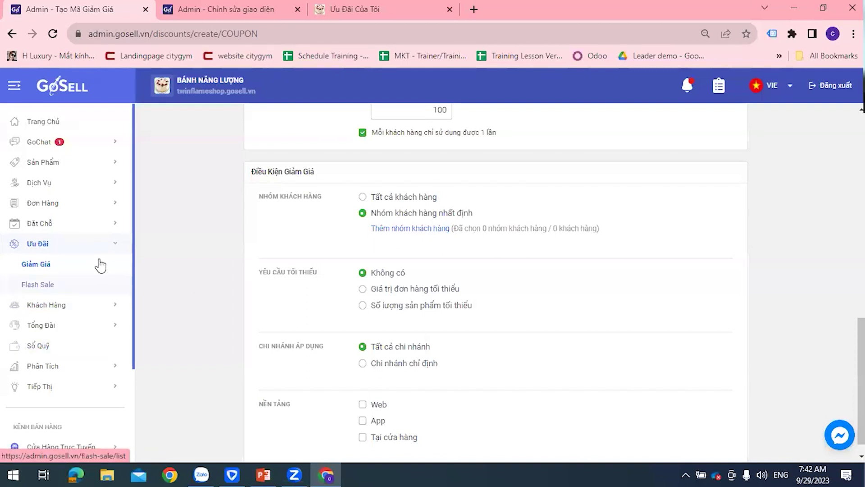
- Leave the discount form without saving and start a new customer group from the Phân Nhóm list
{"action": "scroll", "coordinate": [85, 260], "scroll_direction": "down", "scroll_amount": 2}
{"action": "left_click", "coordinate": [68, 246]}
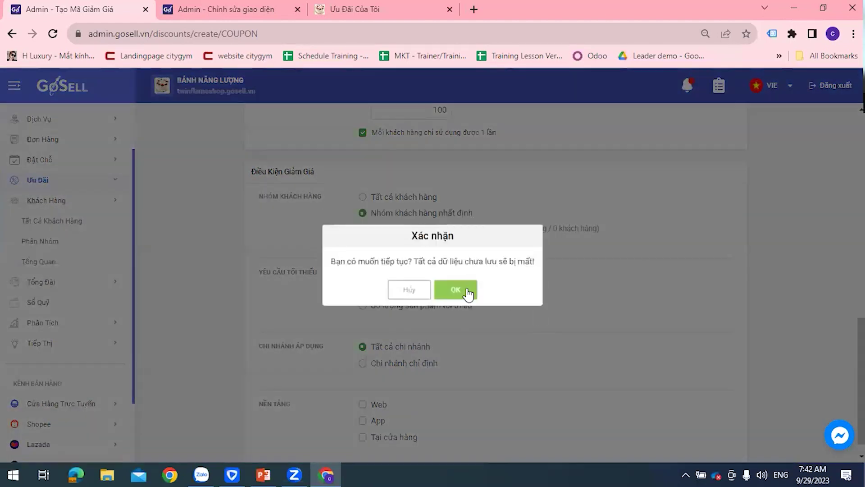
{"action": "left_click", "coordinate": [454, 291]}
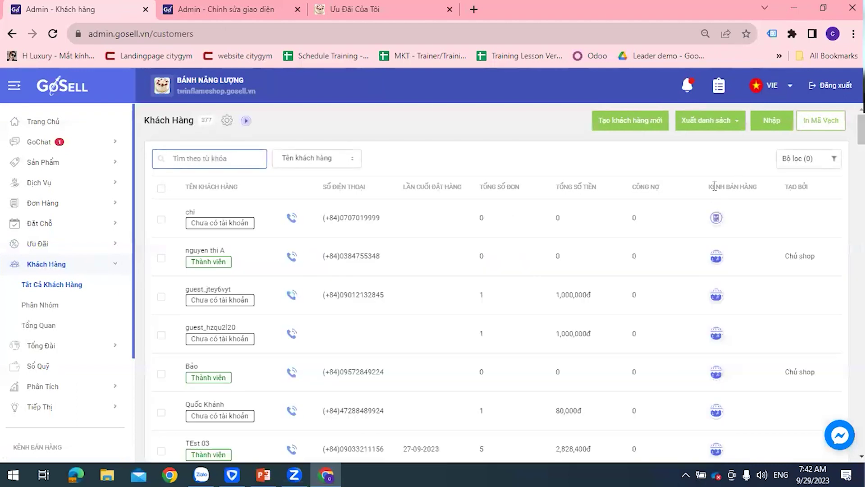
{"action": "left_click", "coordinate": [43, 305]}
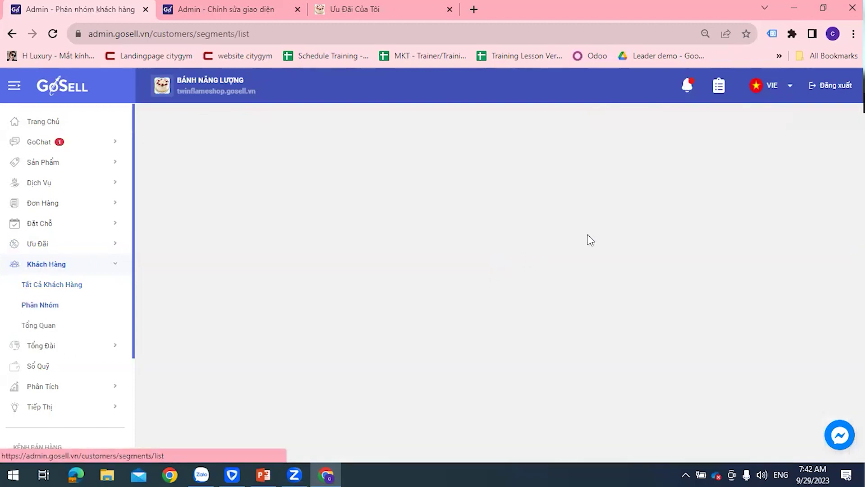
{"action": "left_click", "coordinate": [817, 124]}
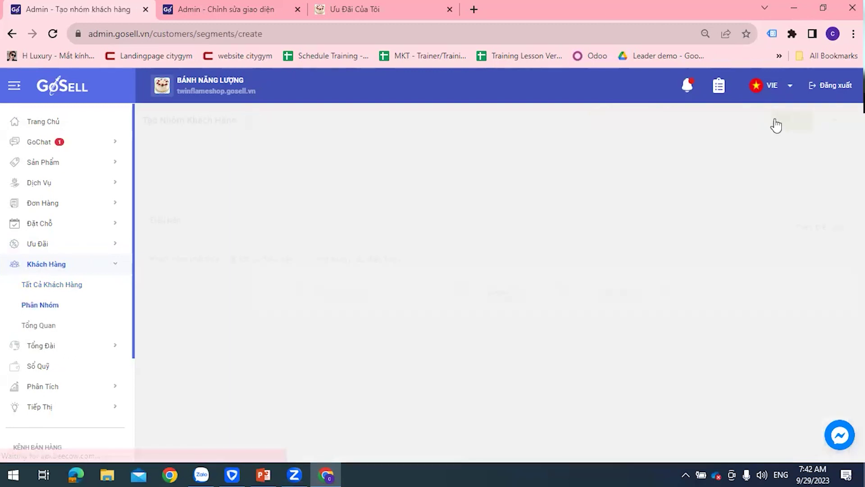
- Name the new customer group "trong 30 ngày ko đơn"
{"action": "key", "text": "ctrl+plus"}
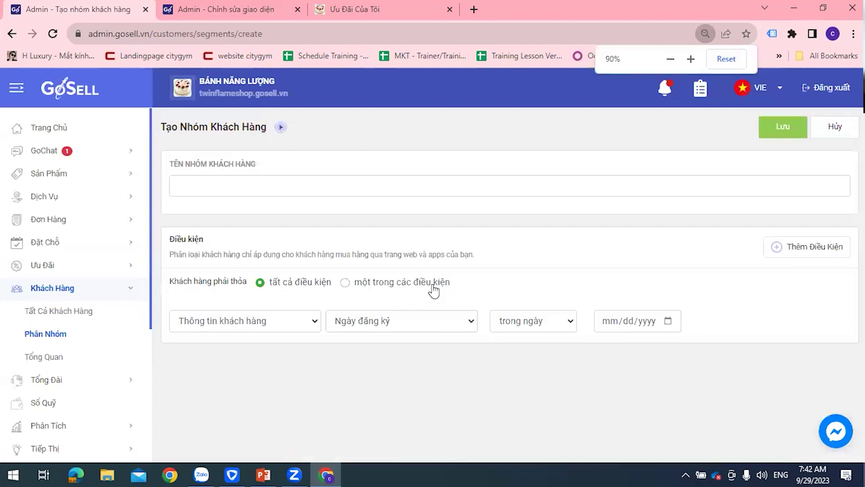
{"action": "key", "text": "ctrl+plus"}
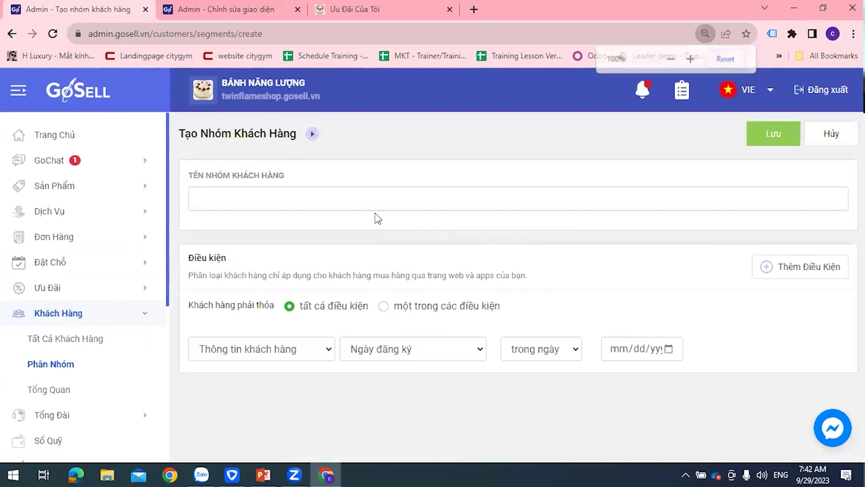
{"action": "left_click", "coordinate": [318, 205]}
{"action": "type", "text": "trong 30 ngày ko đơn"}
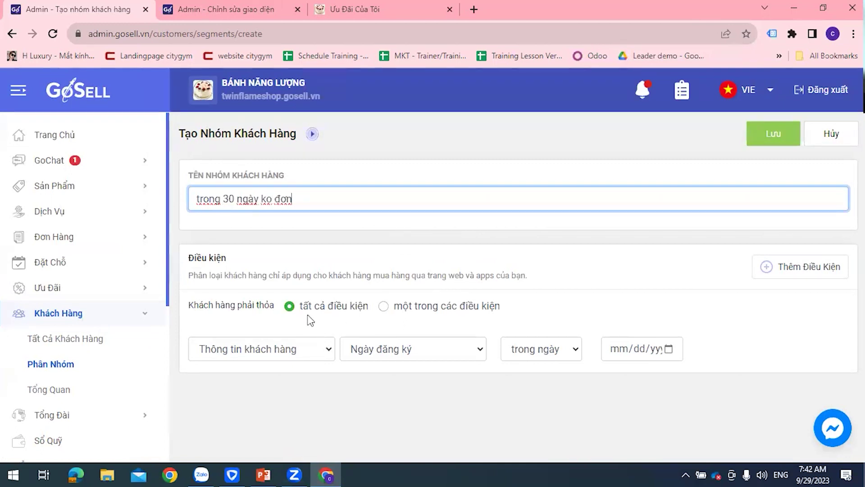
- Set the group's condition to Thông tin đơn hàng, Tổng số đơn hàng bằng 0, Mỗi tháng, and save the group
{"action": "left_click", "coordinate": [291, 353]}
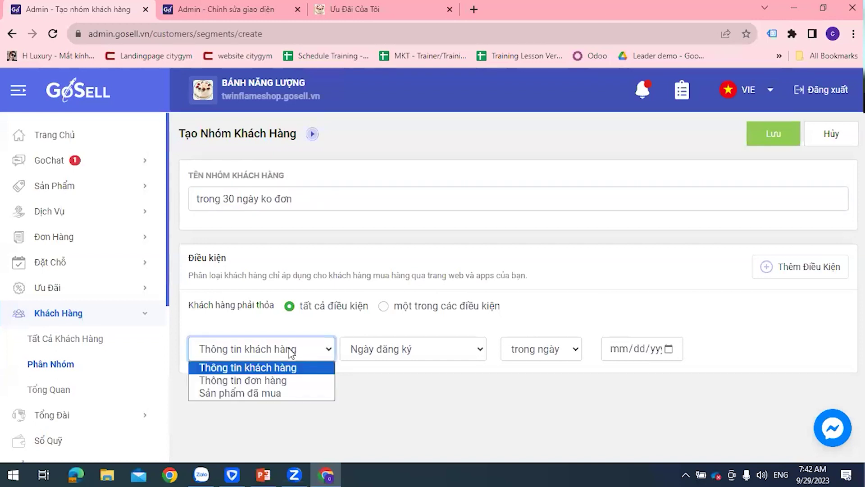
{"action": "left_click", "coordinate": [241, 381]}
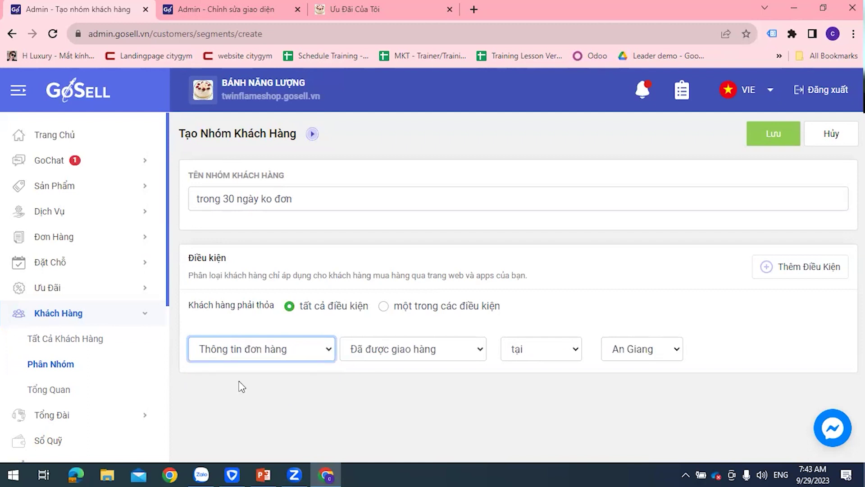
{"action": "left_click", "coordinate": [422, 355]}
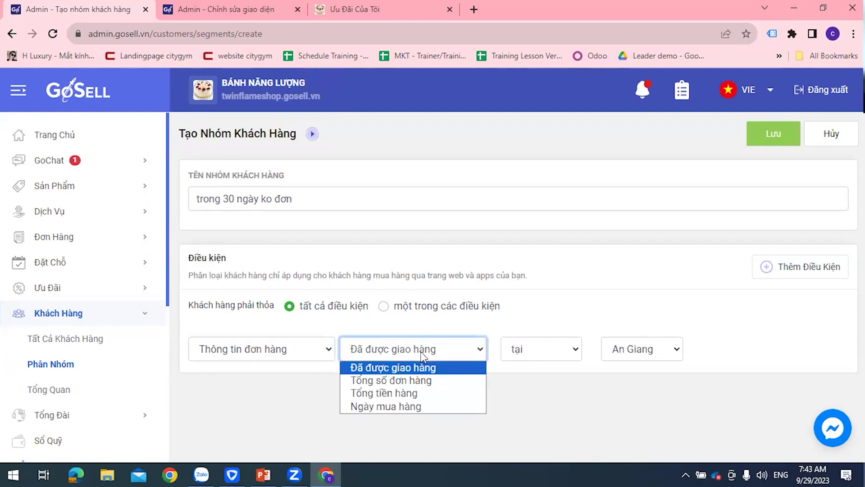
{"action": "left_click", "coordinate": [408, 381]}
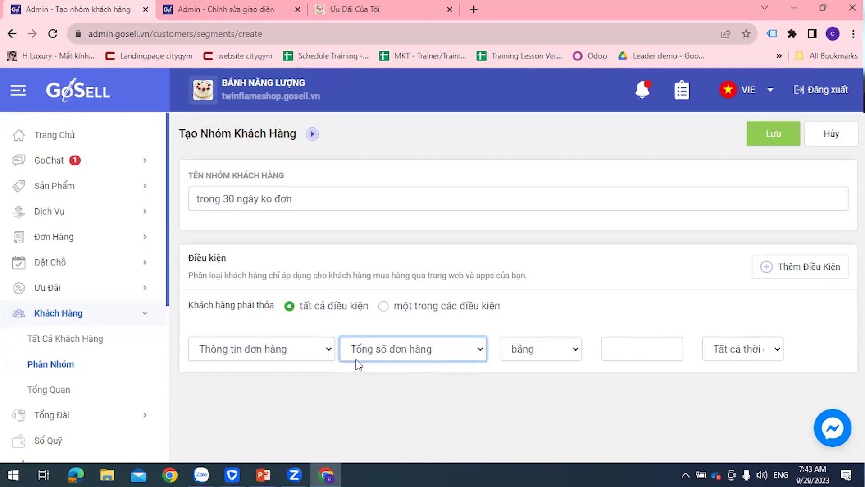
{"action": "left_click", "coordinate": [666, 350]}
{"action": "type", "text": "0"}
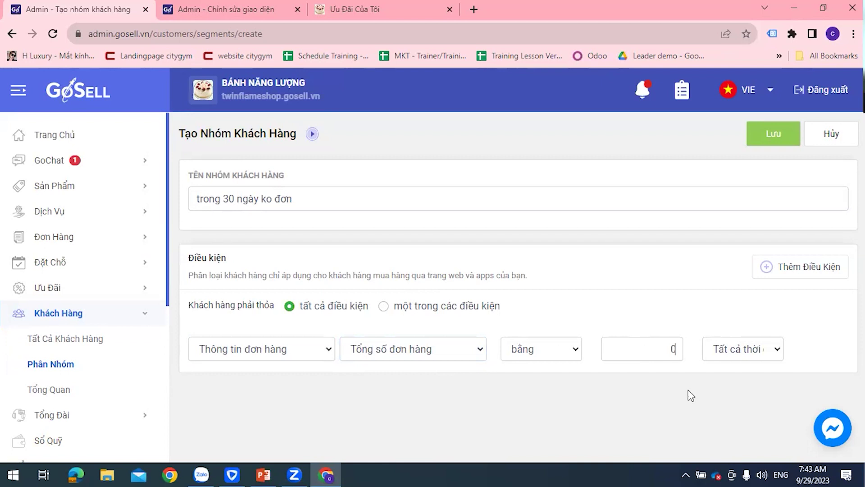
{"action": "left_click", "coordinate": [732, 351]}
{"action": "left_click", "coordinate": [732, 379]}
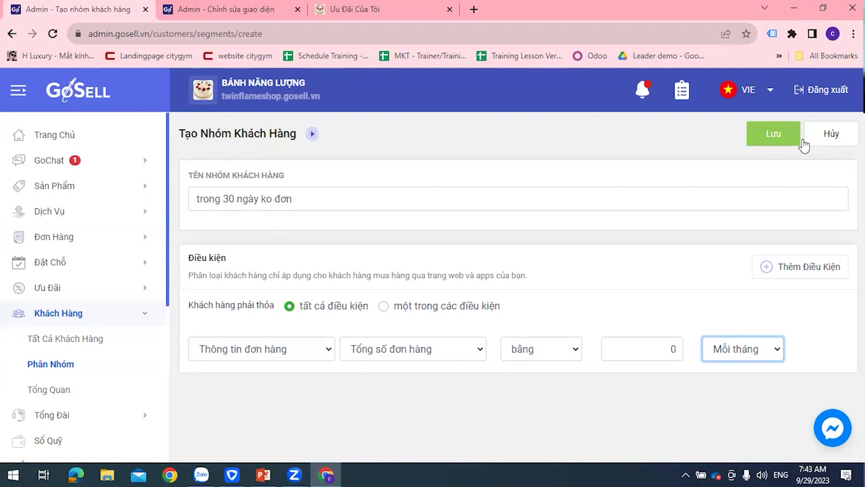
{"action": "left_click", "coordinate": [781, 133]}
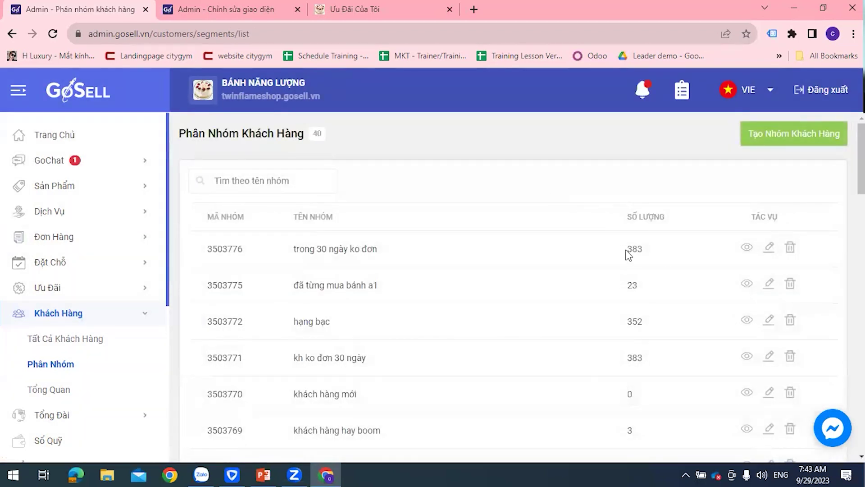
{"action": "double_click", "coordinate": [626, 251]}
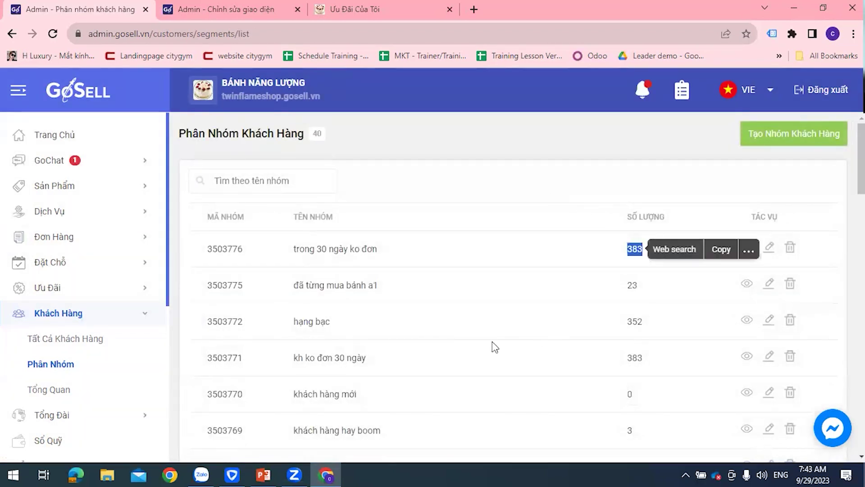
- Check the customer count of the group "trong 30 ngày ko đơn" in the Phân Nhóm list
{"action": "left_click", "coordinate": [629, 247]}
{"action": "double_click", "coordinate": [630, 247]}
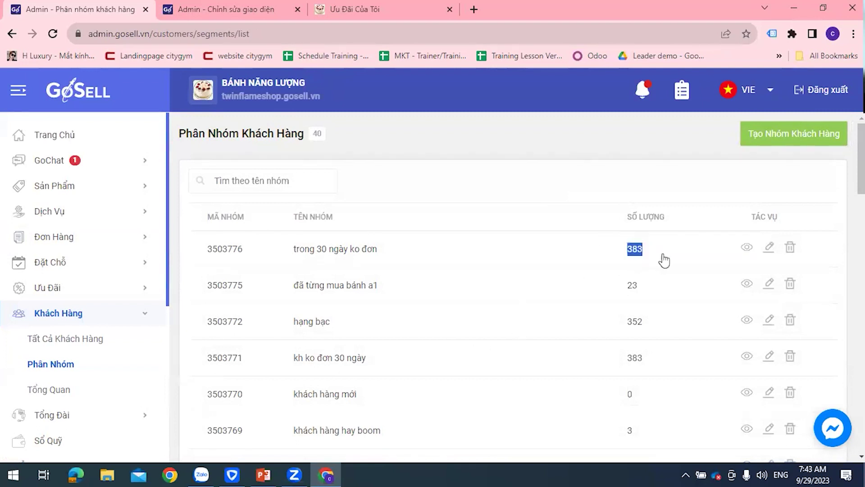
{"action": "left_click", "coordinate": [617, 261]}
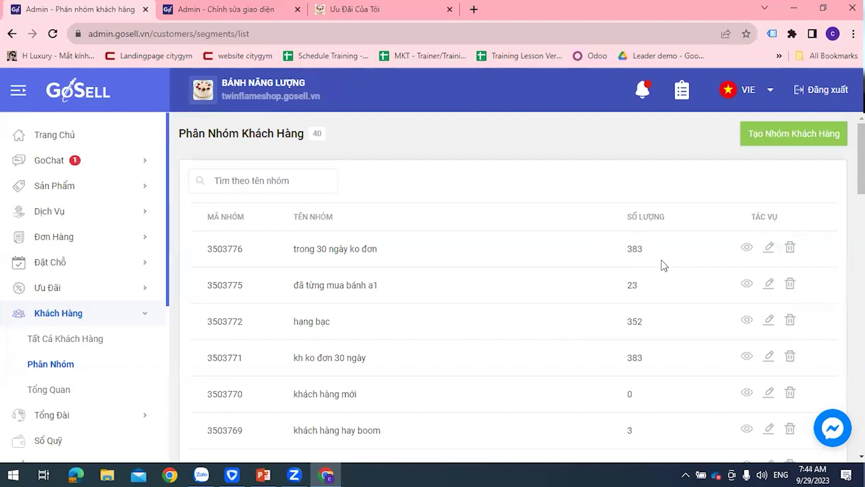
{"action": "double_click", "coordinate": [632, 249]}
{"action": "double_click", "coordinate": [632, 249]}
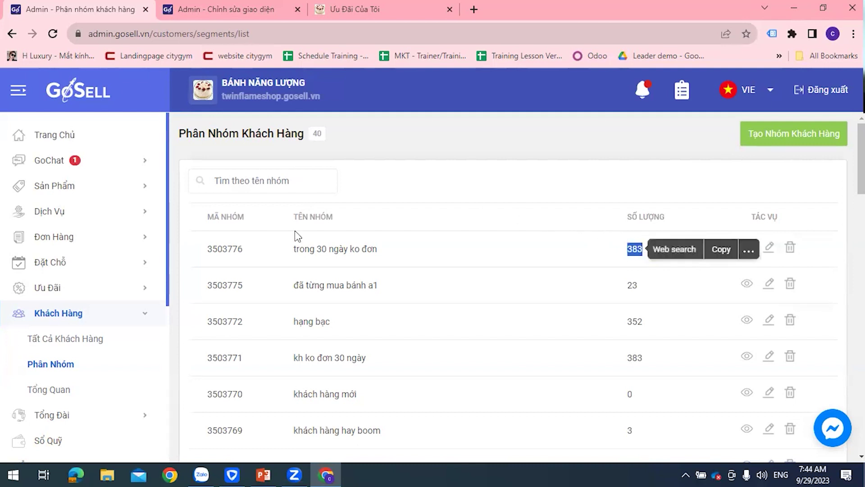
- Start a new product discount code from Ưu Đãi and restrict its Áp dụng condition to Sản phẩm nhất định
{"action": "scroll", "coordinate": [72, 351], "scroll_direction": "down", "scroll_amount": 1}
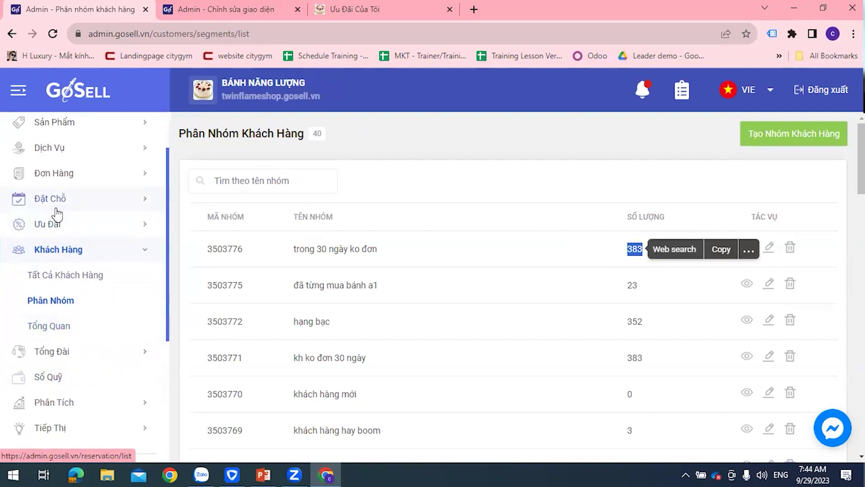
{"action": "left_click", "coordinate": [57, 224]}
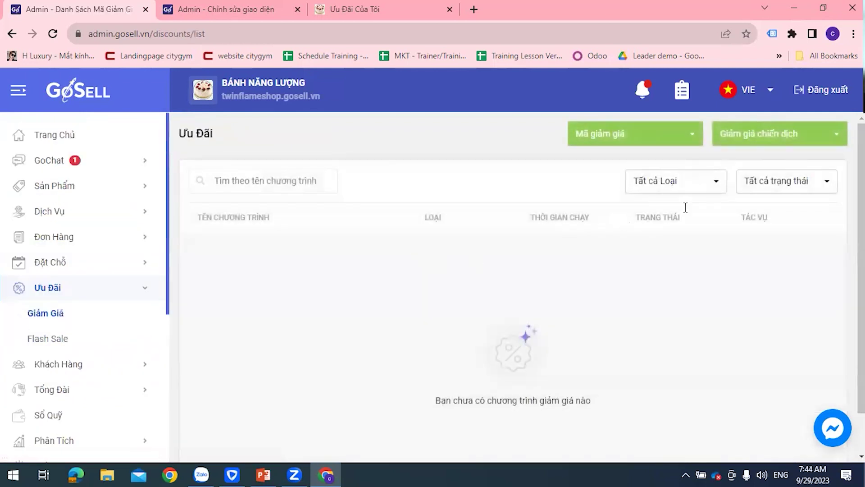
{"action": "left_click", "coordinate": [669, 134]}
{"action": "left_click", "coordinate": [617, 161]}
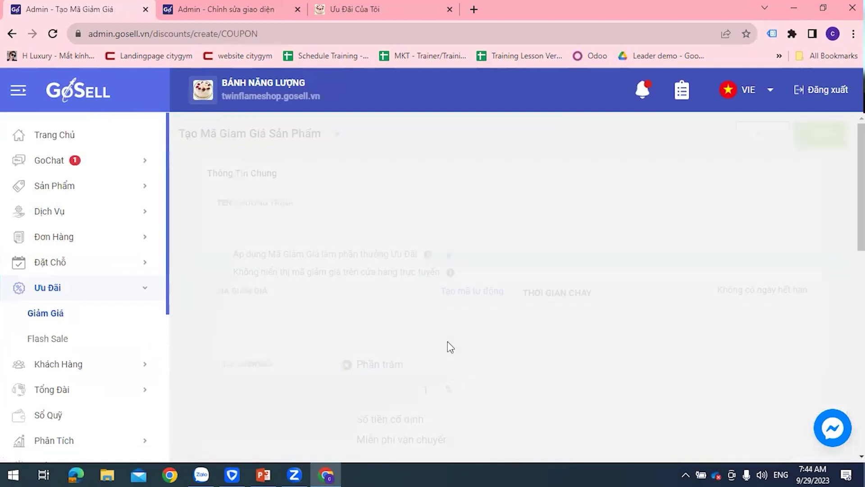
{"action": "scroll", "coordinate": [465, 333], "scroll_direction": "down", "scroll_amount": 5}
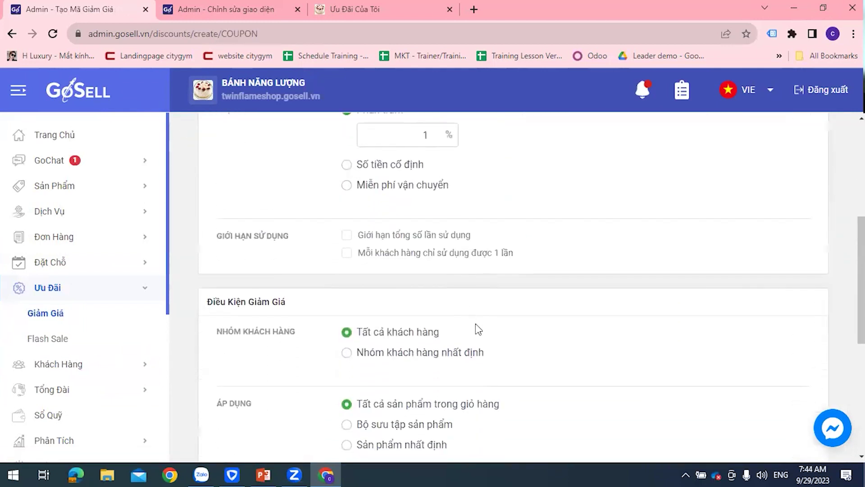
{"action": "scroll", "coordinate": [478, 329], "scroll_direction": "down", "scroll_amount": 4}
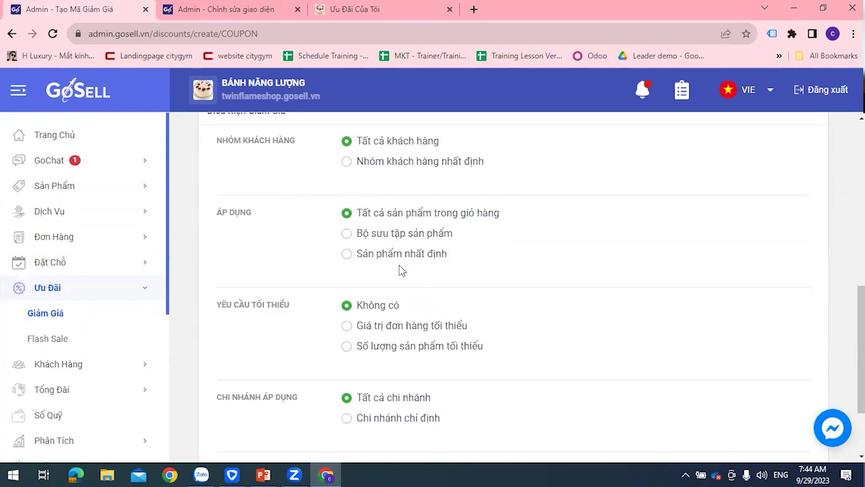
{"action": "scroll", "coordinate": [397, 250], "scroll_direction": "down", "scroll_amount": 1}
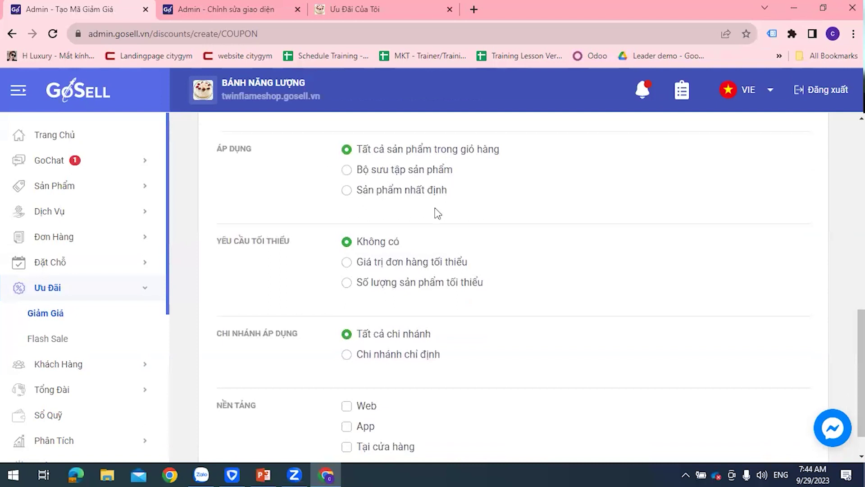
{"action": "left_click", "coordinate": [346, 191]}
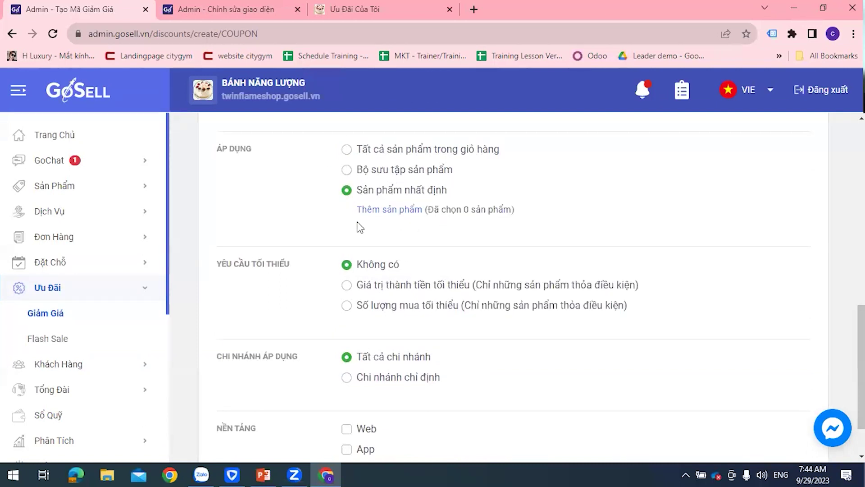
- Set the discount's Yêu cầu tối thiểu to Giá trị thành tiền tối thiểu with an amount of 500,000 đ
{"action": "scroll", "coordinate": [378, 228], "scroll_direction": "down", "scroll_amount": 1}
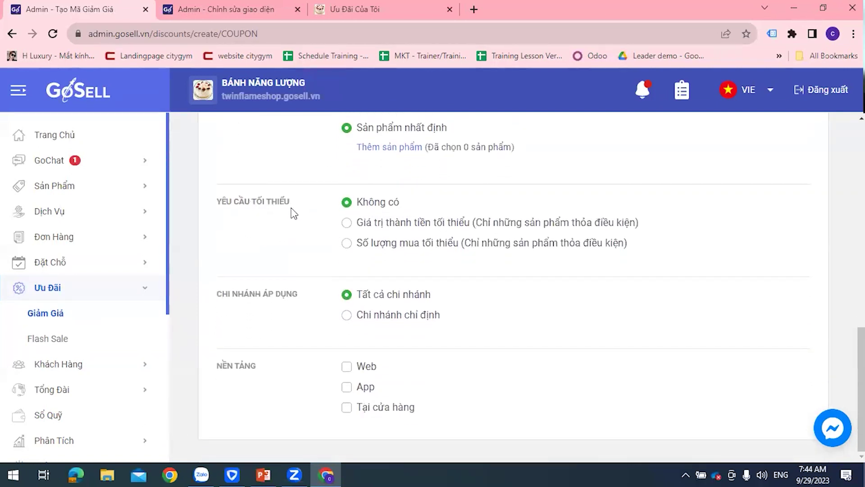
{"action": "left_click_drag", "start_coordinate": [366, 225], "coordinate": [470, 229]}
{"action": "left_click", "coordinate": [479, 250]}
{"action": "left_click", "coordinate": [365, 224]}
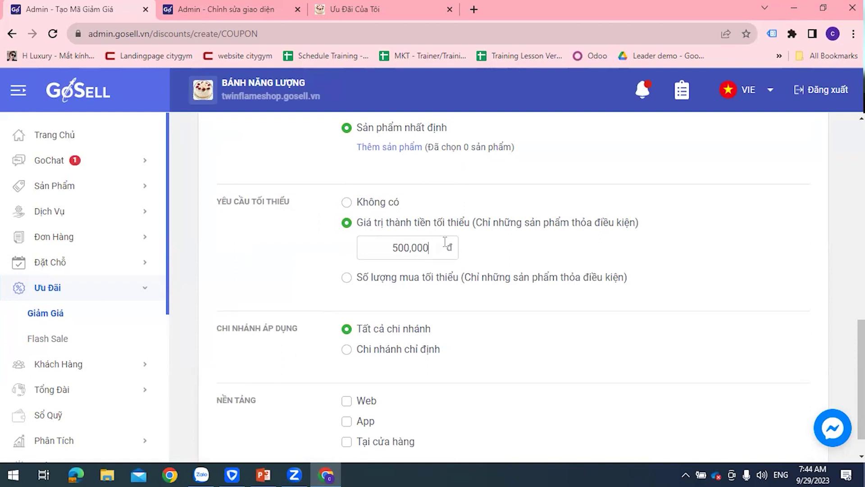
{"action": "left_click_drag", "start_coordinate": [392, 246], "coordinate": [435, 252]}
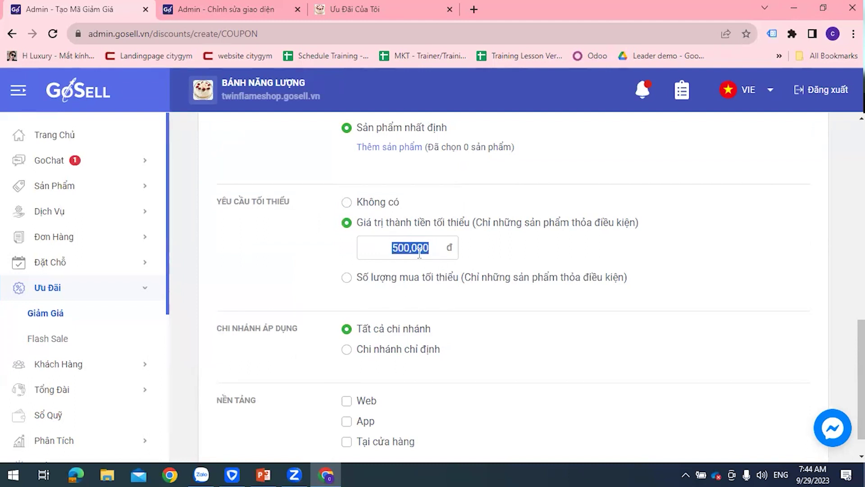
{"action": "left_click", "coordinate": [428, 251]}
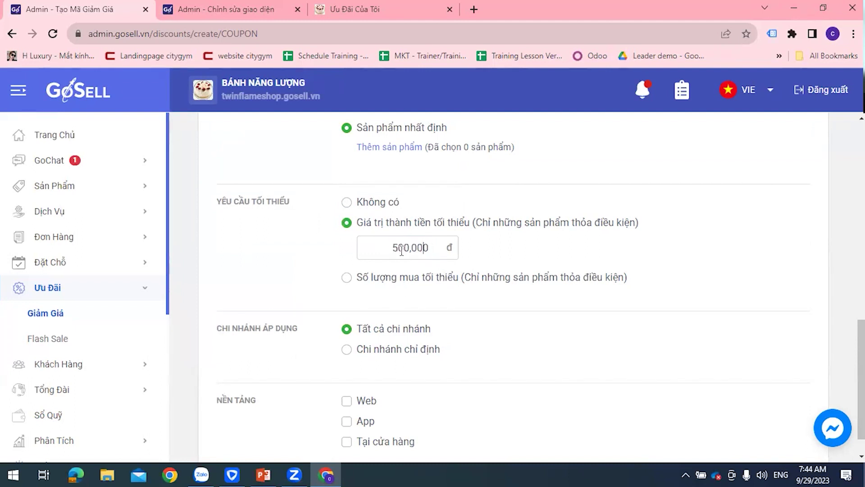
{"action": "left_click_drag", "start_coordinate": [391, 248], "coordinate": [429, 259]}
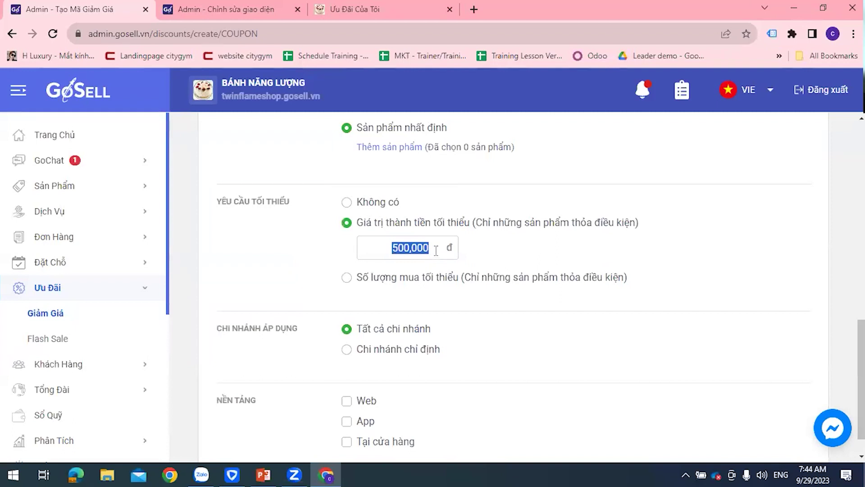
{"action": "left_click", "coordinate": [435, 251]}
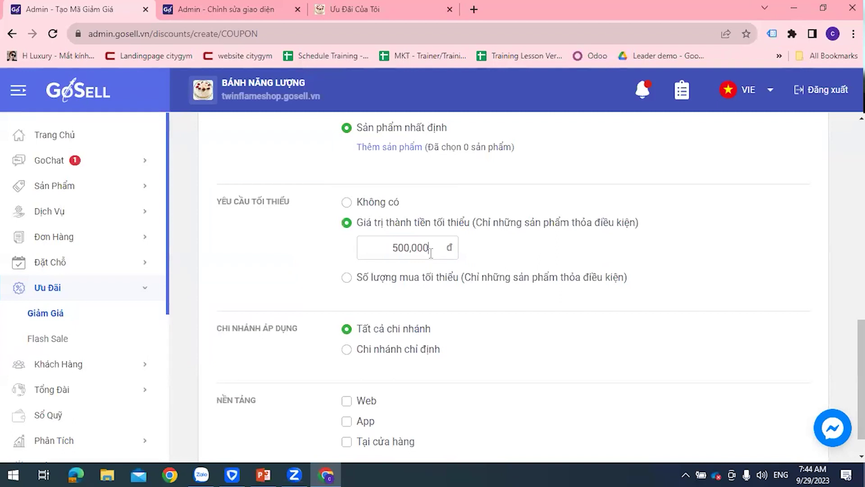
- Try Số lượng mua tối thiểu with a quantity of 5 and return Yêu cầu tối thiểu to Không có
{"action": "left_click", "coordinate": [347, 278]}
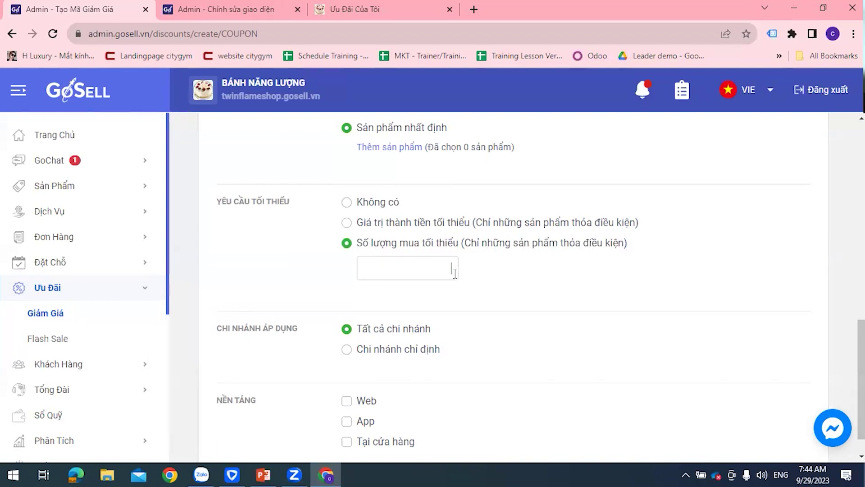
{"action": "type", "text": "5"}
{"action": "left_click", "coordinate": [363, 204]}
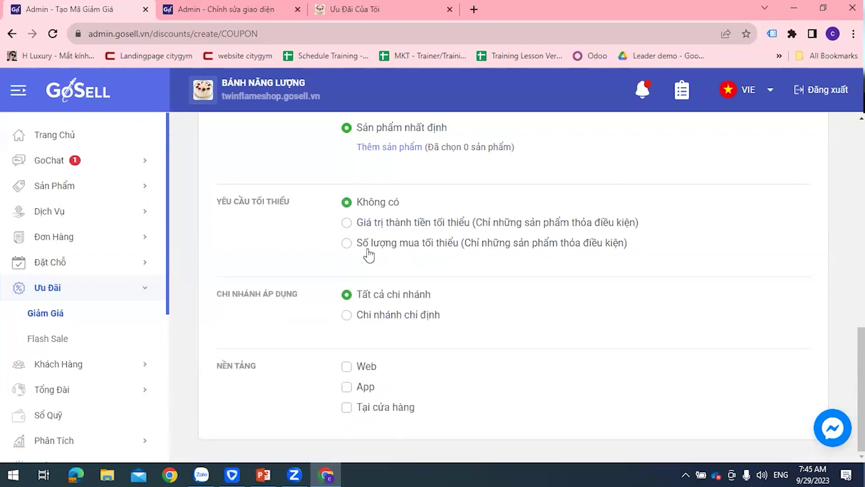
- Set Chi nhánh áp dụng to Chi nhánh chỉ định and enable the Web, App and Tại cửa hàng platforms
{"action": "left_click", "coordinate": [348, 317]}
{"action": "left_click", "coordinate": [349, 388]}
{"action": "left_click", "coordinate": [347, 410]}
{"action": "left_click", "coordinate": [347, 431]}
- Leave the product discount code form without saving and return to the Ưu Đãi list
{"action": "scroll", "coordinate": [592, 340], "scroll_direction": "up", "scroll_amount": 10}
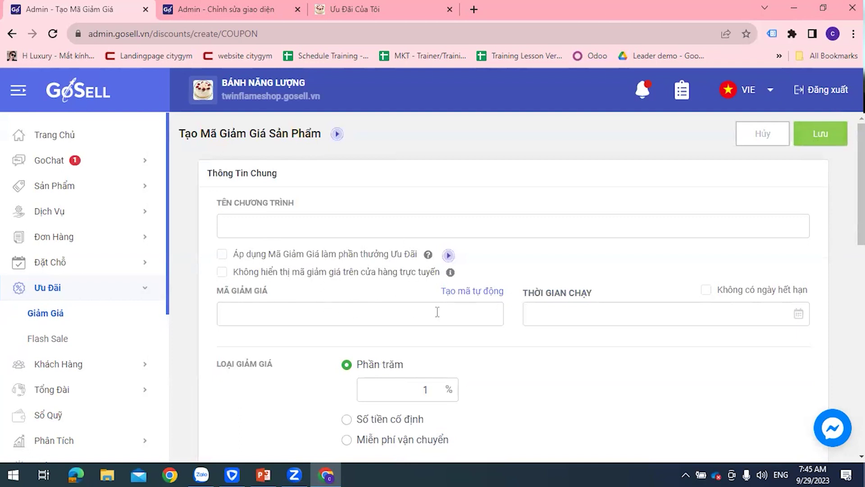
{"action": "scroll", "coordinate": [377, 269], "scroll_direction": "down", "scroll_amount": 4}
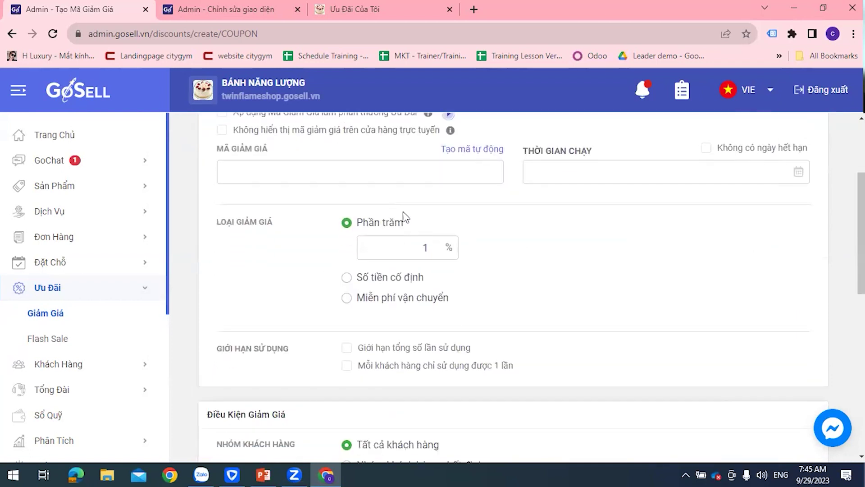
{"action": "left_click", "coordinate": [11, 33]}
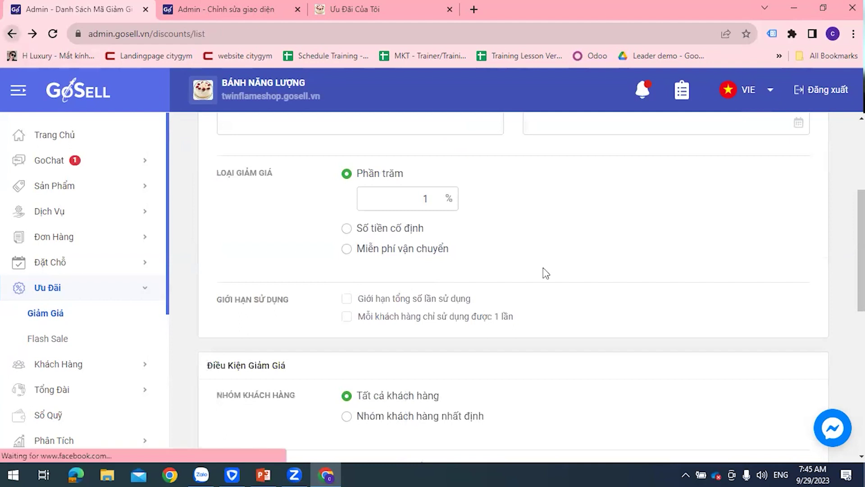
{"action": "left_click", "coordinate": [475, 299]}
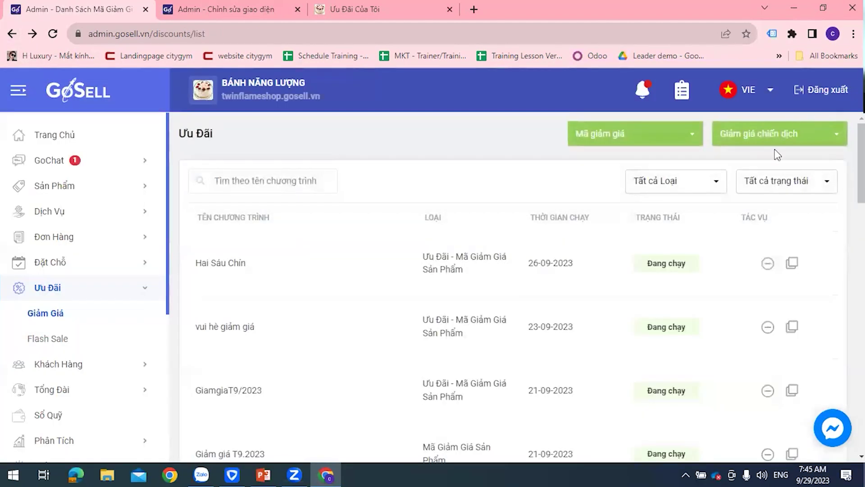
- Review the settings in a new Chiến Dịch Giảm Giá Sản Phẩm form and cancel it without saving
{"action": "left_click", "coordinate": [779, 144]}
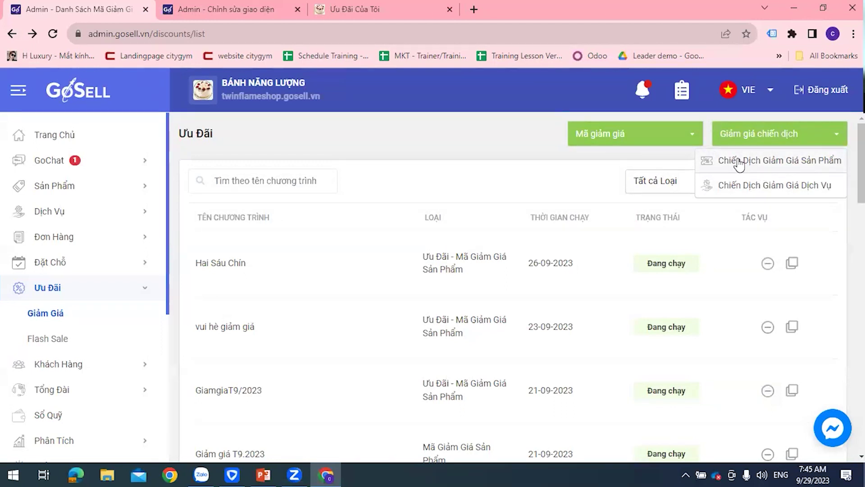
{"action": "left_click", "coordinate": [775, 163]}
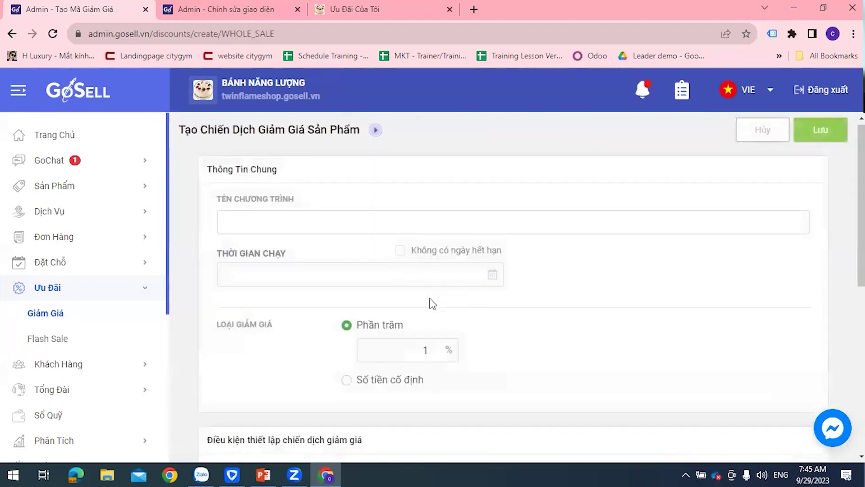
{"action": "scroll", "coordinate": [428, 298], "scroll_direction": "down", "scroll_amount": 4}
{"action": "scroll", "coordinate": [405, 288], "scroll_direction": "down", "scroll_amount": 1}
{"action": "scroll", "coordinate": [338, 251], "scroll_direction": "down", "scroll_amount": 2}
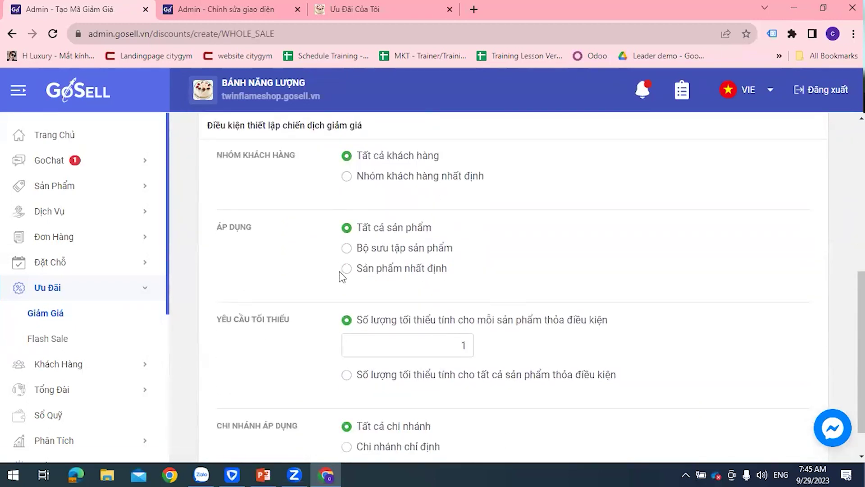
{"action": "scroll", "coordinate": [428, 279], "scroll_direction": "up", "scroll_amount": 10}
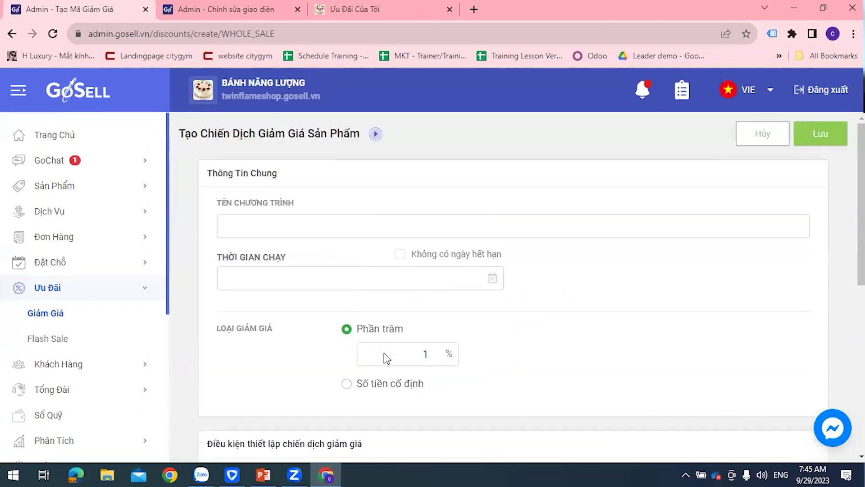
{"action": "left_click", "coordinate": [763, 132]}
{"action": "left_click", "coordinate": [476, 295]}
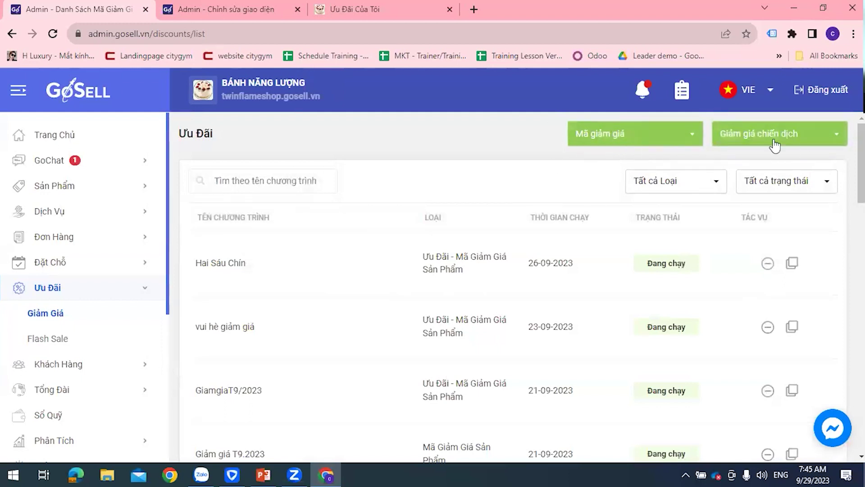
- Look over the Flash Sale campaign list and its Quản lý thời gian page, and return to the campaign list
{"action": "left_click", "coordinate": [28, 345]}
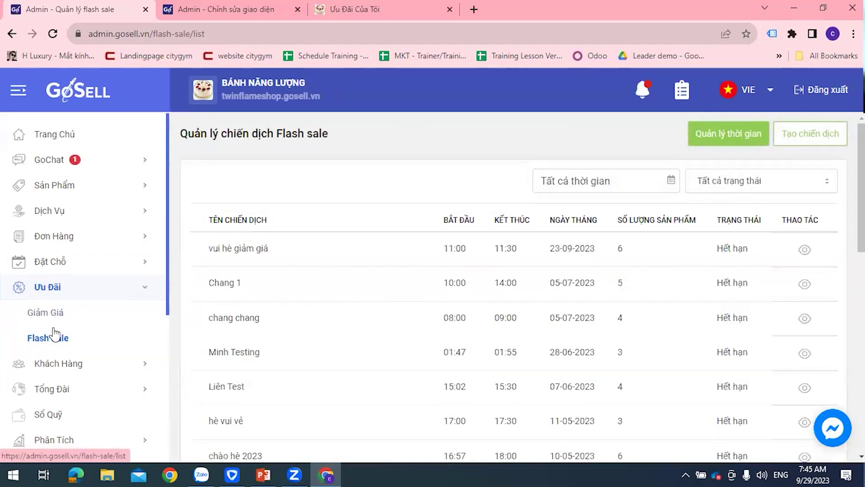
{"action": "scroll", "coordinate": [129, 268], "scroll_direction": "down", "scroll_amount": 2}
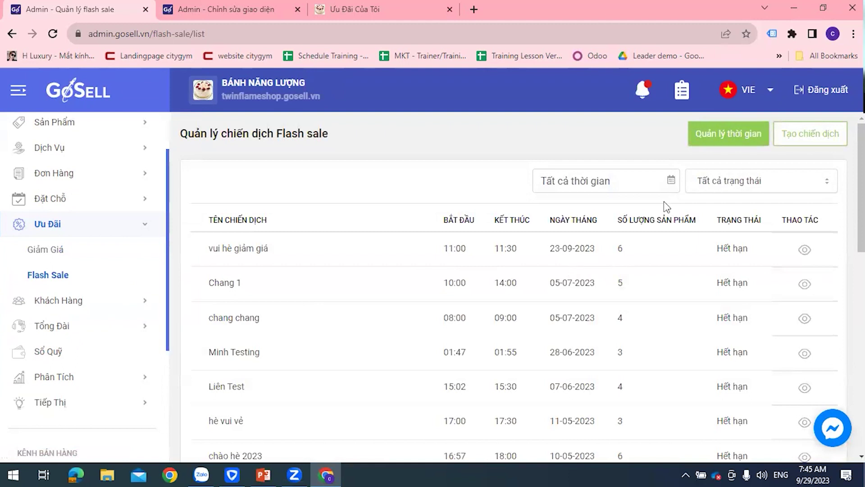
{"action": "left_click", "coordinate": [730, 133]}
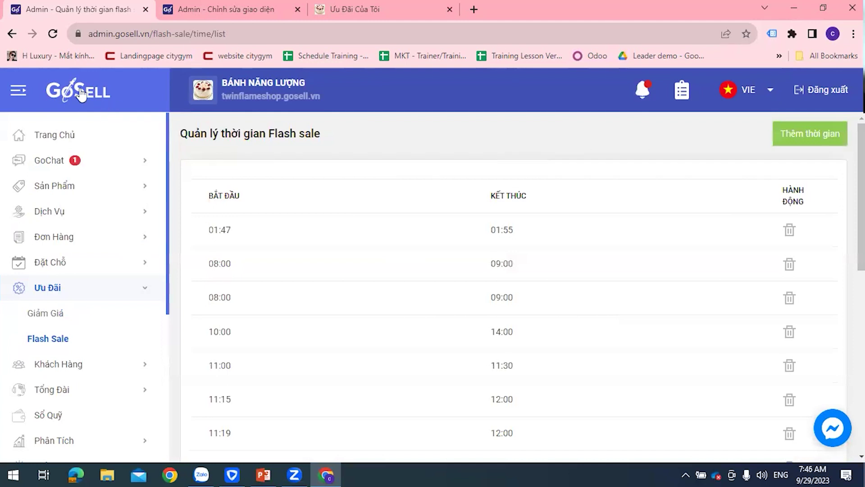
{"action": "left_click", "coordinate": [11, 34]}
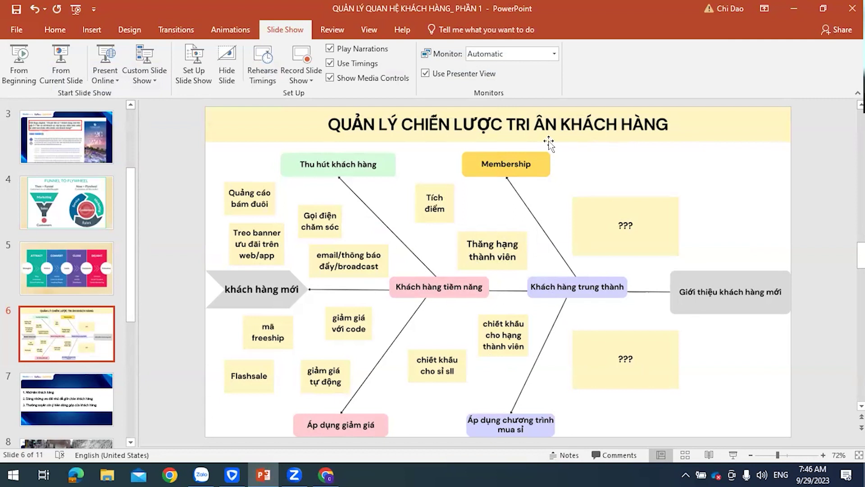
- Switch from the PowerPoint slides back to the GoSell admin in the browser and open the Tiếp Thị section
{"action": "left_click", "coordinate": [801, 8]}
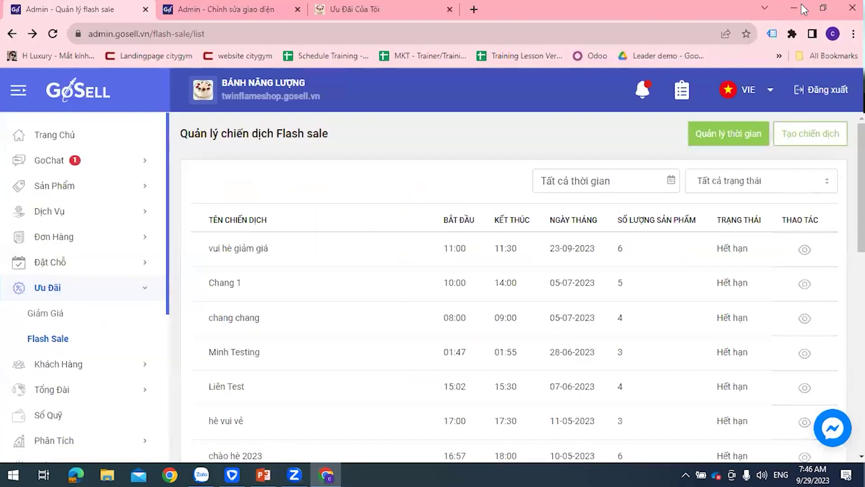
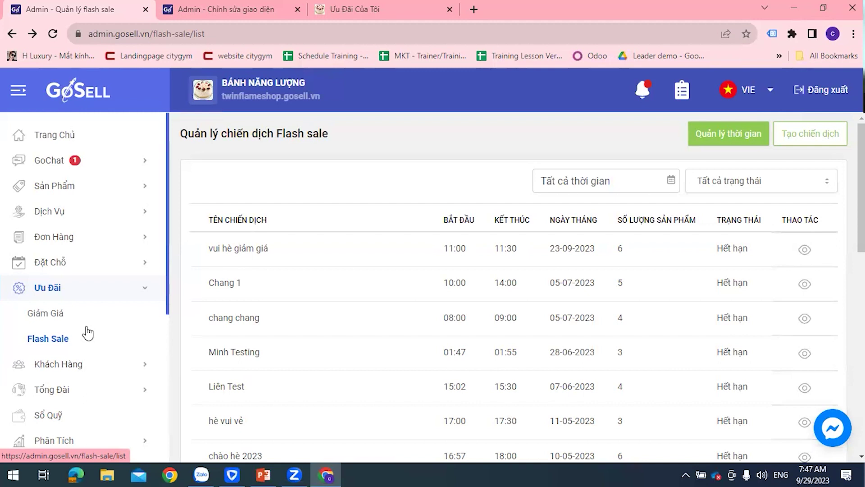
{"action": "scroll", "coordinate": [63, 353], "scroll_direction": "down", "scroll_amount": 5}
{"action": "scroll", "coordinate": [81, 309], "scroll_direction": "up", "scroll_amount": 2}
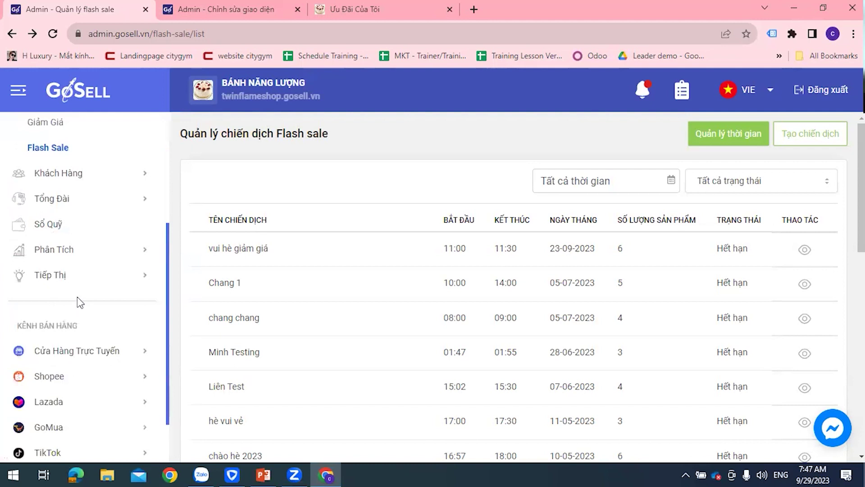
{"action": "left_click", "coordinate": [47, 287]}
{"action": "scroll", "coordinate": [108, 338], "scroll_direction": "down", "scroll_amount": 4}
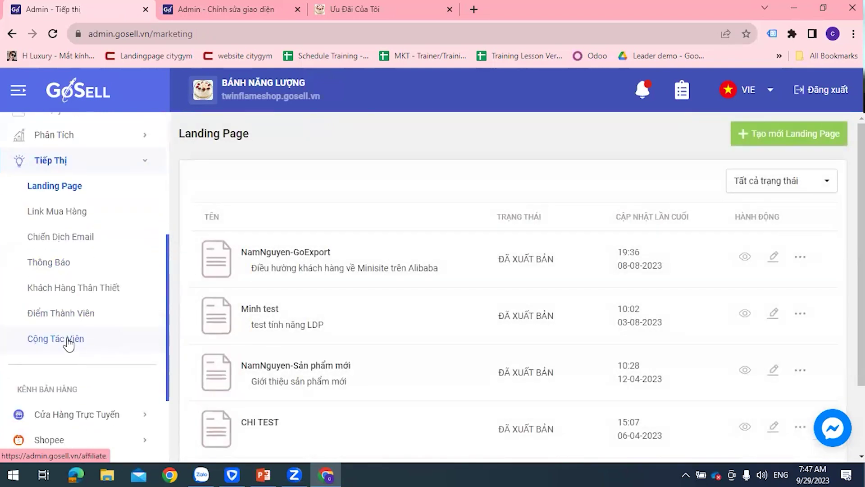
- Open the Điểm Thành Viên settings and review the points expiry option and its number of days
{"action": "left_click", "coordinate": [68, 313]}
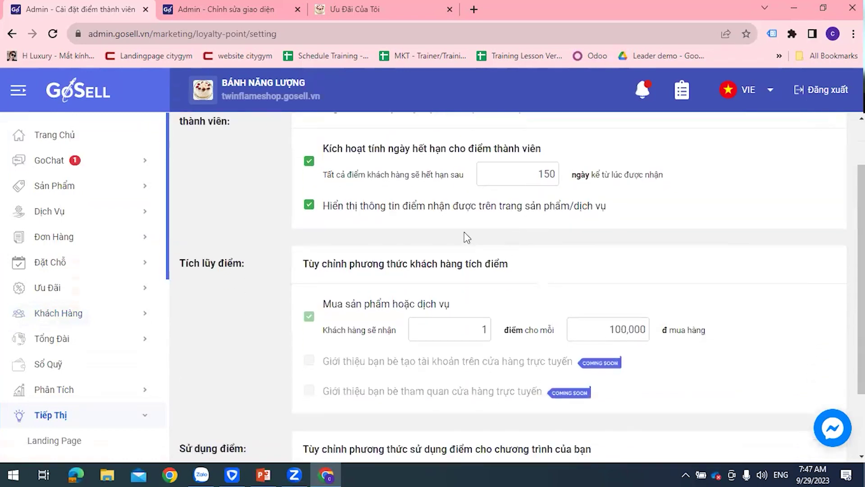
{"action": "left_click_drag", "start_coordinate": [323, 215], "coordinate": [562, 240]}
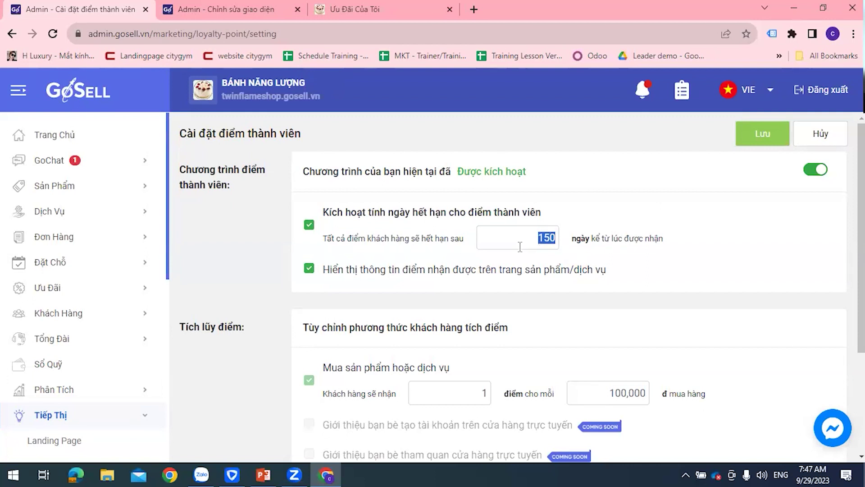
{"action": "left_click", "coordinate": [309, 235]}
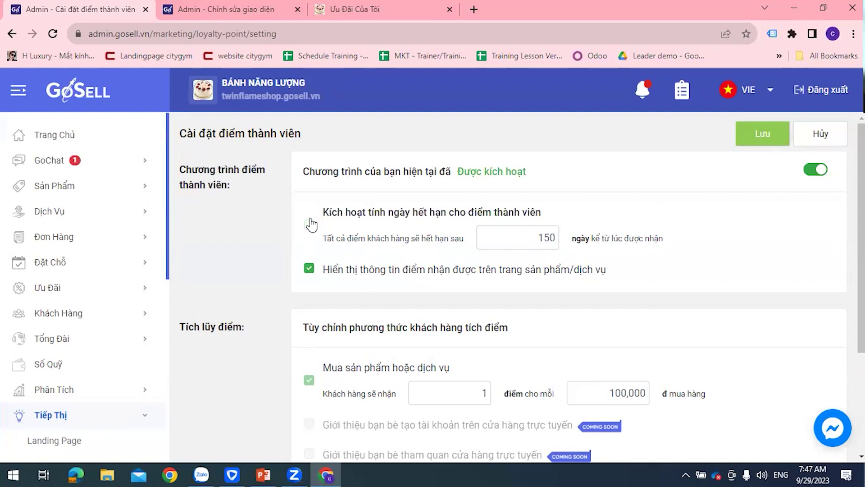
{"action": "left_click", "coordinate": [315, 225]}
{"action": "left_click", "coordinate": [309, 225]}
{"action": "scroll", "coordinate": [557, 250], "scroll_direction": "down", "scroll_amount": 3}
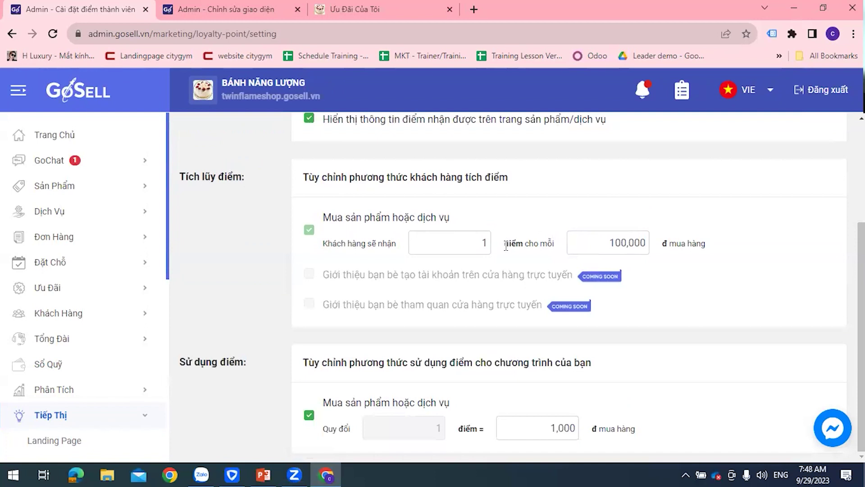
- Examine the Tích lũy điểm rules for earning points on purchases and referrals, closing the stray web search
{"action": "double_click", "coordinate": [484, 243]}
{"action": "left_click", "coordinate": [488, 260]}
{"action": "left_click", "coordinate": [605, 242]}
{"action": "left_click_drag", "start_coordinate": [605, 242], "coordinate": [659, 249]}
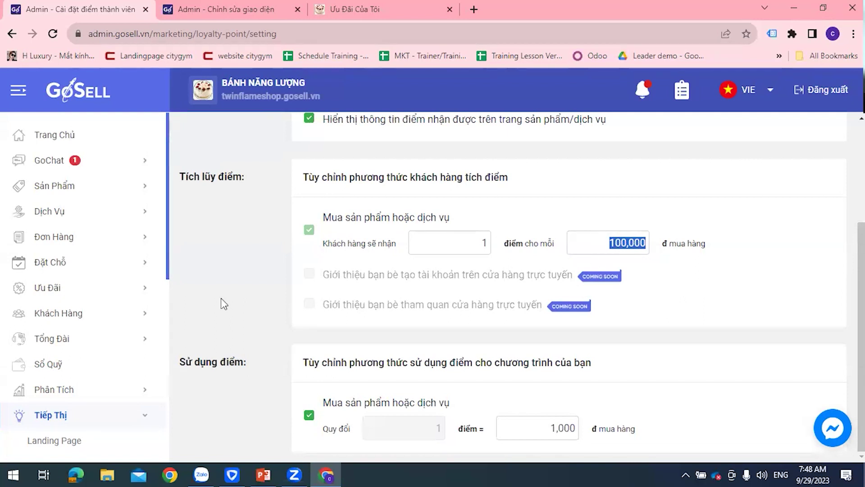
{"action": "left_click_drag", "start_coordinate": [399, 275], "coordinate": [573, 275]}
{"action": "left_click_drag", "start_coordinate": [434, 305], "coordinate": [544, 304]}
{"action": "left_click", "coordinate": [612, 304]}
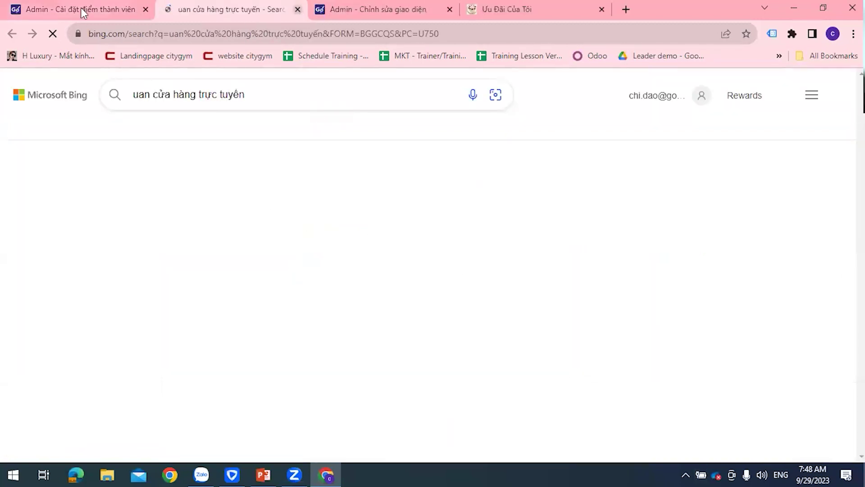
{"action": "key", "text": "ctrl+w"}
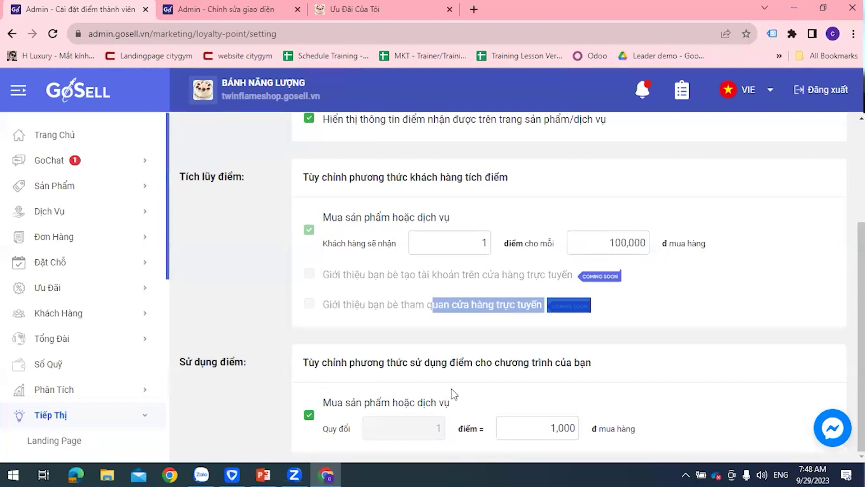
- Examine the Sử dụng điểm rule that converts member points into a purchase amount
{"action": "left_click", "coordinate": [428, 434]}
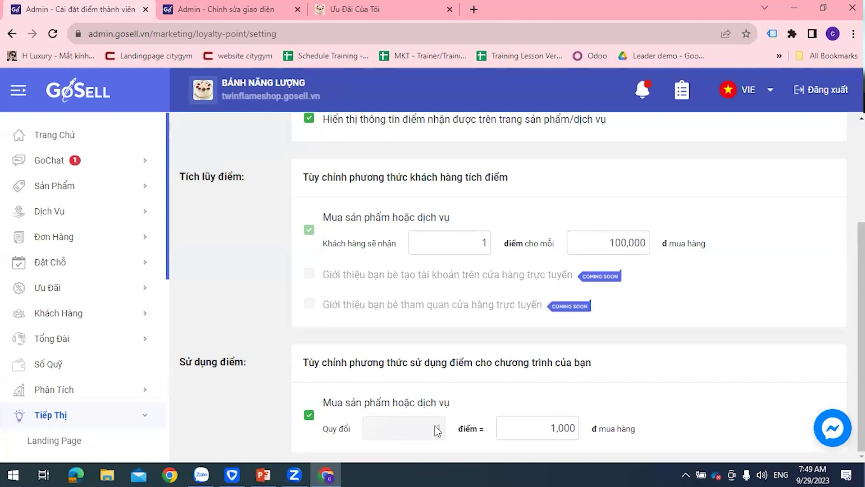
{"action": "left_click_drag", "start_coordinate": [549, 428], "coordinate": [581, 433]}
{"action": "left_click", "coordinate": [437, 431]}
{"action": "left_click_drag", "start_coordinate": [543, 426], "coordinate": [590, 429]}
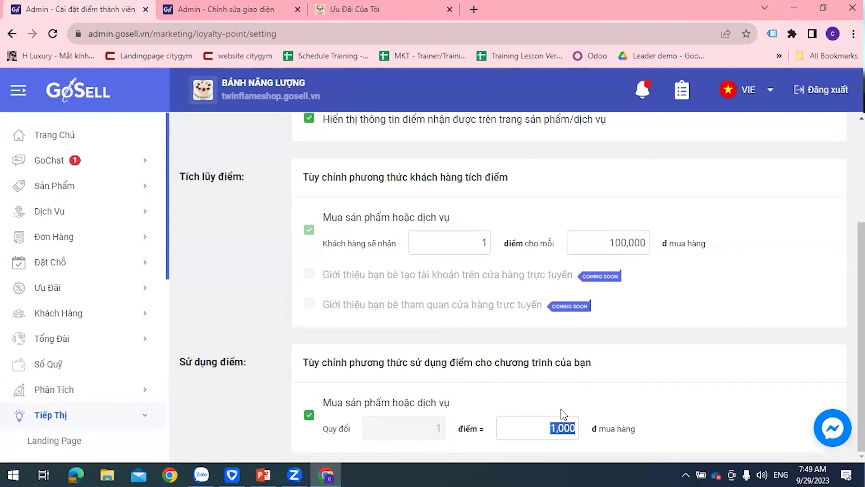
{"action": "left_click", "coordinate": [548, 425]}
{"action": "left_click_drag", "start_coordinate": [548, 426], "coordinate": [586, 431]}
{"action": "left_click", "coordinate": [615, 381]}
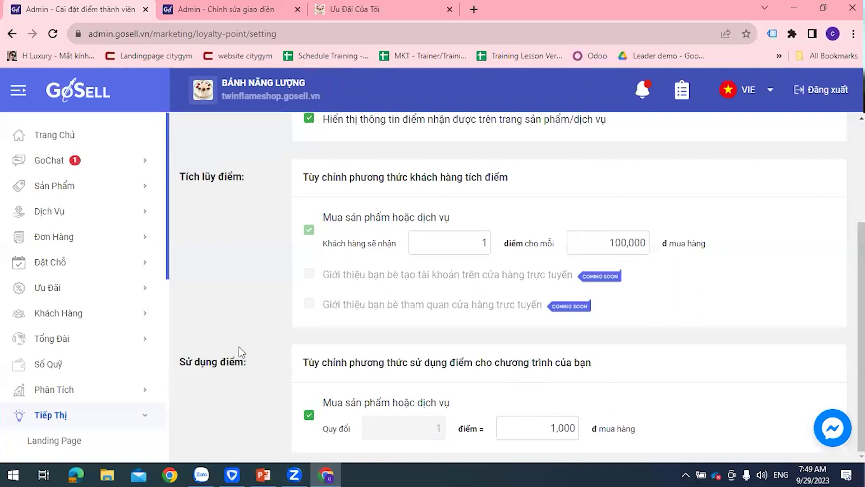
- Open the Khách Hàng Thân Thiết page and look over the list of membership tiers
{"action": "scroll", "coordinate": [79, 268], "scroll_direction": "down", "scroll_amount": 4}
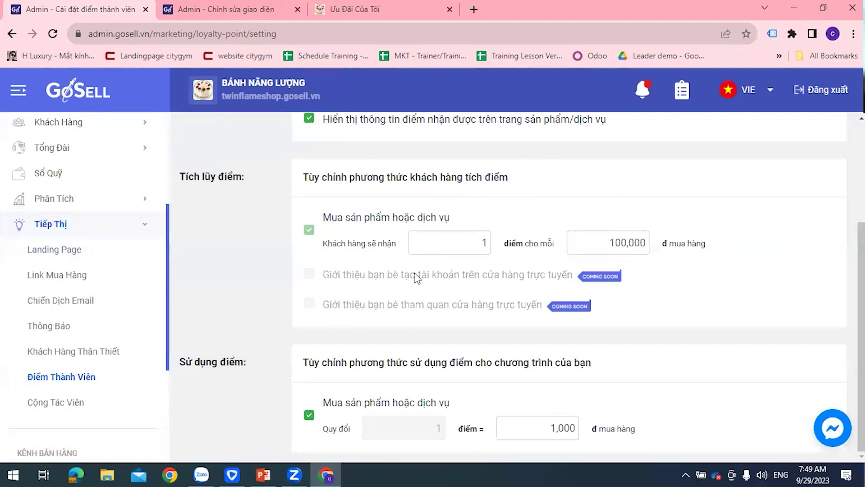
{"action": "left_click", "coordinate": [67, 354]}
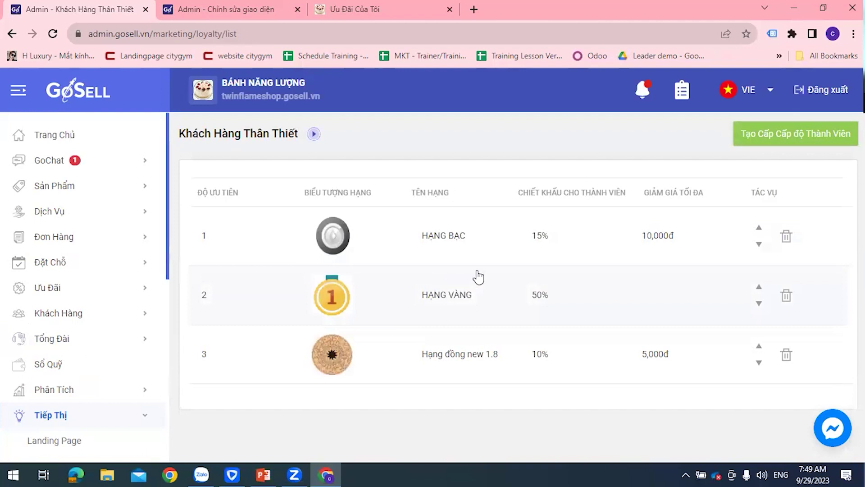
{"action": "scroll", "coordinate": [89, 337], "scroll_direction": "down", "scroll_amount": 5}
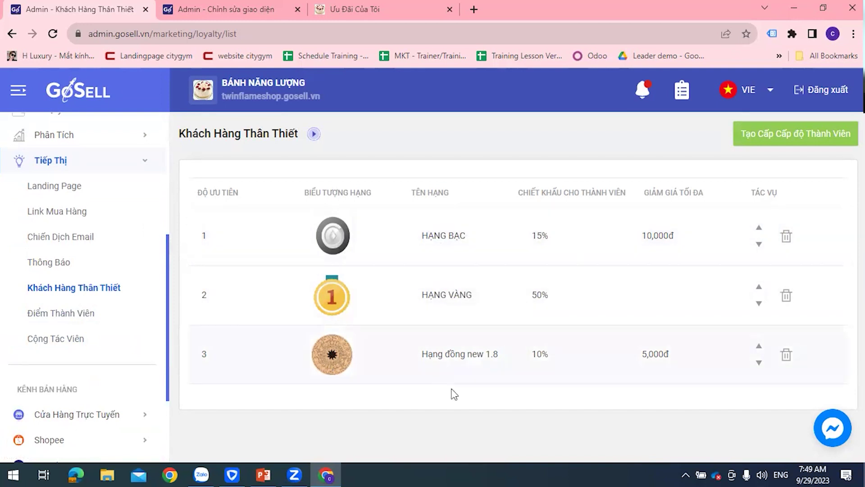
- Open the HẠNG BẠC tier for editing and review its member discount and maximum reduction
{"action": "left_click", "coordinate": [604, 250]}
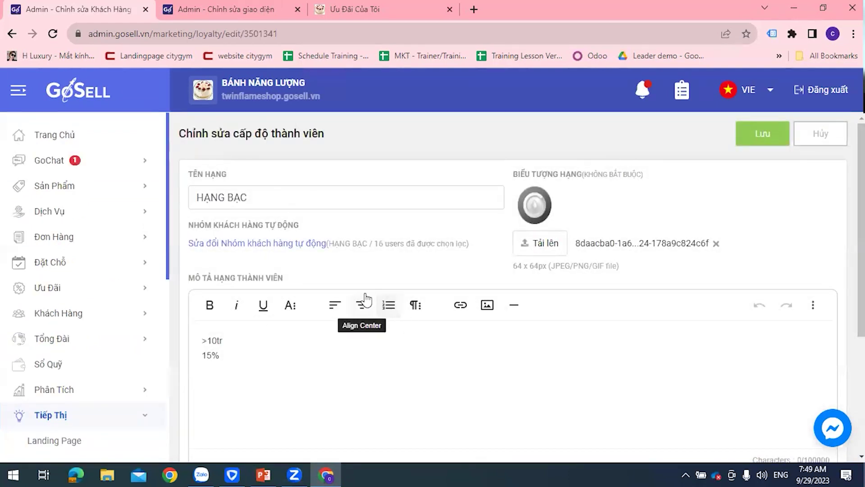
{"action": "scroll", "coordinate": [367, 298], "scroll_direction": "down", "scroll_amount": 3}
{"action": "scroll", "coordinate": [330, 188], "scroll_direction": "up", "scroll_amount": 3}
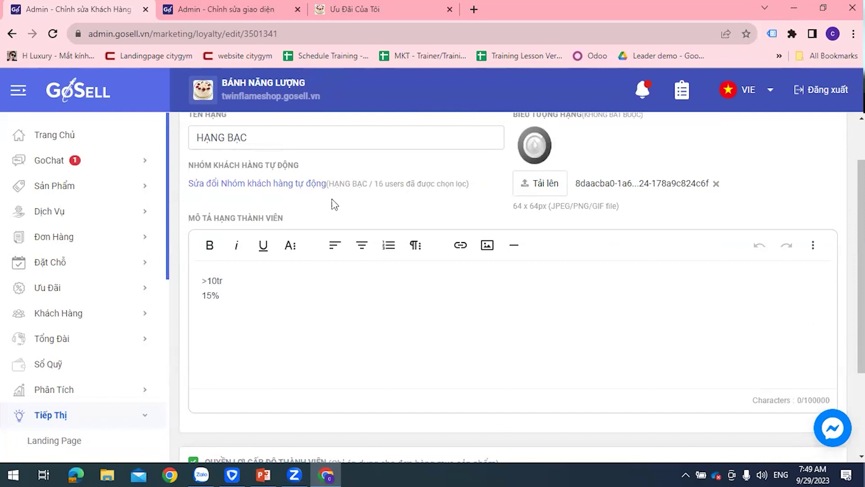
{"action": "scroll", "coordinate": [306, 216], "scroll_direction": "down", "scroll_amount": 3}
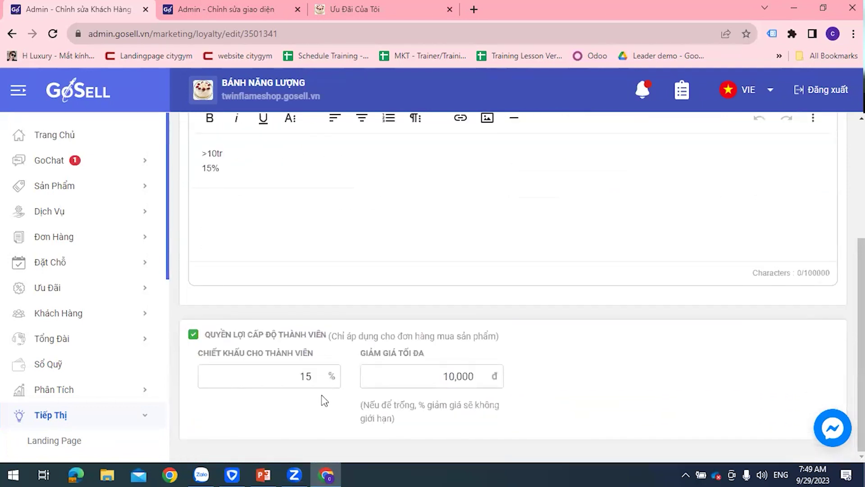
{"action": "left_click_drag", "start_coordinate": [297, 376], "coordinate": [314, 376]}
{"action": "left_click_drag", "start_coordinate": [442, 376], "coordinate": [474, 377]}
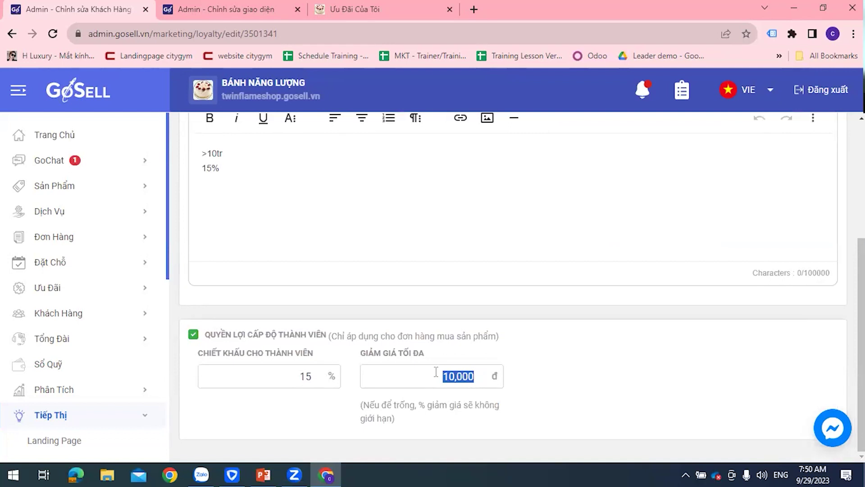
{"action": "left_click", "coordinate": [517, 360]}
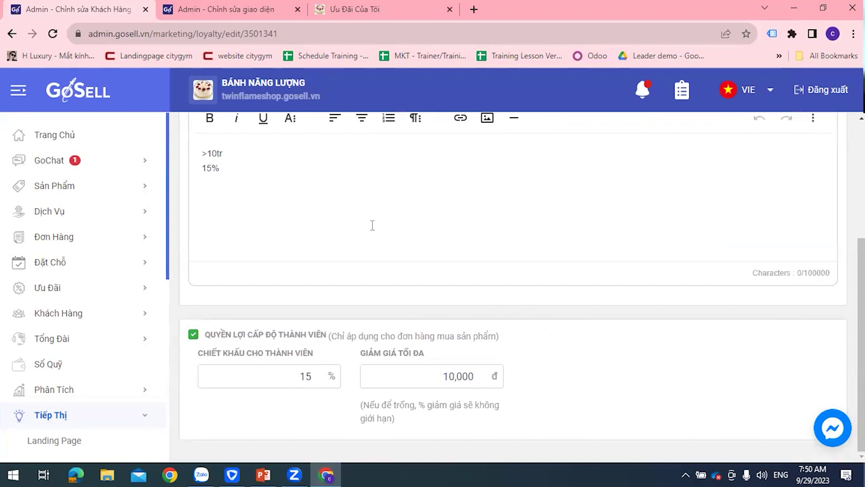
- Compare the HẠNG BẠC tier's name, automatic customer group and description with its member benefits
{"action": "scroll", "coordinate": [373, 226], "scroll_direction": "up", "scroll_amount": 3}
{"action": "left_click_drag", "start_coordinate": [297, 141], "coordinate": [199, 143]}
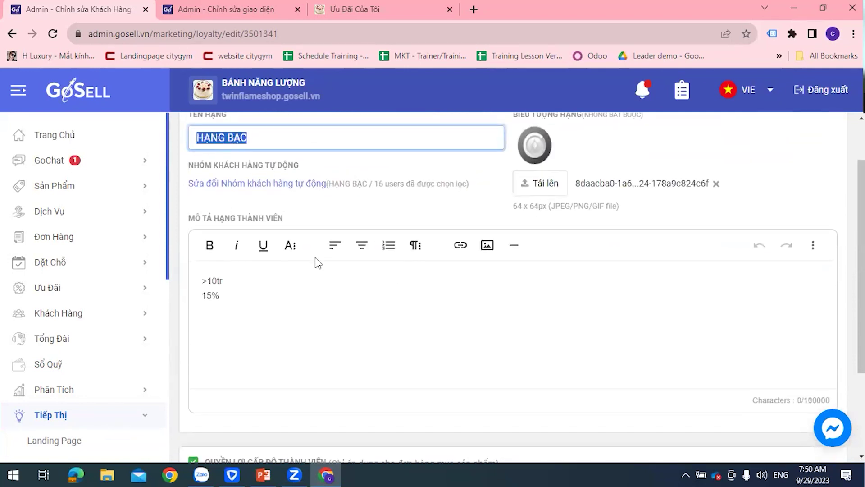
{"action": "scroll", "coordinate": [387, 324], "scroll_direction": "down", "scroll_amount": 3}
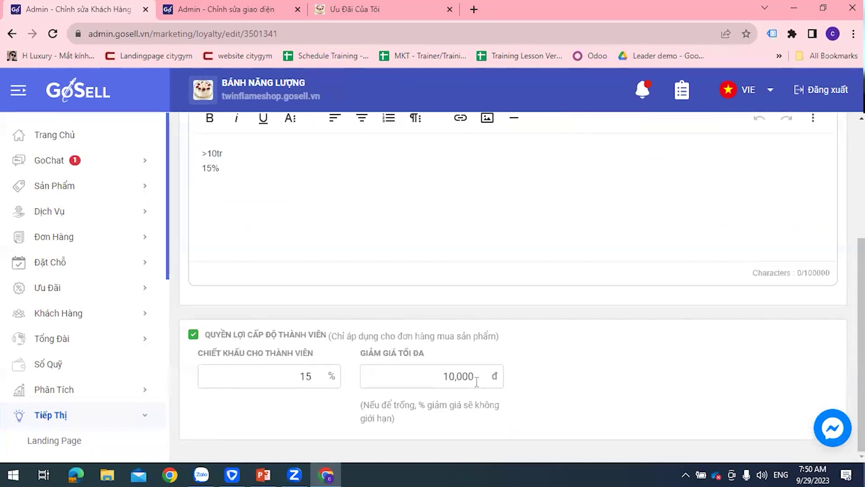
{"action": "scroll", "coordinate": [478, 379], "scroll_direction": "up", "scroll_amount": 3}
{"action": "scroll", "coordinate": [295, 242], "scroll_direction": "up", "scroll_amount": 2}
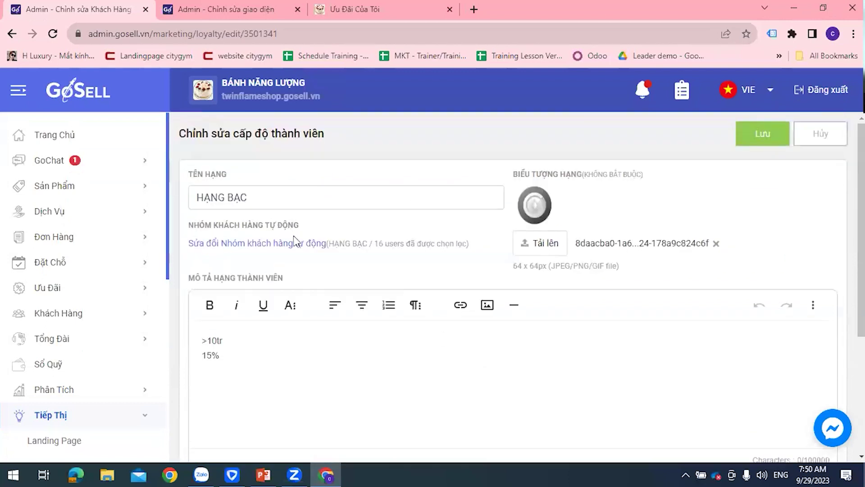
{"action": "scroll", "coordinate": [303, 286], "scroll_direction": "down", "scroll_amount": 4}
{"action": "scroll", "coordinate": [283, 225], "scroll_direction": "up", "scroll_amount": 4}
- Expand the first line of the HẠNG BẠC description to "khi kh phát sinh tổng số đơn trên >10tr ..."
{"action": "left_click", "coordinate": [209, 337]}
{"action": "left_click_drag", "start_coordinate": [202, 340], "coordinate": [225, 341]}
{"action": "left_click", "coordinate": [238, 360]}
{"action": "type", "text": "khi kh "}
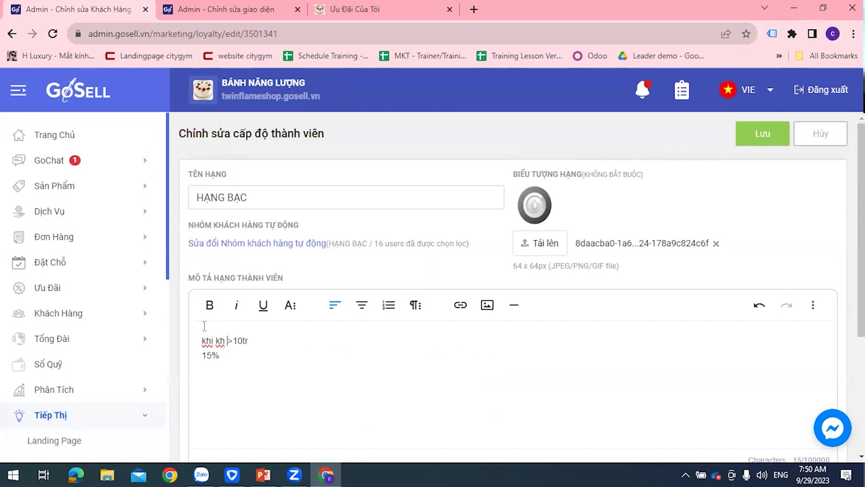
{"action": "type", "text": "phát "}
{"action": "type", "text": "sinh tôn"}
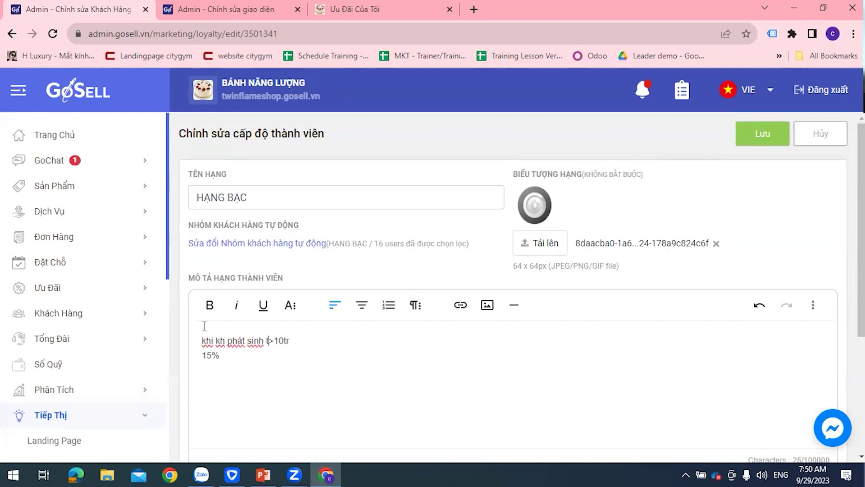
{"action": "type", "text": "g số đơn"}
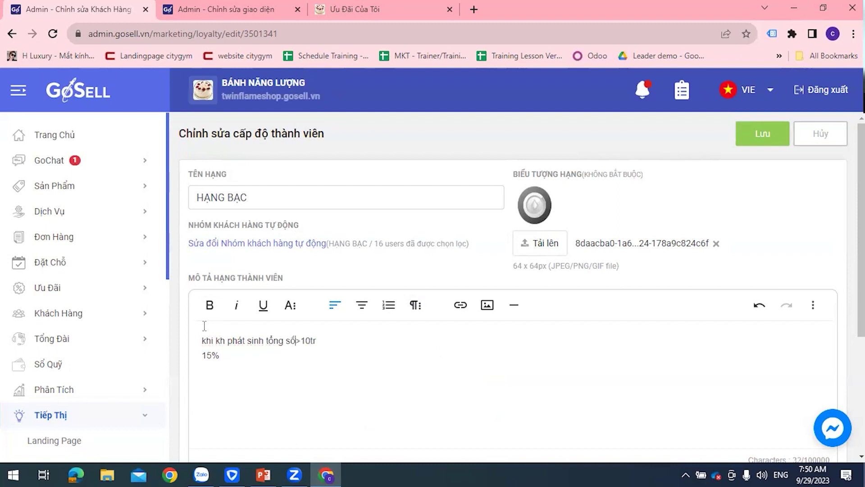
{"action": "type", "text": " trên"}
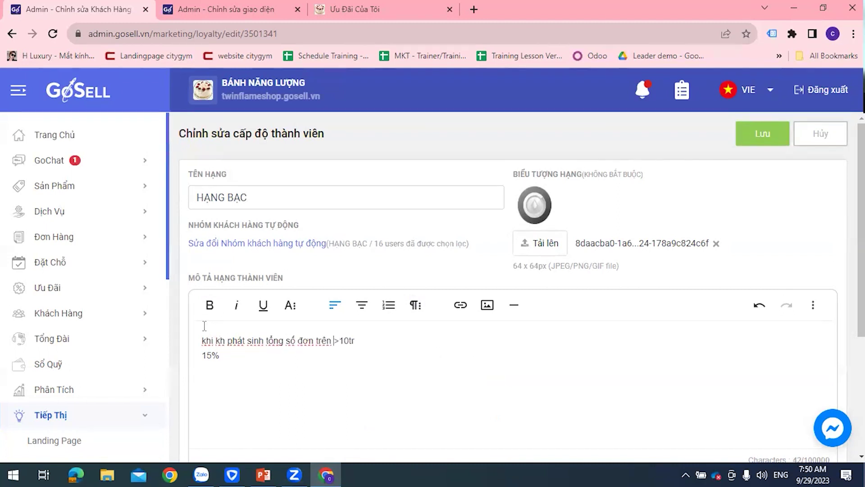
{"action": "left_click", "coordinate": [386, 345]}
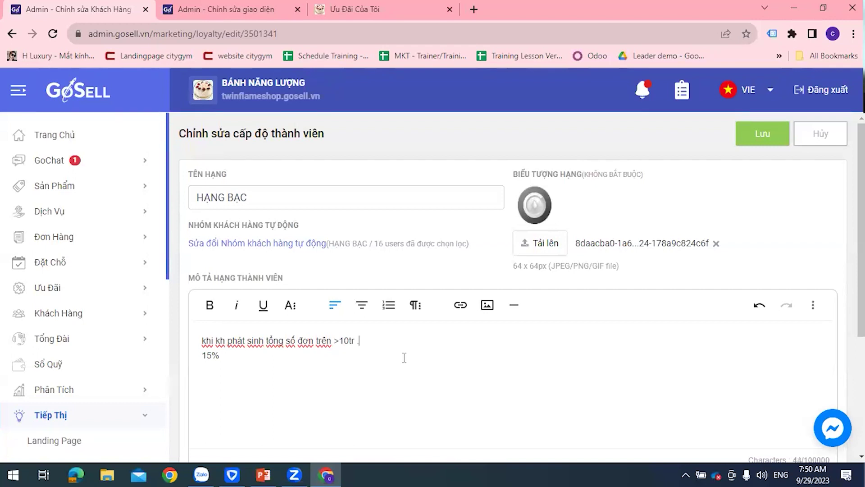
{"action": "double_click", "coordinate": [343, 342]}
{"action": "left_click", "coordinate": [272, 367]}
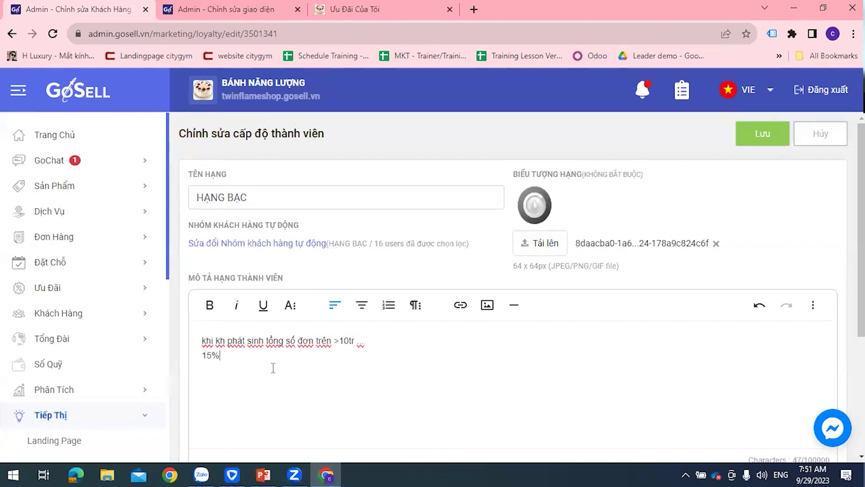
- Leave the tier form without saving and start a new customer group in Phân Nhóm named "Tổng đơn 10tr"
{"action": "left_click", "coordinate": [59, 315]}
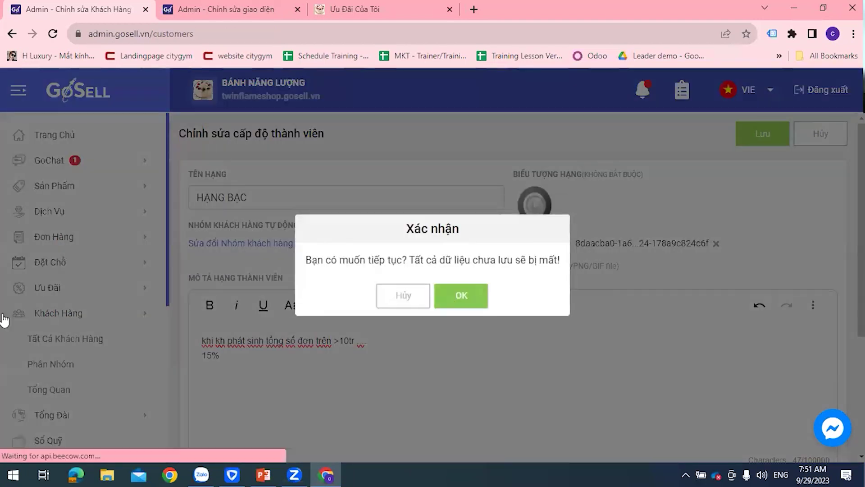
{"action": "key", "text": "Return"}
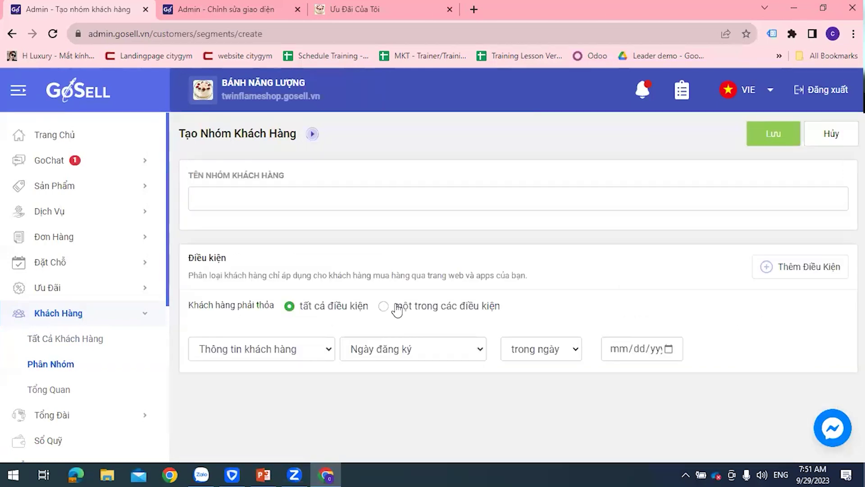
{"action": "left_click", "coordinate": [416, 204]}
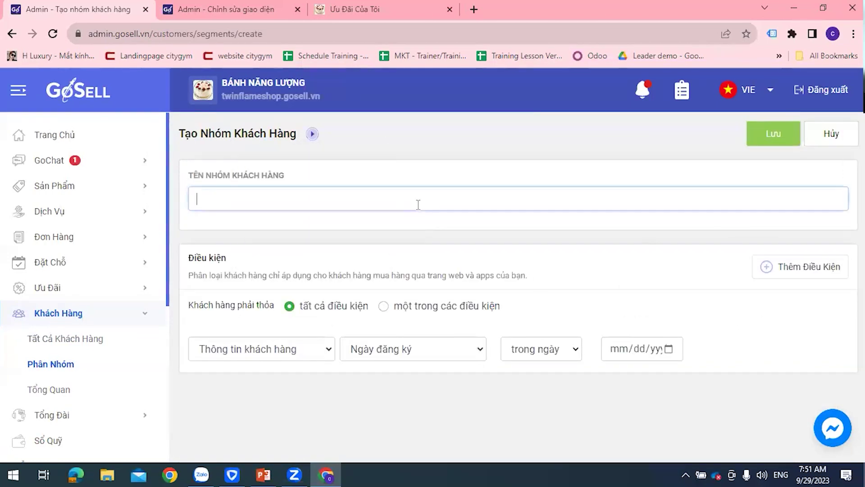
{"action": "type", "text": "Tông đơn 10tr"}
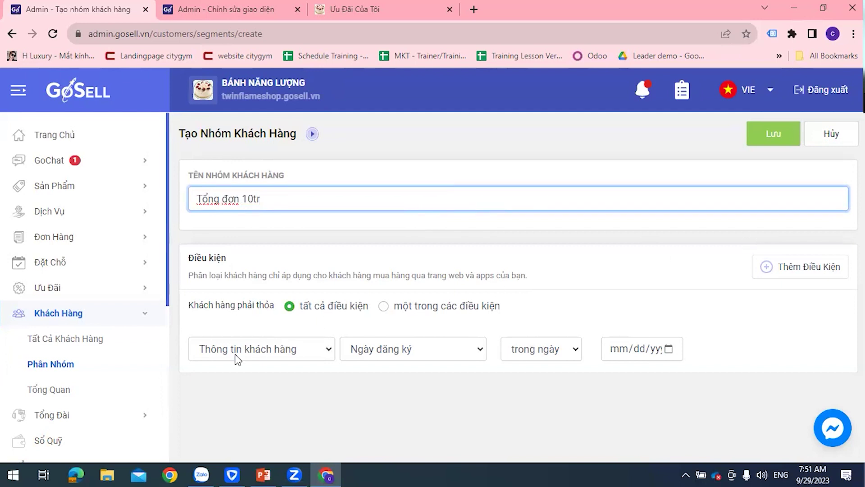
- Set the group's first condition to Thông tin đơn hàng, Tổng tiền hàng, bằng 10,000,000 đ
{"action": "left_click", "coordinate": [450, 356]}
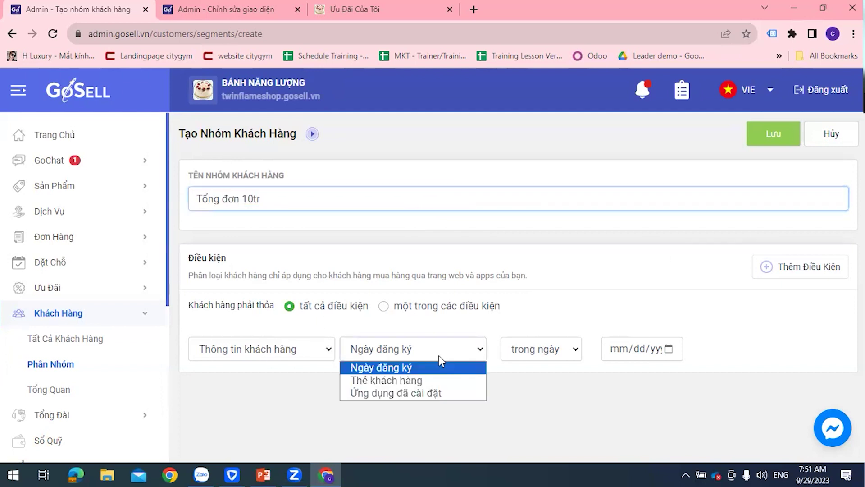
{"action": "left_click", "coordinate": [311, 350]}
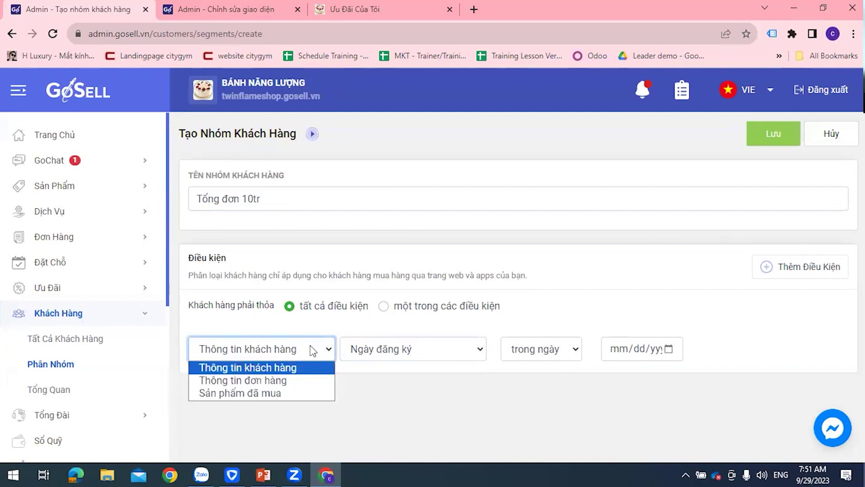
{"action": "left_click", "coordinate": [273, 382]}
{"action": "left_click", "coordinate": [461, 356]}
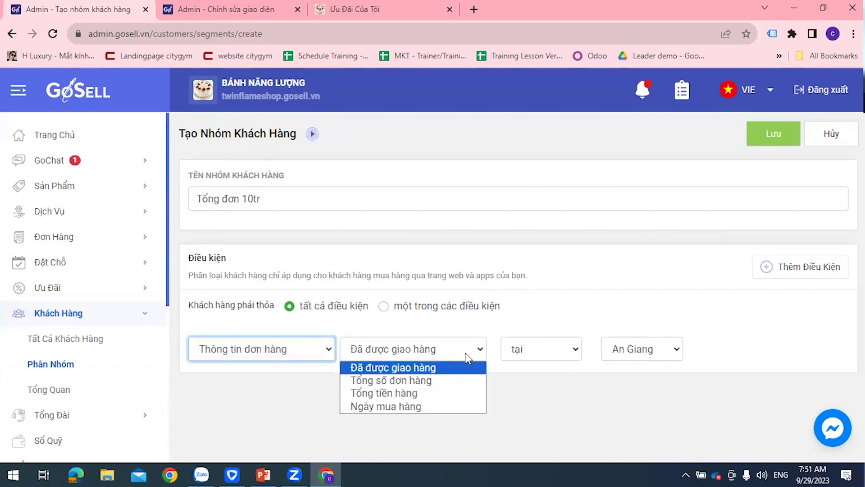
{"action": "left_click", "coordinate": [398, 395]}
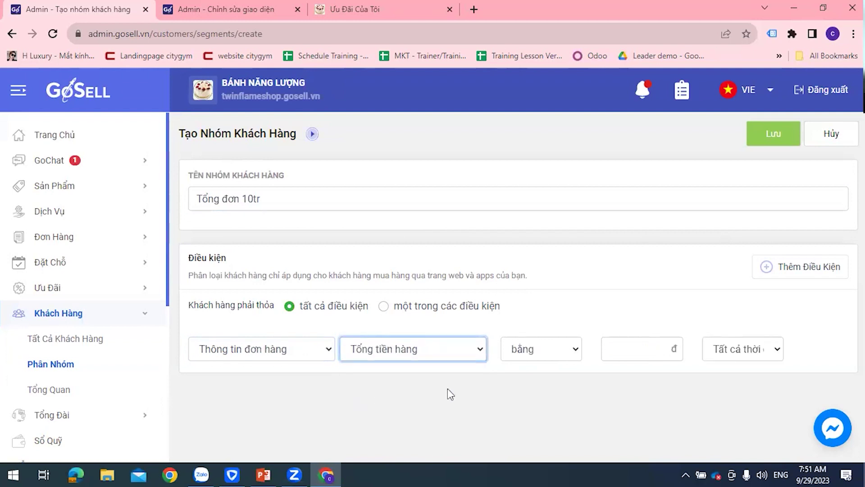
{"action": "left_click", "coordinate": [642, 356]}
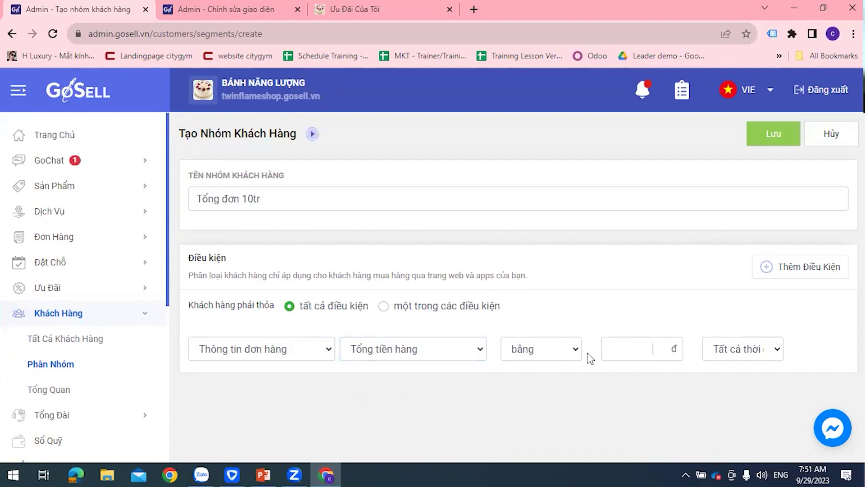
{"action": "type", "text": "1,000,000"}
- Add a second Thông tin đơn hàng condition with Tổng tiền hàng set to lớn hơn the 10tr threshold
{"action": "left_click", "coordinate": [784, 270]}
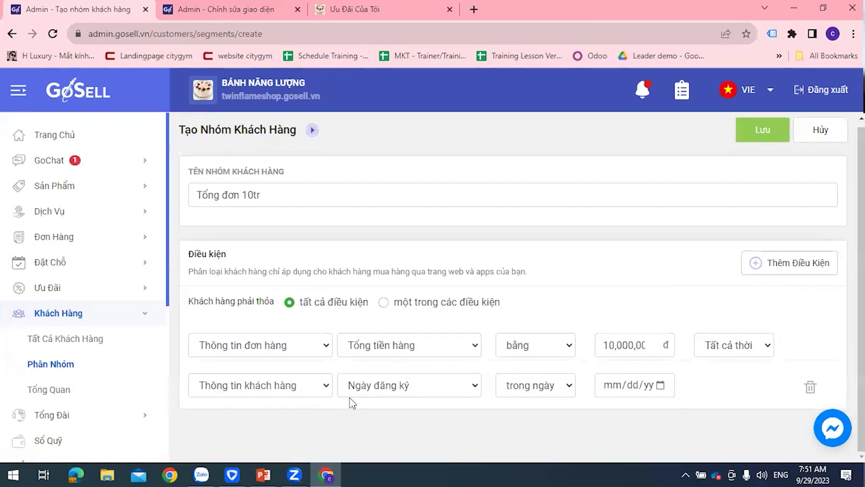
{"action": "left_click", "coordinate": [309, 390]}
{"action": "left_click", "coordinate": [293, 415]}
{"action": "left_click", "coordinate": [372, 391]}
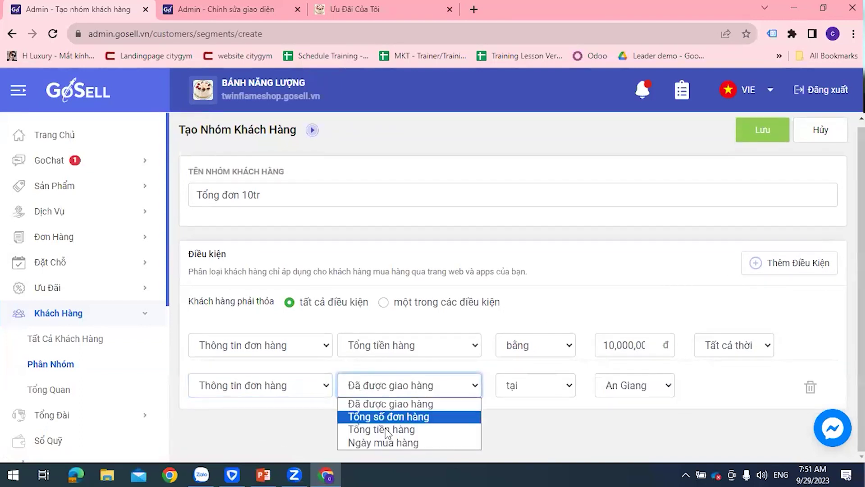
{"action": "left_click", "coordinate": [390, 430]}
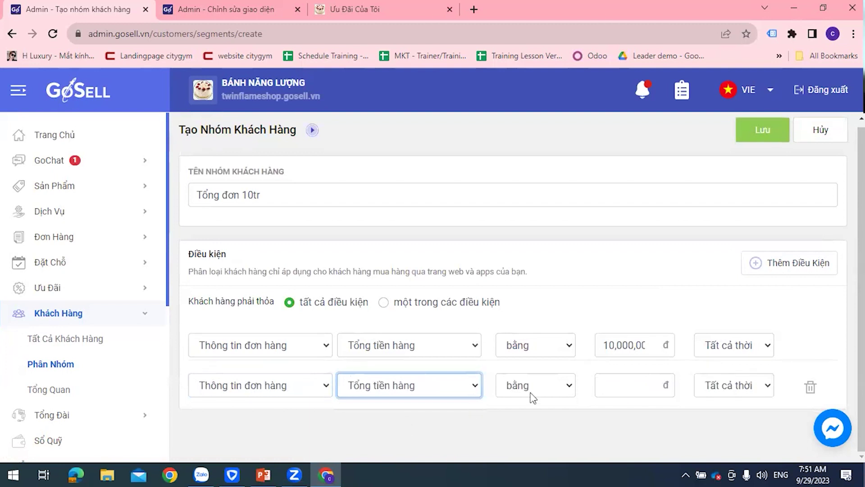
{"action": "left_click", "coordinate": [559, 388]}
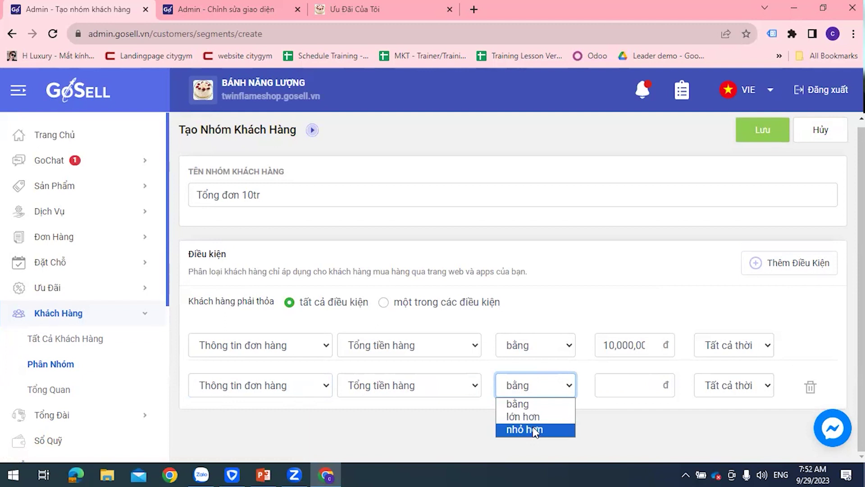
{"action": "left_click", "coordinate": [554, 416]}
{"action": "left_click", "coordinate": [628, 384]}
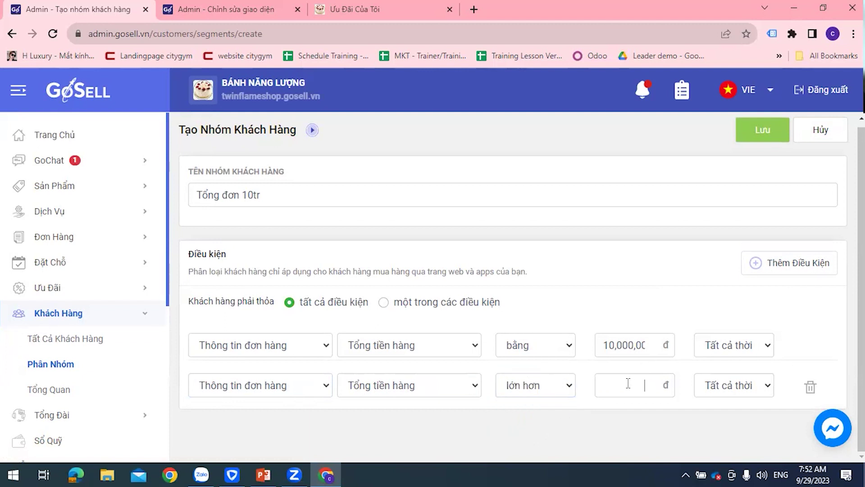
{"action": "type", "text": "1,000,000"}
- Require only một trong các điều kiện, save the "Tổng đơn 10tr" group and check its customer count
{"action": "left_click", "coordinate": [664, 418]}
{"action": "left_click", "coordinate": [387, 306]}
{"action": "left_click", "coordinate": [761, 134]}
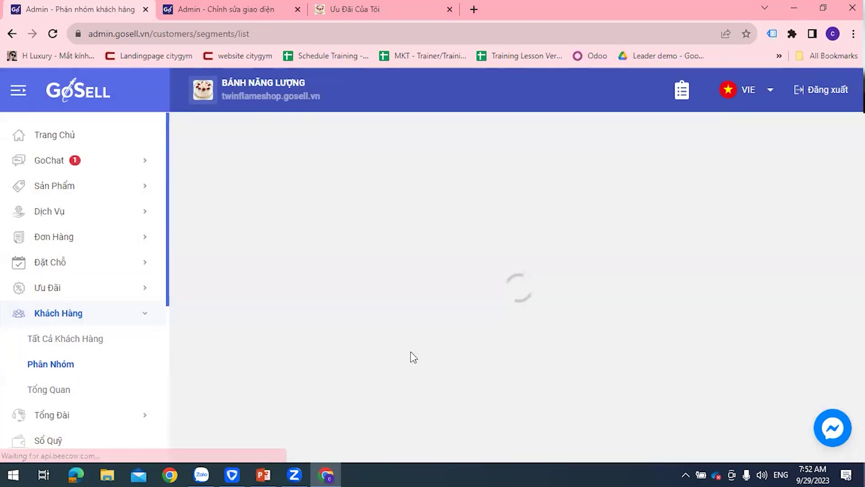
{"action": "left_click_drag", "start_coordinate": [621, 249], "coordinate": [642, 251]}
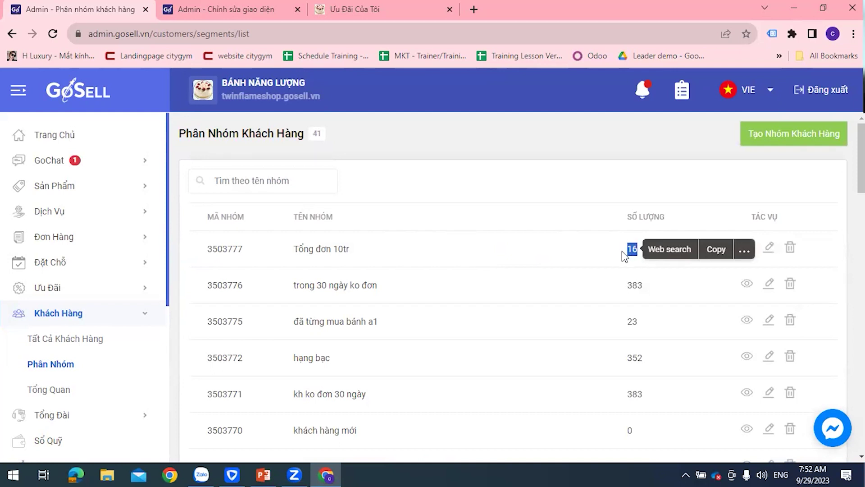
{"action": "left_click", "coordinate": [467, 255]}
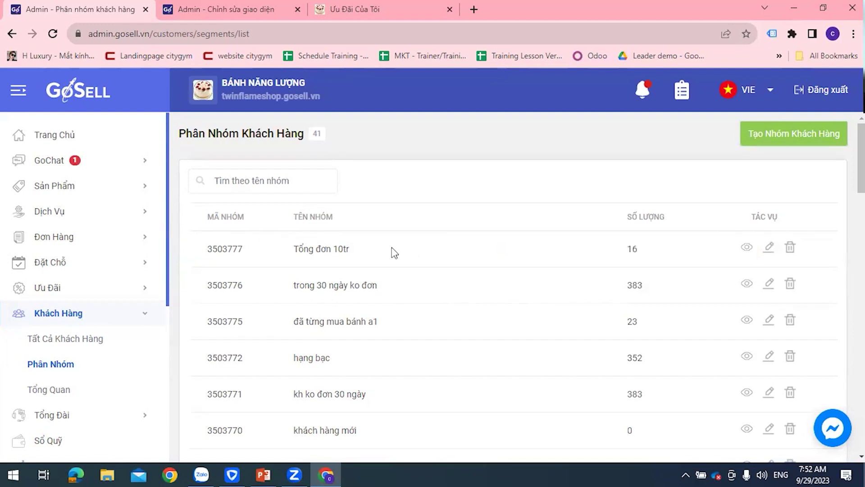
- Start another customer group named "Hạng vàng 20tr"
{"action": "left_click", "coordinate": [803, 136]}
{"action": "left_click", "coordinate": [256, 203]}
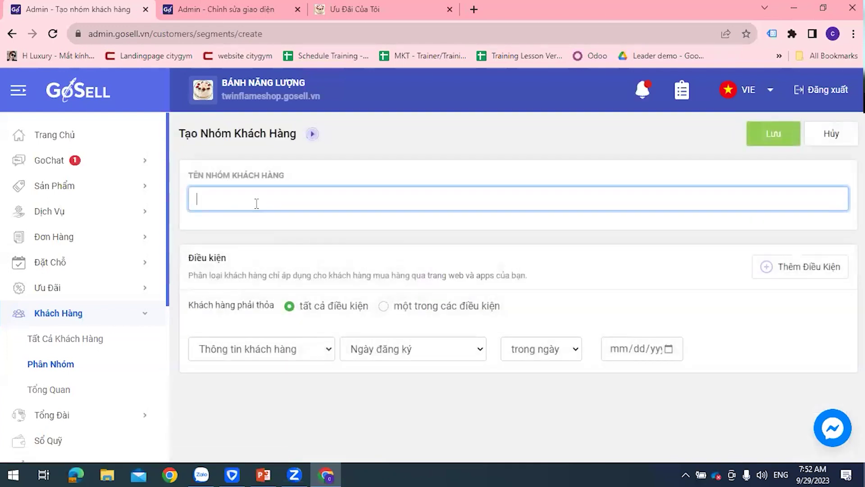
{"action": "type", "text": "Hang vàng "}
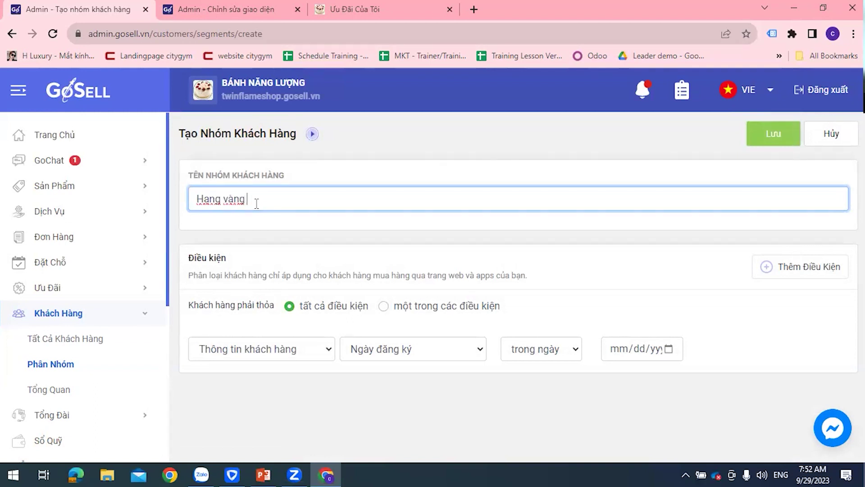
{"action": "type", "text": "20tr"}
- Set the Hạng vàng 20tr group's first condition to Thông tin đơn hàng, Tổng tiền hàng, bằng 20,000,000 đ
{"action": "left_click", "coordinate": [301, 352]}
{"action": "left_click", "coordinate": [311, 379]}
{"action": "left_click", "coordinate": [383, 349]}
{"action": "left_click", "coordinate": [379, 393]}
{"action": "left_click", "coordinate": [613, 349]}
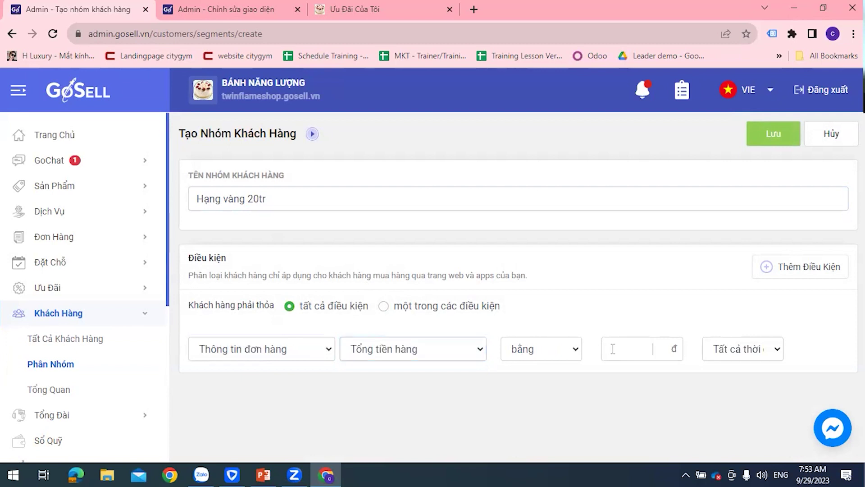
{"action": "type", "text": "2000000"}
{"action": "type", "text": "0,000,000"}
- Add a second Thông tin đơn hàng condition, Tổng tiền hàng lớn hơn 20,000,000 đ, and save the Hạng vàng 20tr group
{"action": "left_click", "coordinate": [778, 266]}
{"action": "left_click", "coordinate": [290, 389]}
{"action": "left_click", "coordinate": [253, 419]}
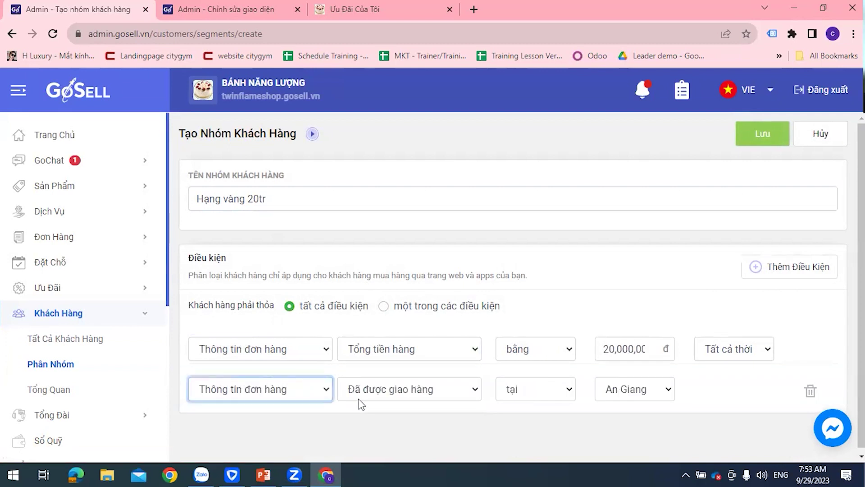
{"action": "left_click", "coordinate": [366, 390]}
{"action": "left_click", "coordinate": [374, 432]}
{"action": "left_click", "coordinate": [524, 390]}
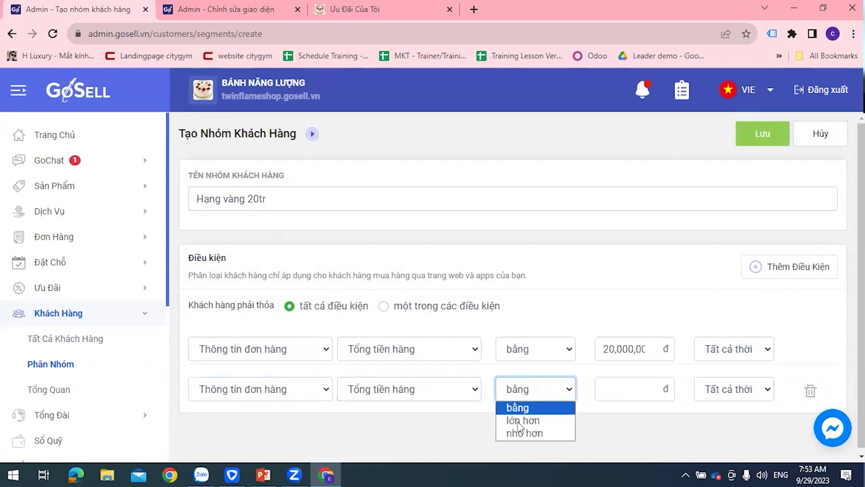
{"action": "left_click", "coordinate": [540, 420]}
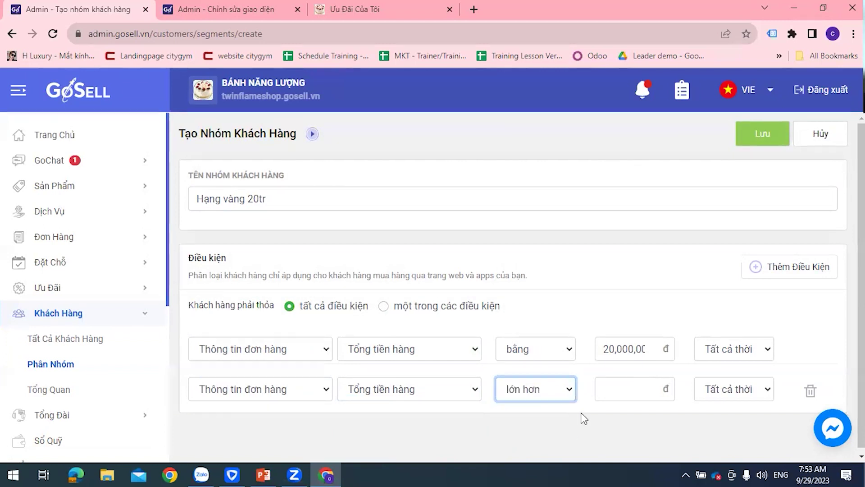
{"action": "left_click", "coordinate": [631, 391]}
{"action": "type", "text": "2,000,000"}
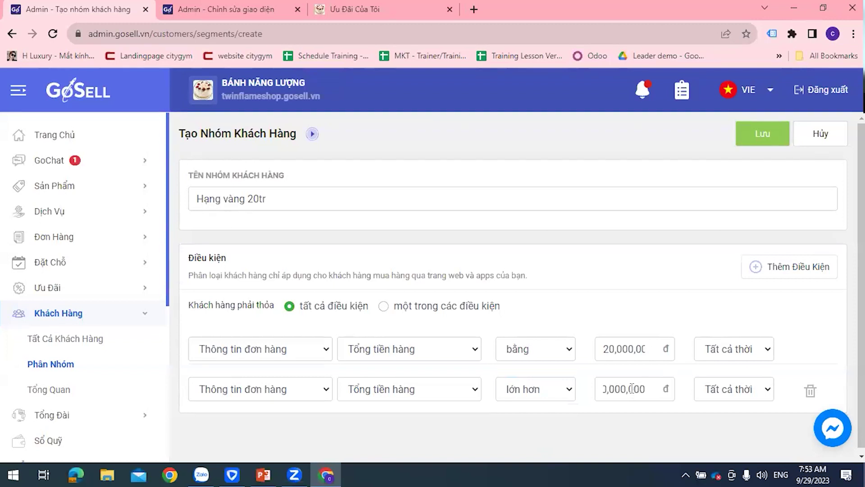
{"action": "left_click", "coordinate": [800, 340]}
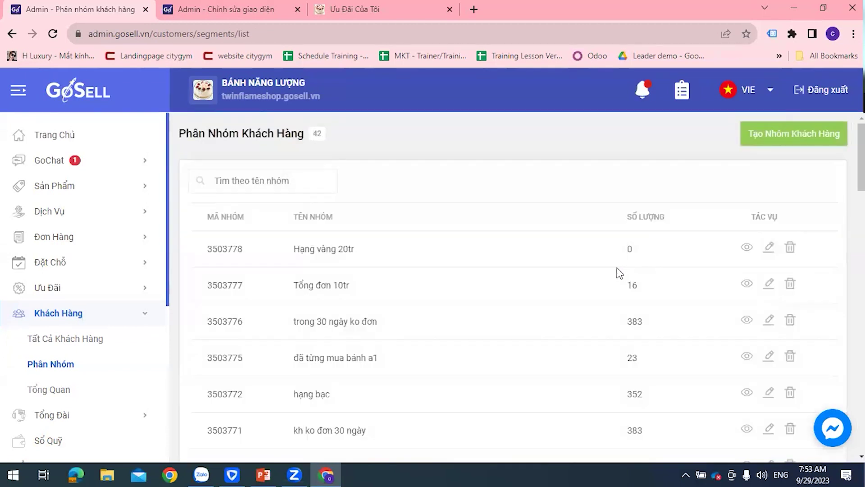
- Compare the customer counts of the Hạng vàng 20tr and Tổng đơn 10tr groups in the segment list
{"action": "left_click_drag", "start_coordinate": [293, 250], "coordinate": [376, 253]}
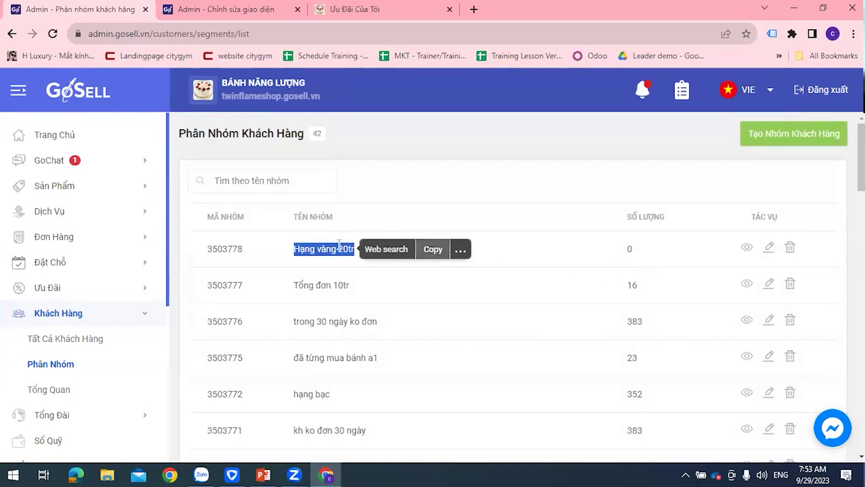
{"action": "left_click", "coordinate": [624, 251]}
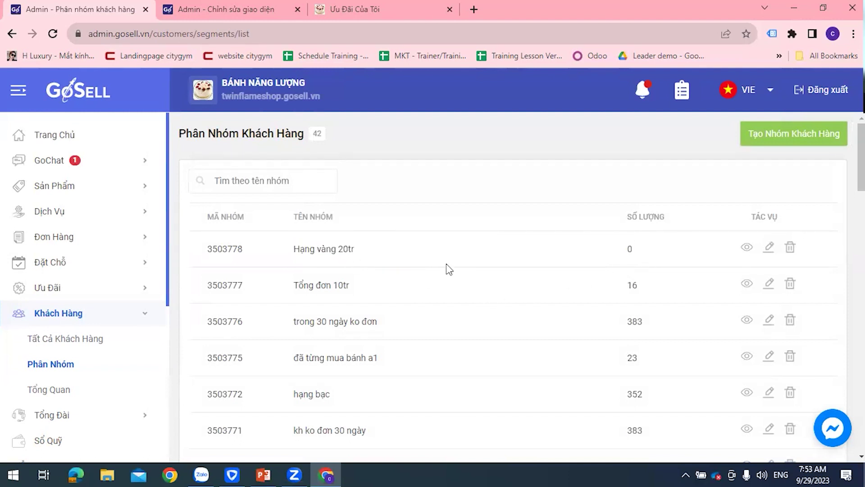
{"action": "double_click", "coordinate": [630, 251]}
{"action": "double_click", "coordinate": [629, 285]}
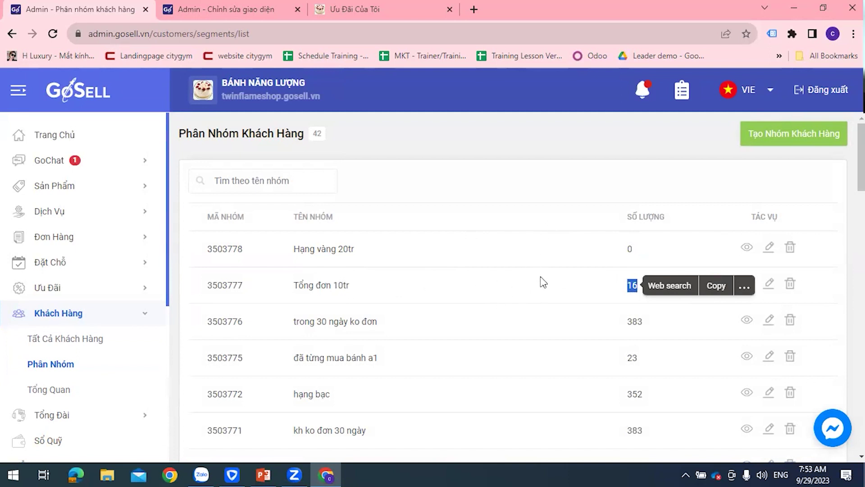
{"action": "double_click", "coordinate": [343, 251]}
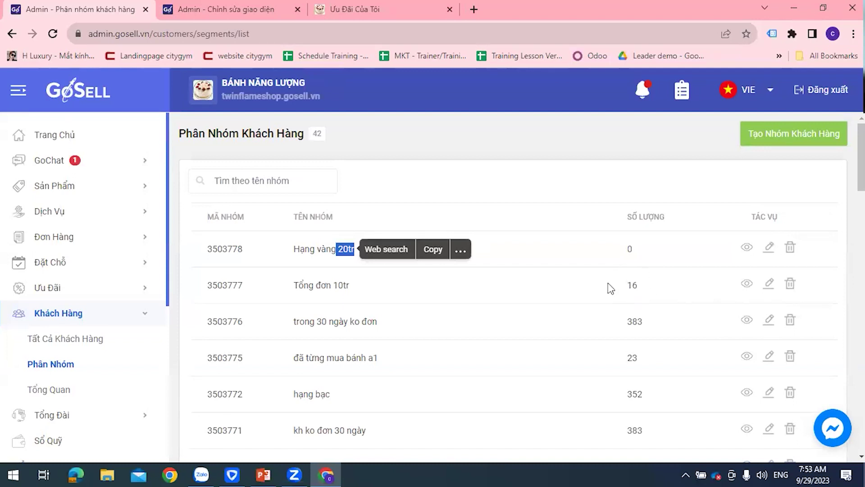
{"action": "left_click", "coordinate": [580, 200]}
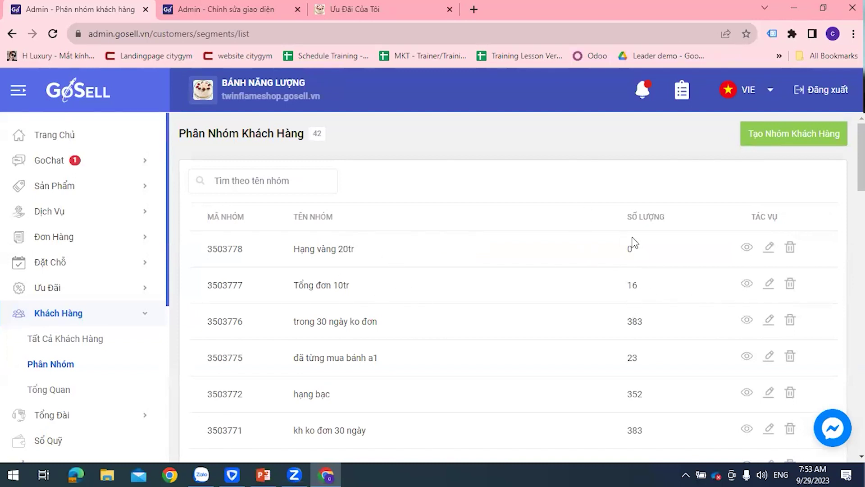
{"action": "double_click", "coordinate": [338, 248]}
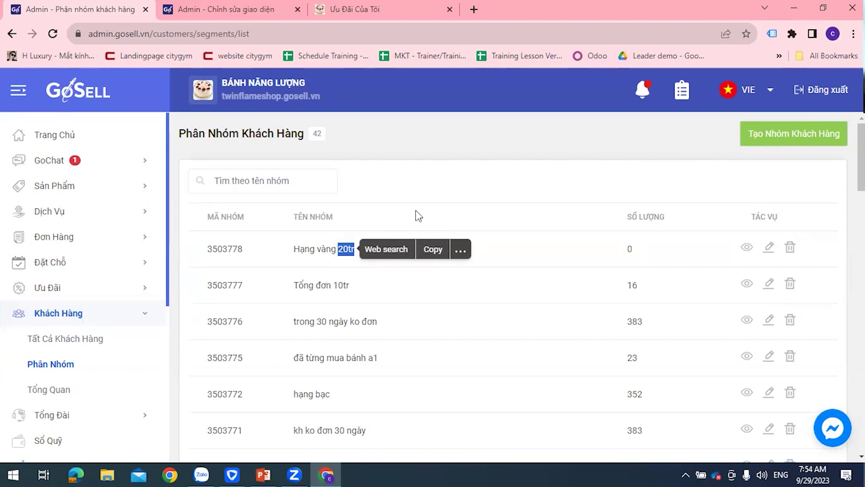
{"action": "left_click", "coordinate": [413, 194]}
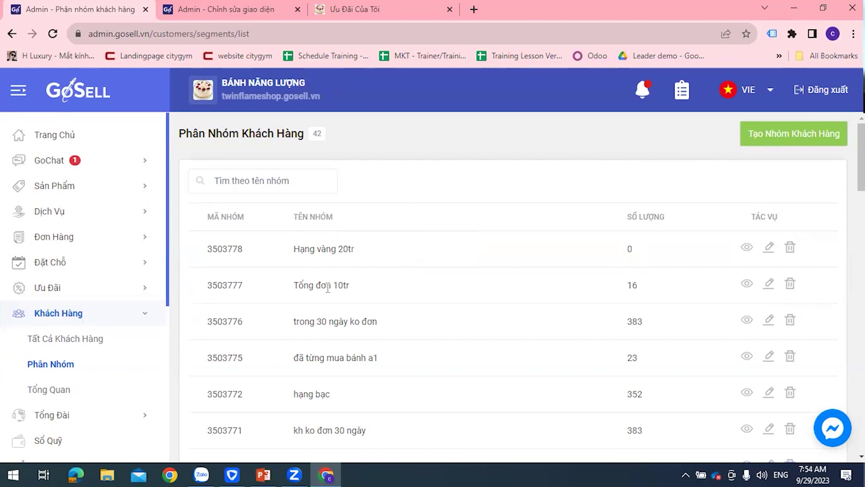
- Switch to PowerPoint to review the customer appreciation strategy diagram, and return to the GoSell admin in Chrome
{"action": "left_click", "coordinate": [263, 474]}
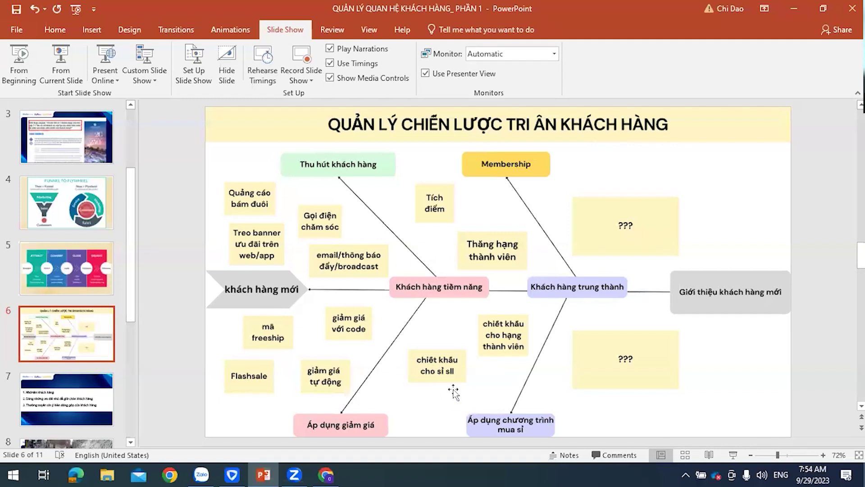
{"action": "left_click", "coordinate": [794, 8]}
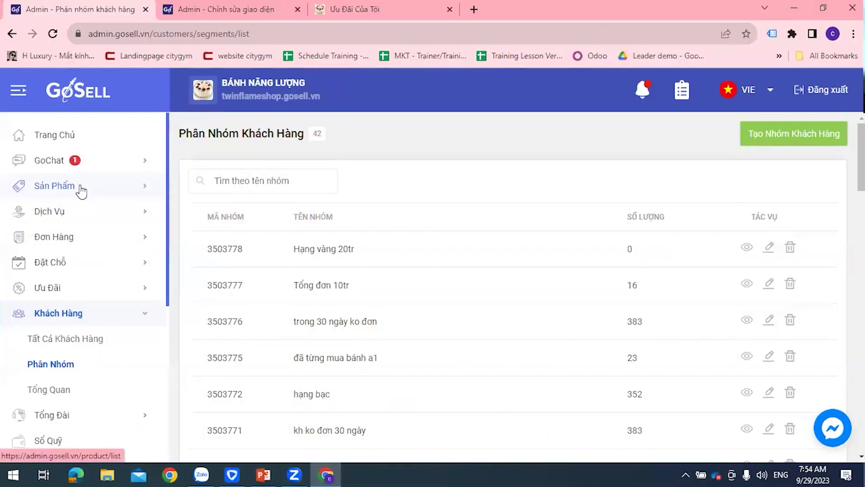
- Open the BÁNH MÌ BAGUETTE PHÁP product for editing from the list of all products
{"action": "left_click", "coordinate": [81, 191]}
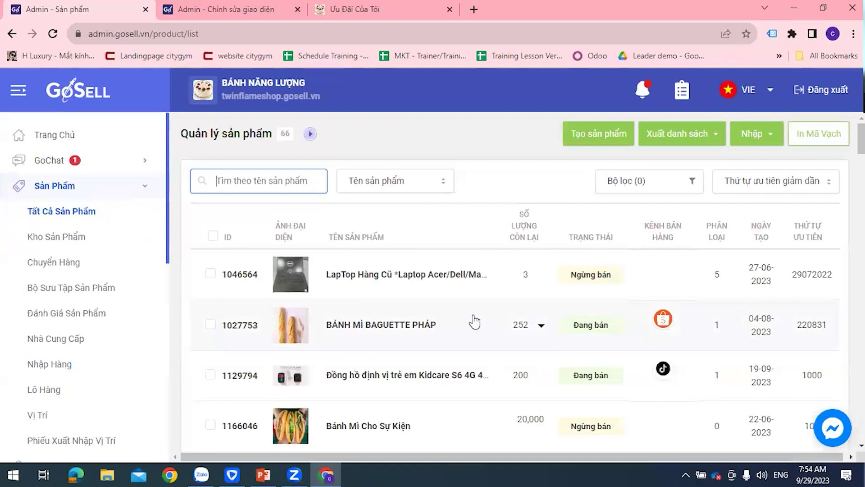
{"action": "scroll", "coordinate": [380, 265], "scroll_direction": "down", "scroll_amount": 1}
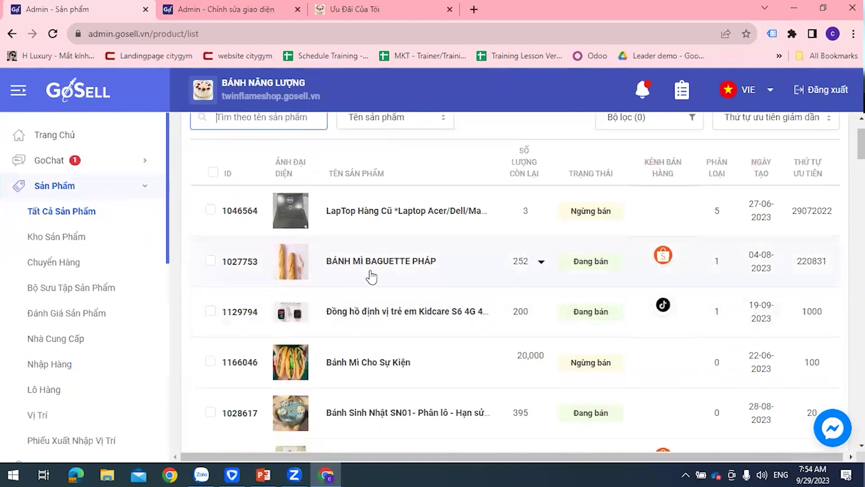
{"action": "left_click", "coordinate": [388, 266]}
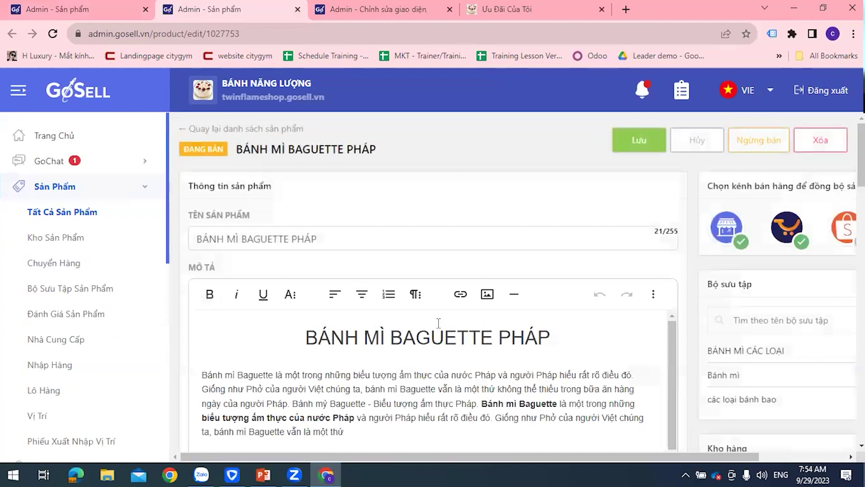
- Open the wholesale price setup for the BÁNH MÌ BAGUETTE PHÁP product
{"action": "scroll", "coordinate": [438, 323], "scroll_direction": "down", "scroll_amount": 4}
{"action": "scroll", "coordinate": [729, 310], "scroll_direction": "down", "scroll_amount": 10}
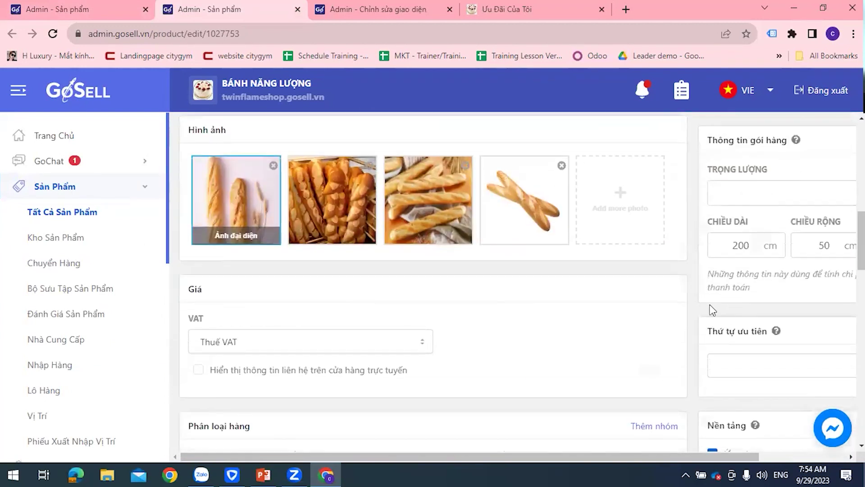
{"action": "scroll", "coordinate": [711, 309], "scroll_direction": "down", "scroll_amount": 1}
{"action": "scroll", "coordinate": [643, 277], "scroll_direction": "down", "scroll_amount": 3}
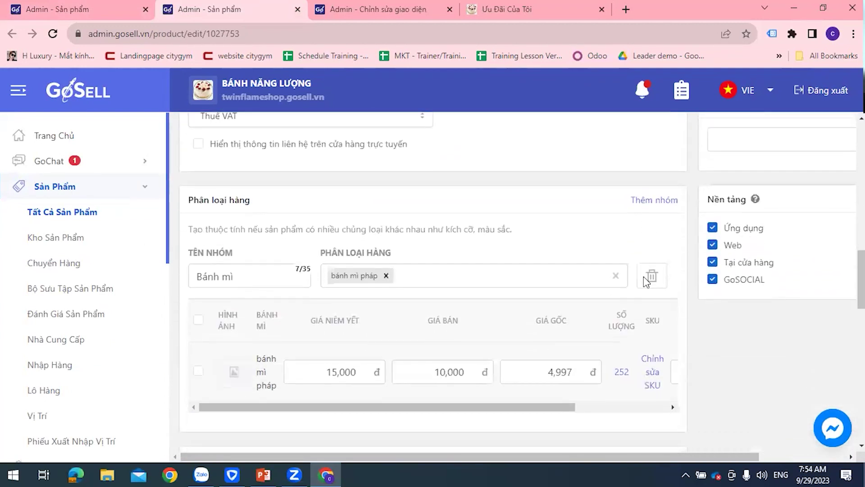
{"action": "scroll", "coordinate": [643, 276], "scroll_direction": "down", "scroll_amount": 8}
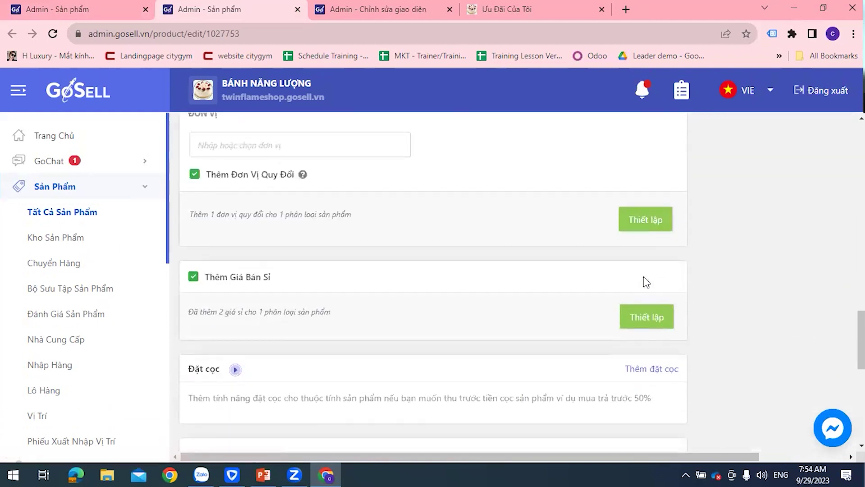
{"action": "scroll", "coordinate": [644, 276], "scroll_direction": "down", "scroll_amount": 1}
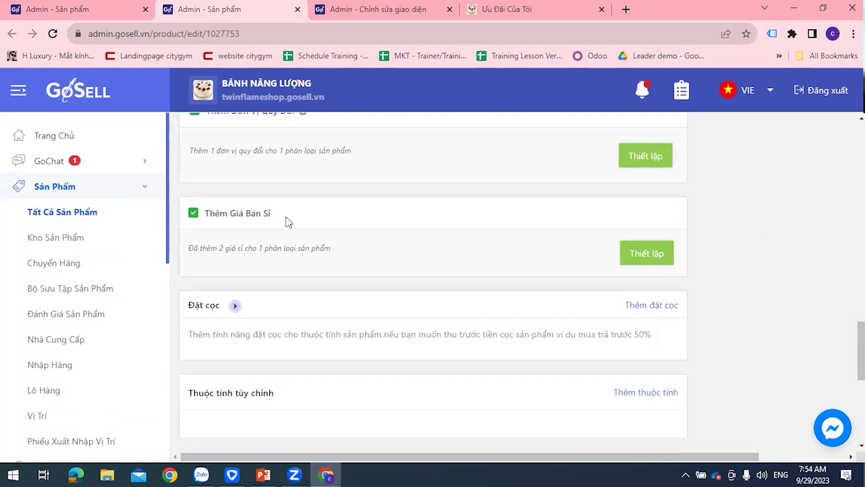
{"action": "left_click", "coordinate": [647, 252]}
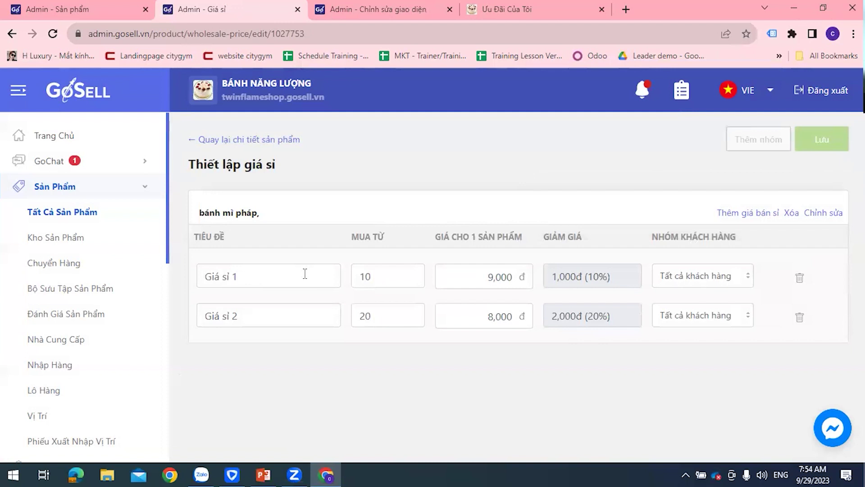
- Examine the minimum quantity, price per product, discount and customer group of the Giá sỉ 1 wholesale tier
{"action": "left_click_drag", "start_coordinate": [393, 275], "coordinate": [360, 276]}
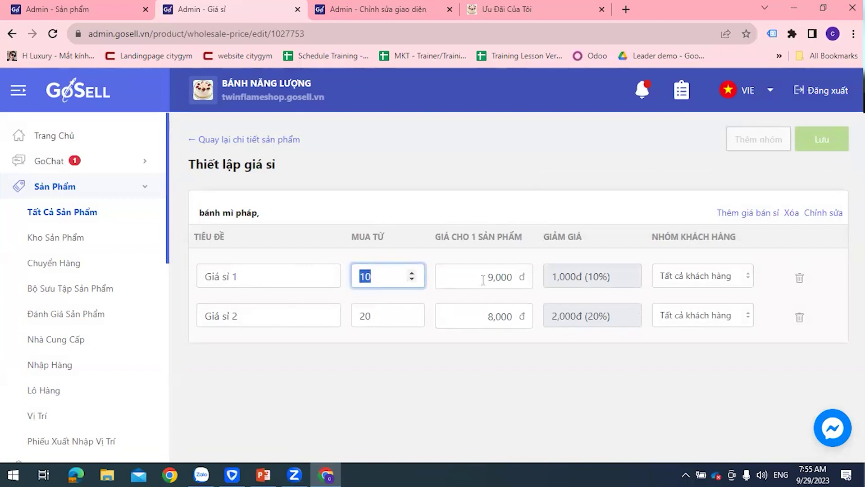
{"action": "left_click_drag", "start_coordinate": [485, 276], "coordinate": [516, 277]}
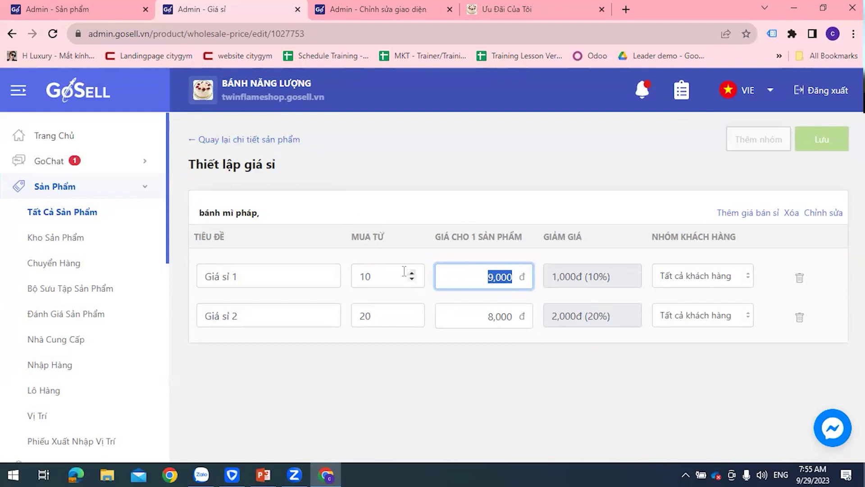
{"action": "left_click", "coordinate": [484, 283]}
{"action": "double_click", "coordinate": [489, 275]}
{"action": "double_click", "coordinate": [595, 275]}
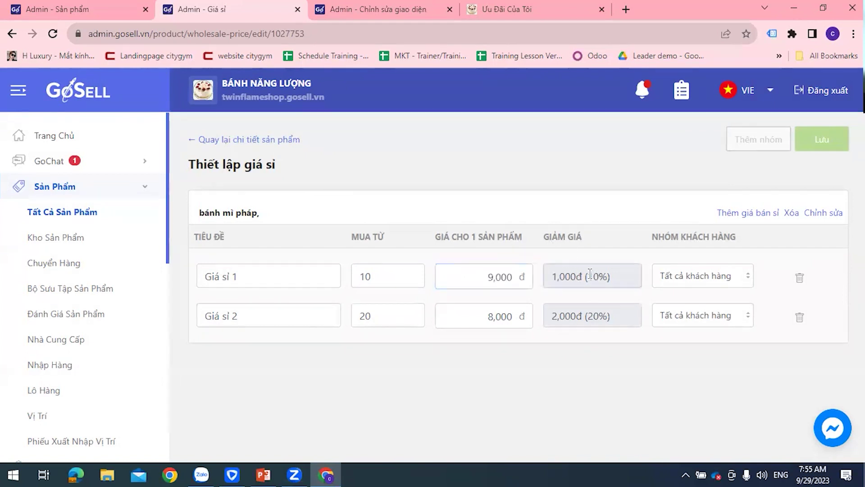
{"action": "double_click", "coordinate": [508, 279]}
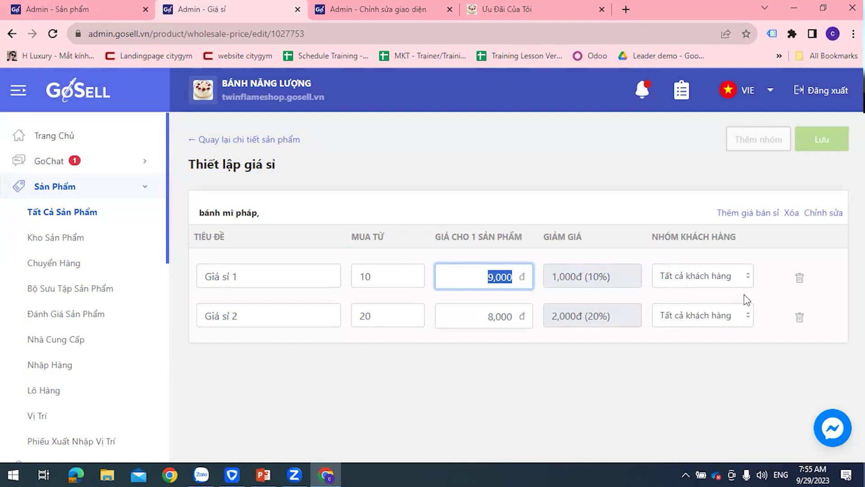
{"action": "left_click", "coordinate": [665, 370]}
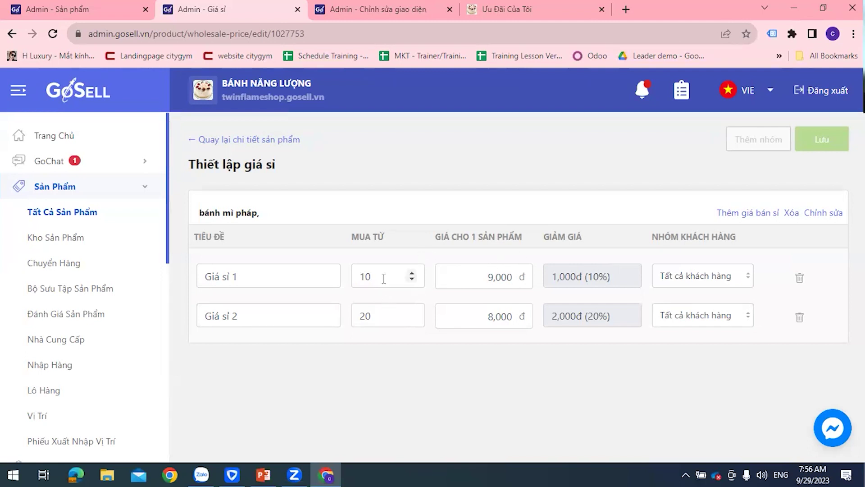
{"action": "left_click_drag", "start_coordinate": [382, 278], "coordinate": [356, 275]}
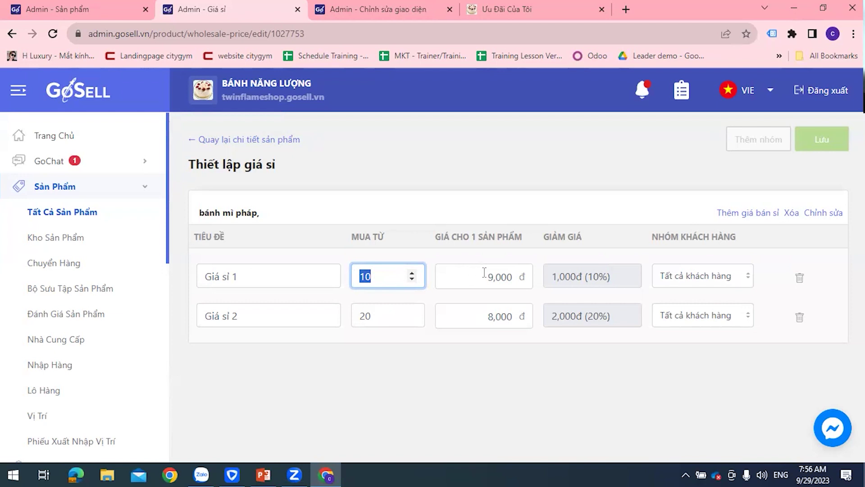
{"action": "left_click_drag", "start_coordinate": [484, 272], "coordinate": [520, 284]}
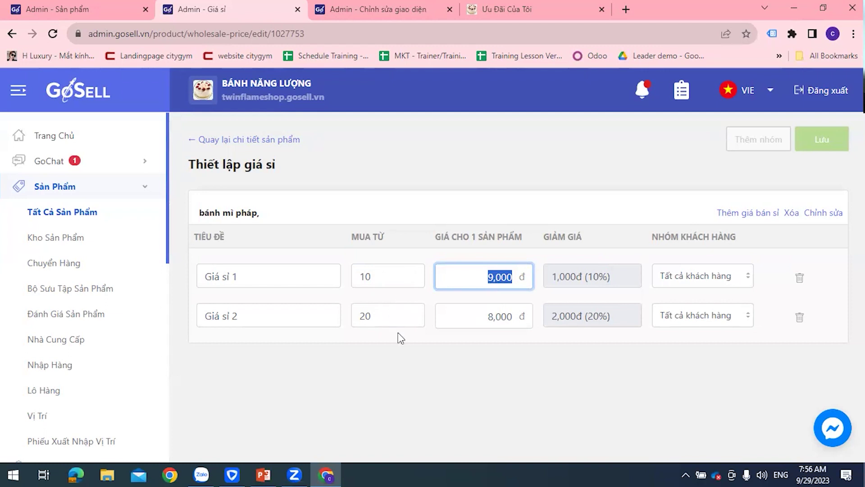
{"action": "left_click", "coordinate": [405, 275]}
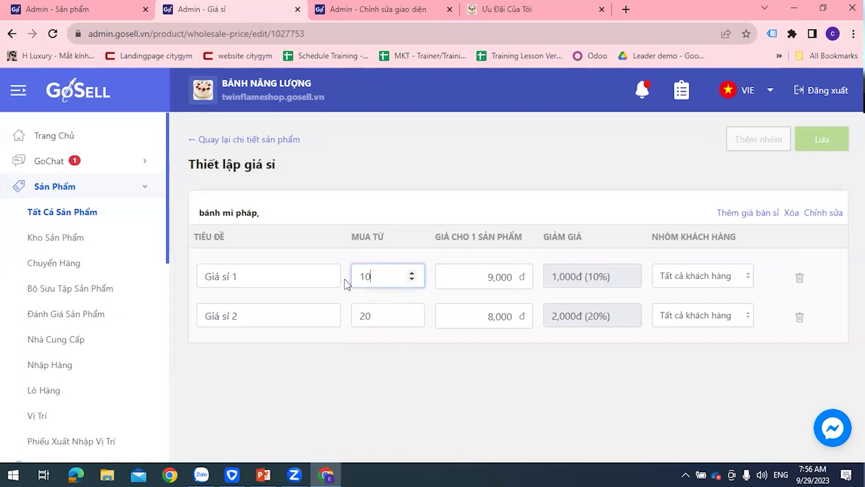
{"action": "left_click", "coordinate": [394, 391]}
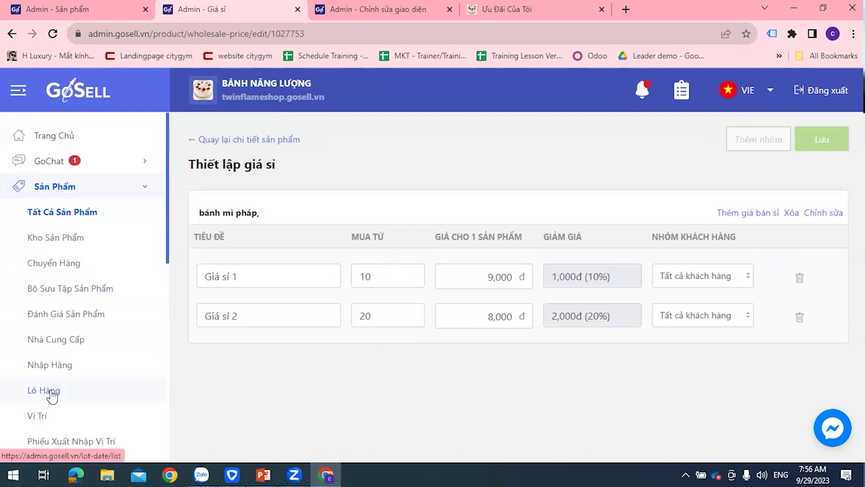
- Examine the title, minimum quantity, price per product and discount amount of the Giá sỉ 2 wholesale tier
{"action": "triple_click", "coordinate": [238, 315]}
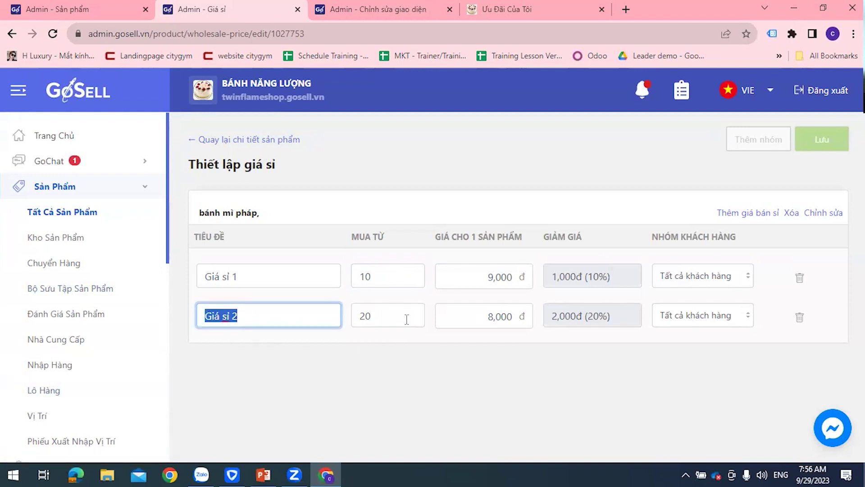
{"action": "left_click", "coordinate": [384, 313]}
{"action": "double_click", "coordinate": [383, 314]}
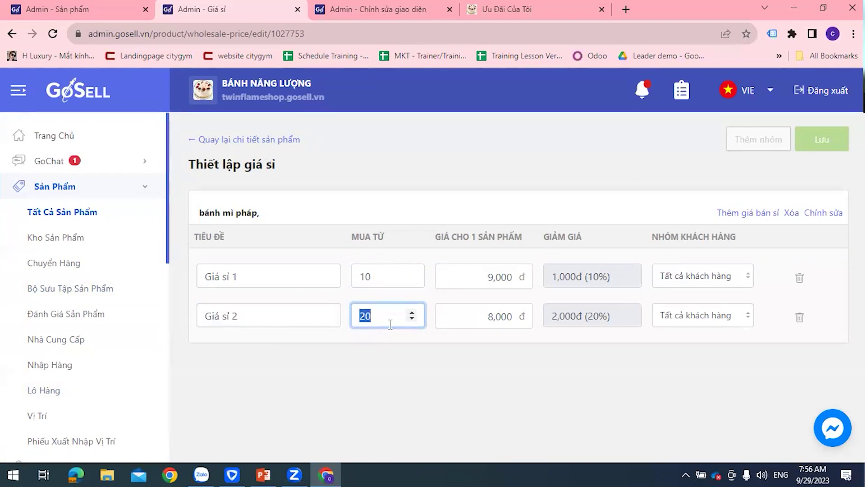
{"action": "left_click", "coordinate": [502, 321]}
{"action": "double_click", "coordinate": [498, 321]}
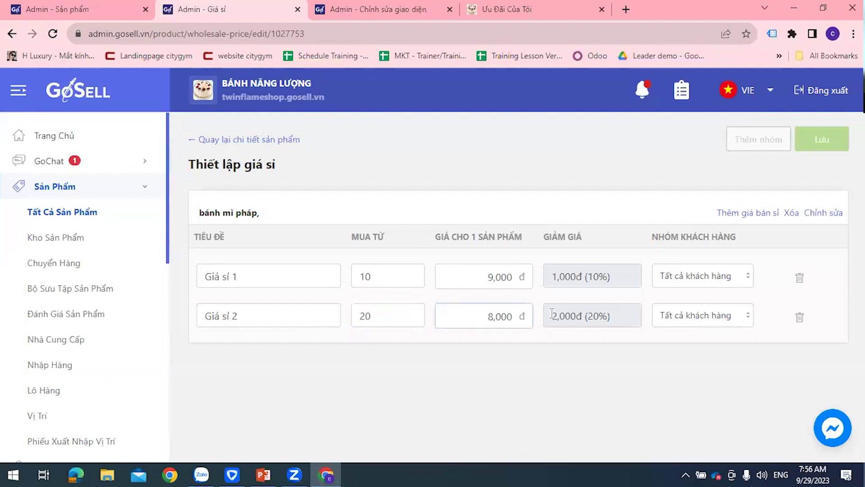
{"action": "double_click", "coordinate": [581, 319]}
{"action": "left_click_drag", "start_coordinate": [582, 319], "coordinate": [548, 318]}
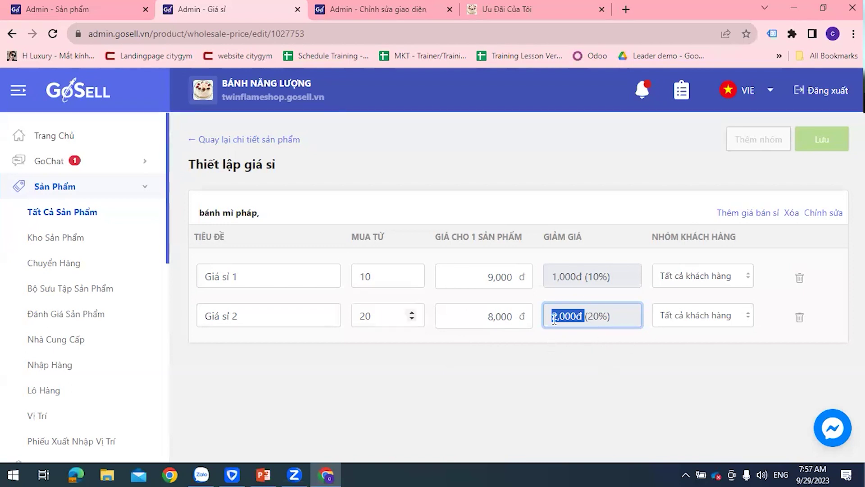
- Try adding two more wholesale prices for bánh mì pháp, and return to the product details without saving them
{"action": "left_click", "coordinate": [764, 217]}
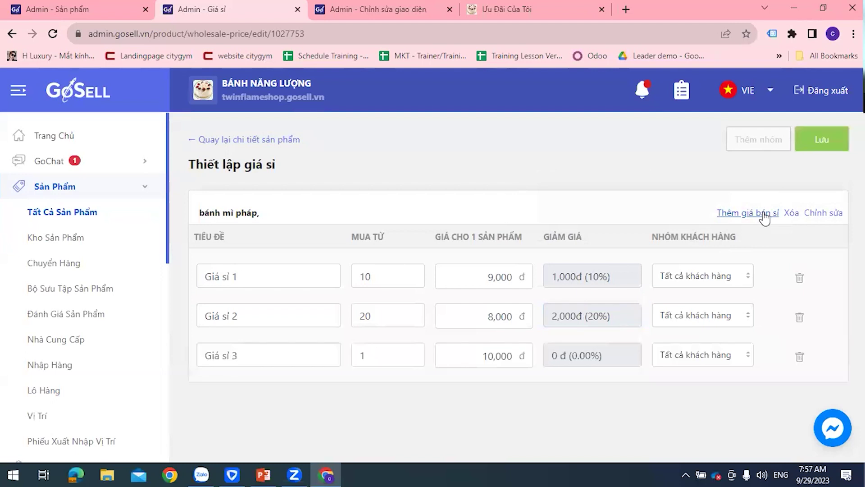
{"action": "left_click", "coordinate": [764, 217]}
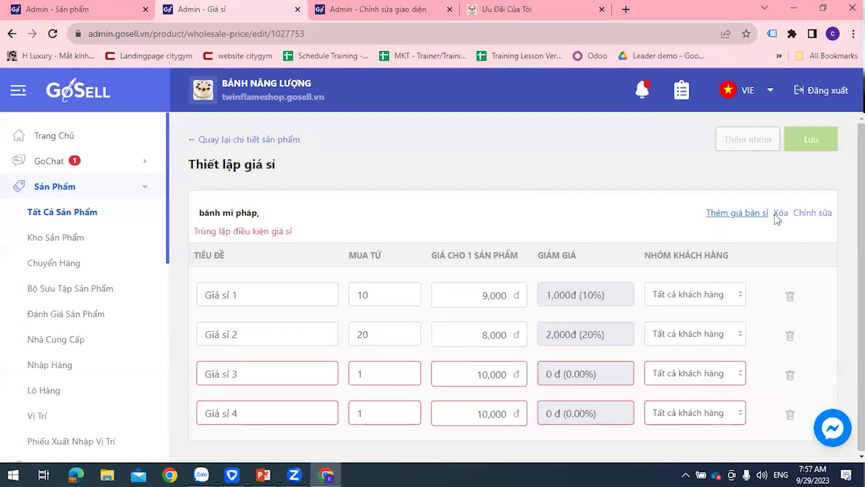
{"action": "left_click", "coordinate": [782, 218]}
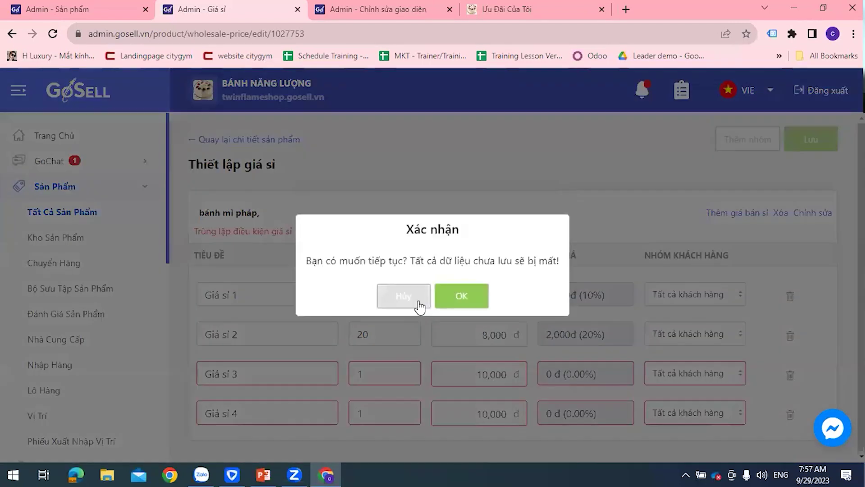
{"action": "left_click", "coordinate": [407, 296]}
{"action": "left_click", "coordinate": [199, 142]}
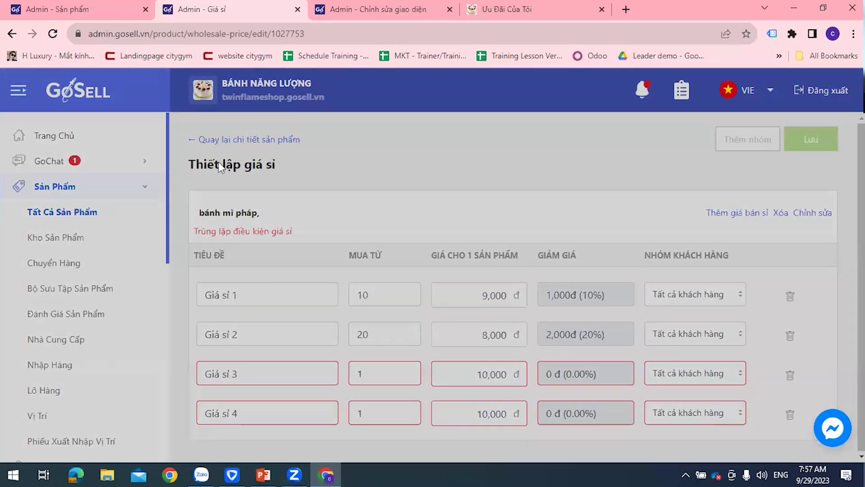
{"action": "left_click", "coordinate": [469, 297]}
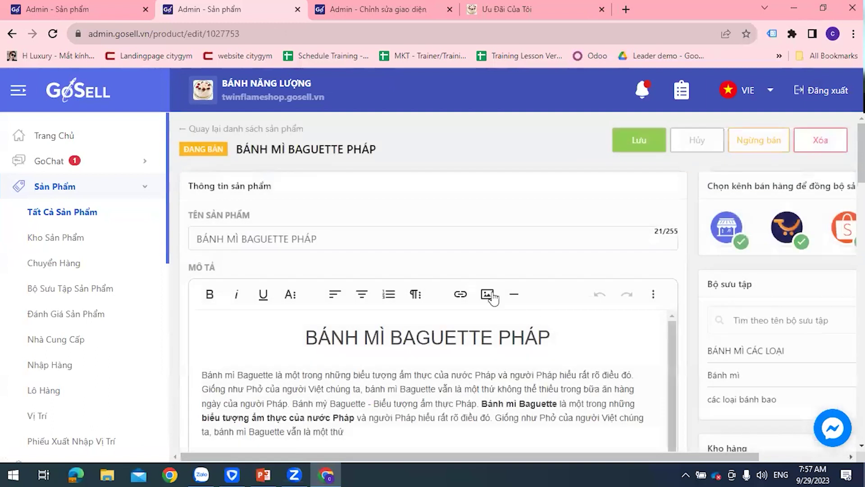
- Switch to PowerPoint and present slide 7 with the three customer retention tips, ending the slide show after reading it
{"action": "left_click", "coordinate": [262, 473]}
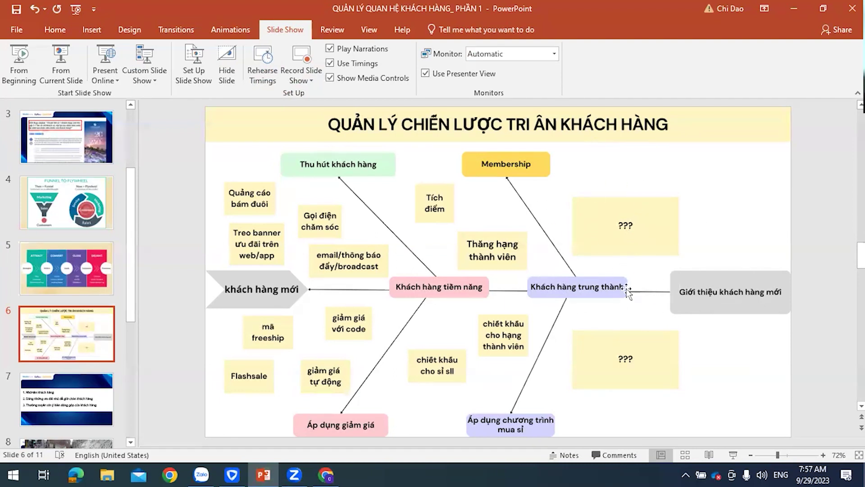
{"action": "left_click", "coordinate": [605, 266]}
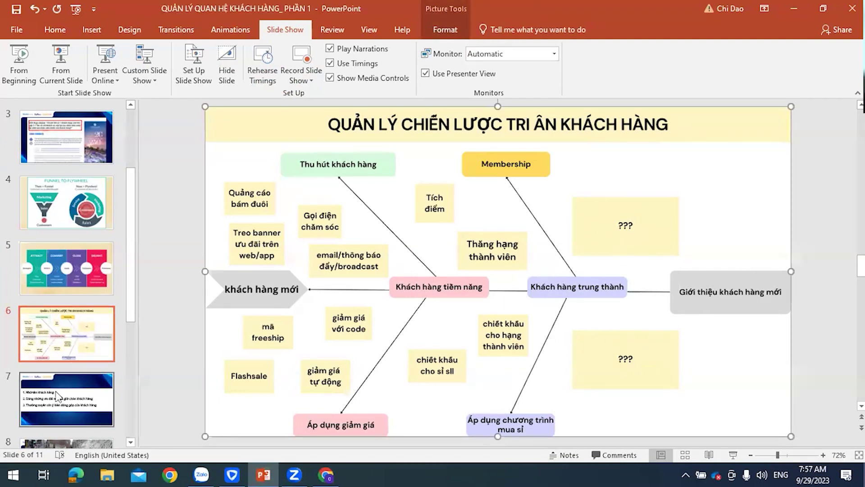
{"action": "scroll", "coordinate": [104, 392], "scroll_direction": "down", "scroll_amount": 1}
{"action": "scroll", "coordinate": [104, 392], "scroll_direction": "down", "scroll_amount": 1}
{"action": "left_click", "coordinate": [104, 391]}
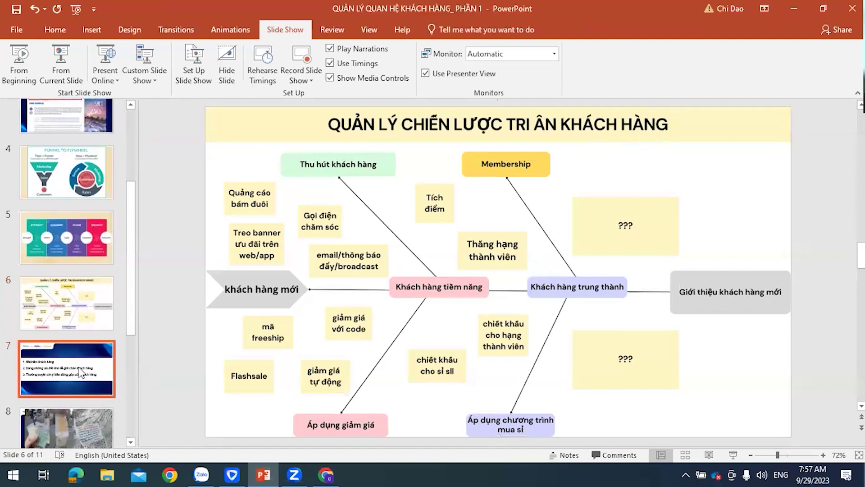
{"action": "left_click", "coordinate": [71, 71]}
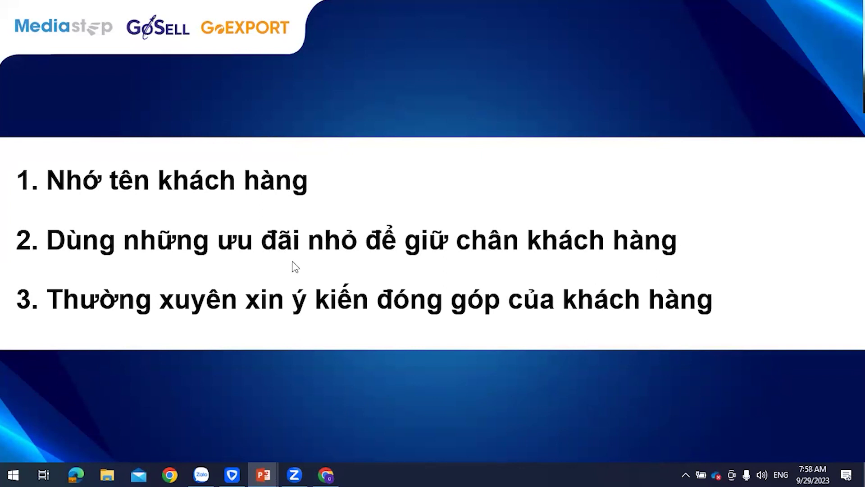
{"action": "key", "text": "Escape"}
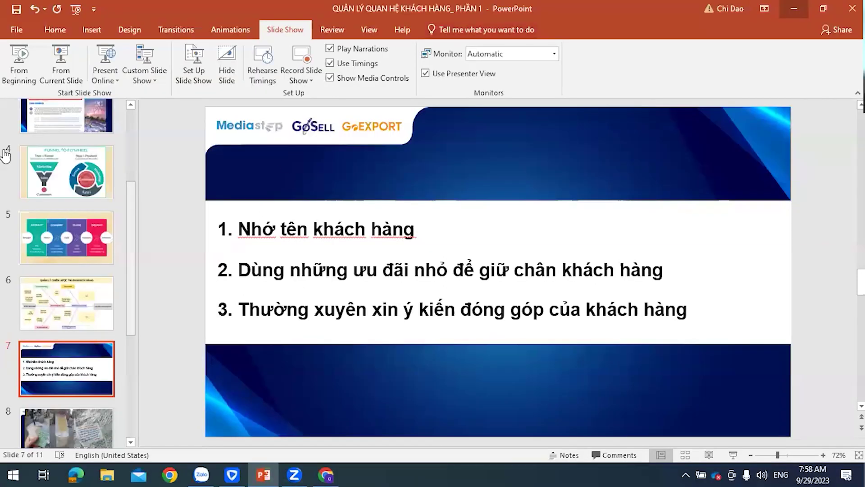
- Return to the GoSell admin in Chrome, leave the product page for the full customer list, and open its filter options
{"action": "left_click", "coordinate": [794, 8]}
{"action": "scroll", "coordinate": [53, 333], "scroll_direction": "down", "scroll_amount": 3}
{"action": "scroll", "coordinate": [53, 333], "scroll_direction": "down", "scroll_amount": 2}
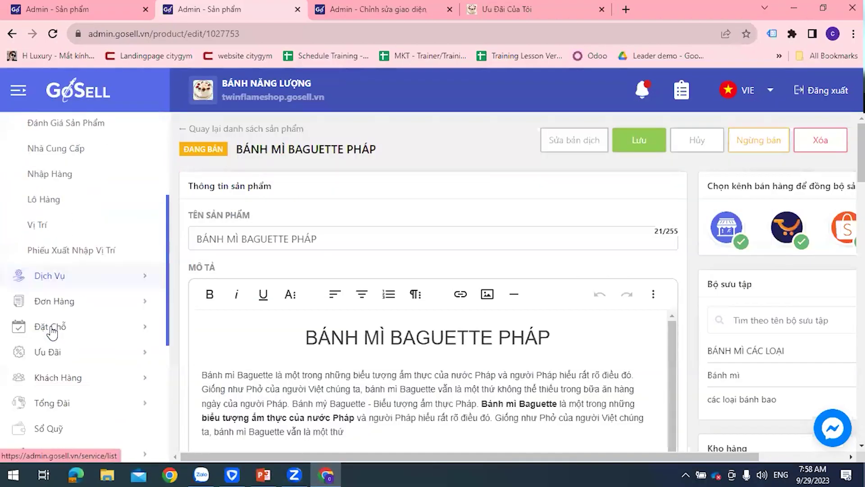
{"action": "left_click", "coordinate": [115, 371]}
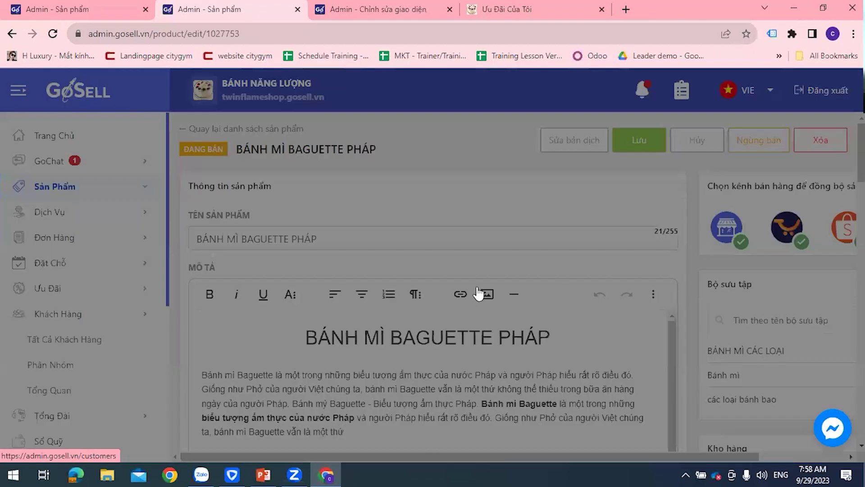
{"action": "left_click", "coordinate": [459, 295]}
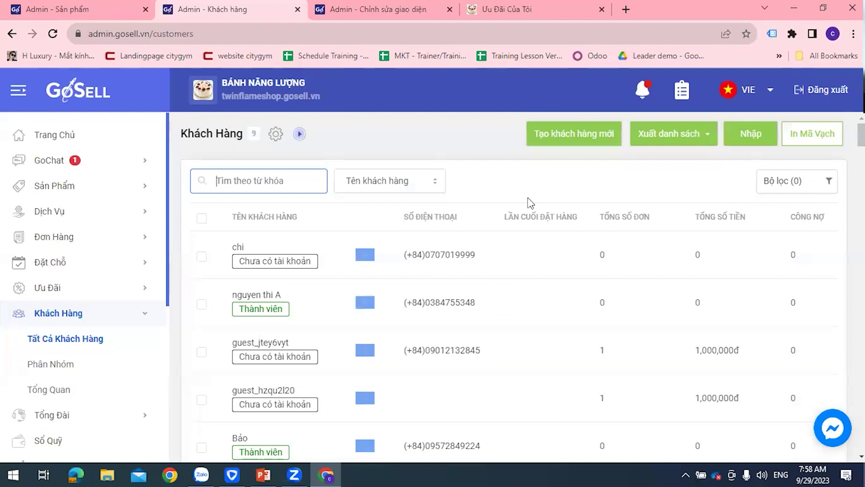
{"action": "left_click", "coordinate": [828, 181]}
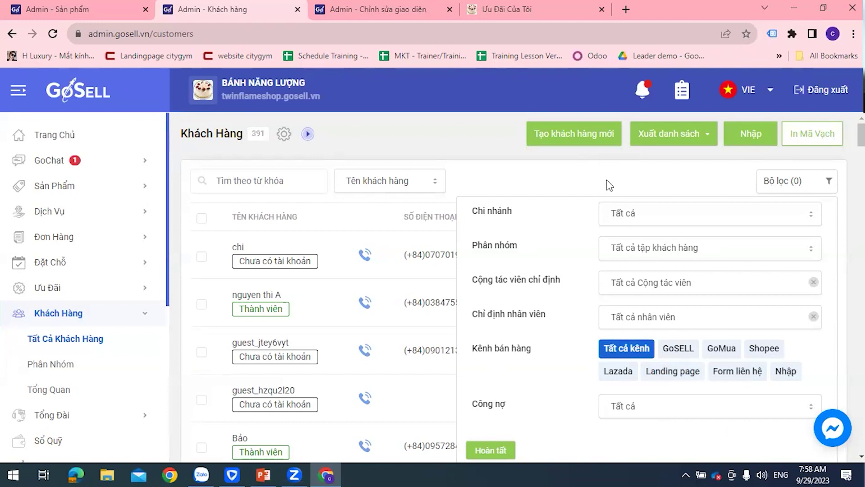
- Close the filter options without adding conditions, then open the first listed customer's details and review the tag, note and group fields
{"action": "left_click", "coordinate": [498, 451]}
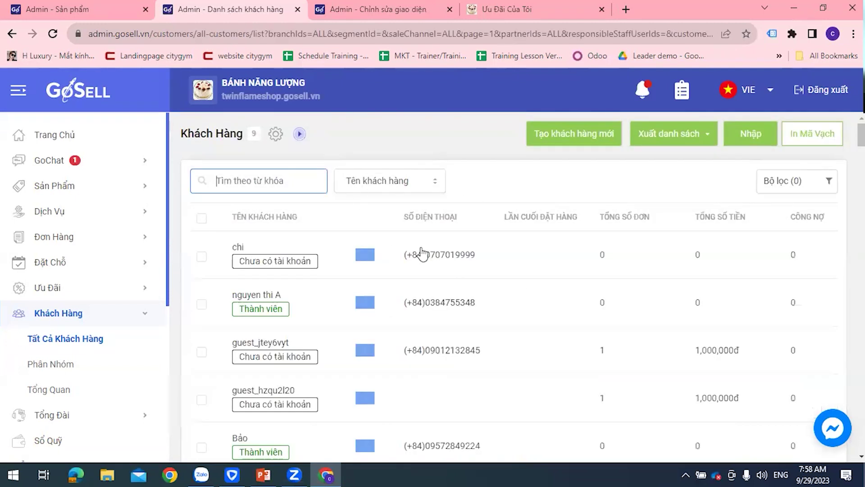
{"action": "left_click", "coordinate": [458, 257]}
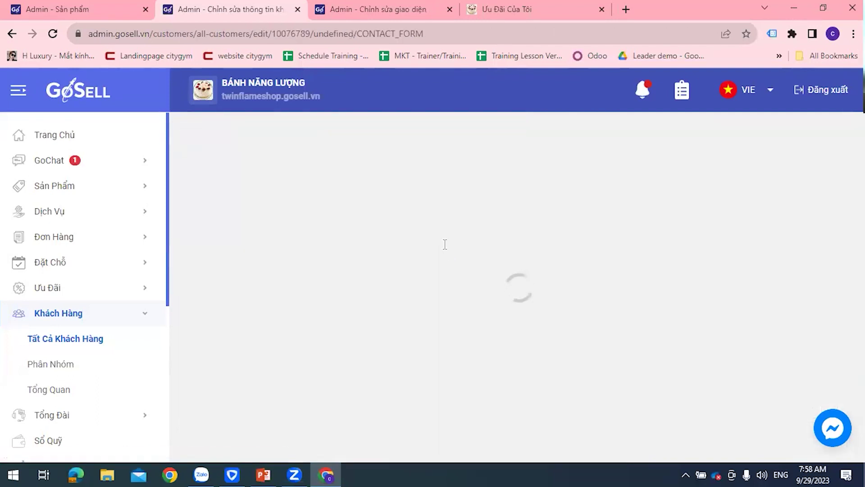
{"action": "scroll", "coordinate": [577, 386], "scroll_direction": "down", "scroll_amount": 7}
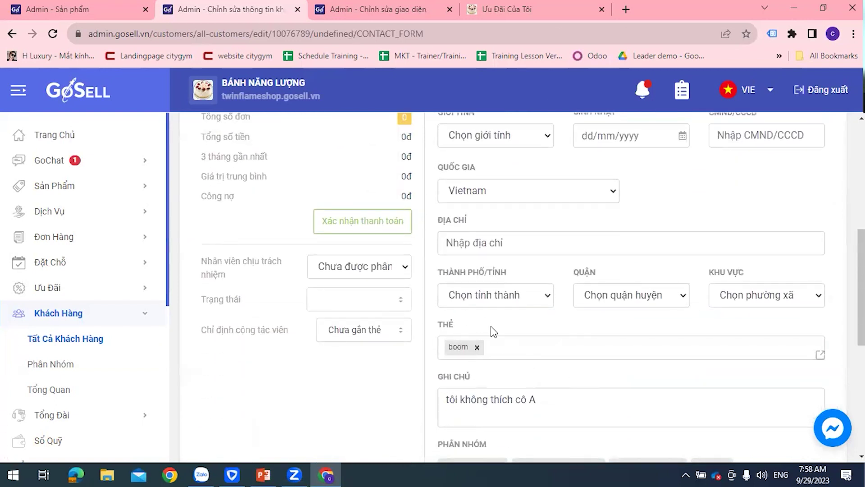
{"action": "scroll", "coordinate": [491, 324], "scroll_direction": "up", "scroll_amount": 7}
{"action": "scroll", "coordinate": [504, 268], "scroll_direction": "down", "scroll_amount": 12}
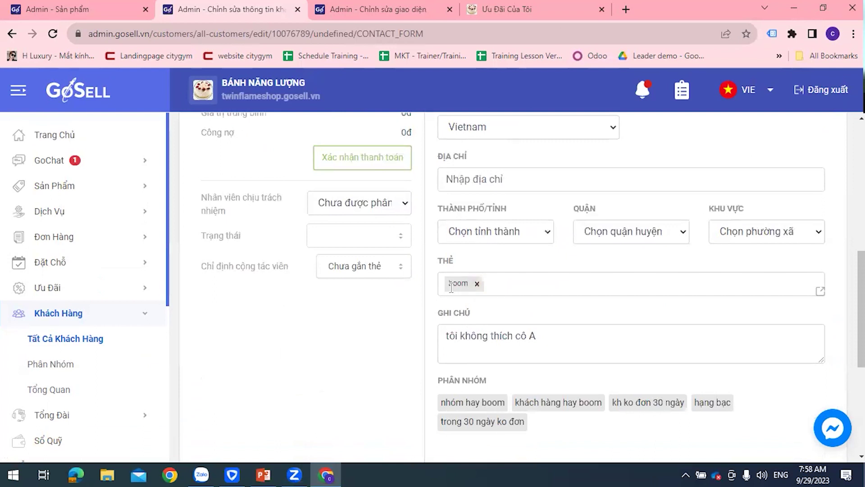
- Clear the customer's note, remove and re-enter the tag boom, and save the customer record
{"action": "left_click_drag", "start_coordinate": [558, 338], "coordinate": [380, 280]}
{"action": "key", "text": "BackSpace"}
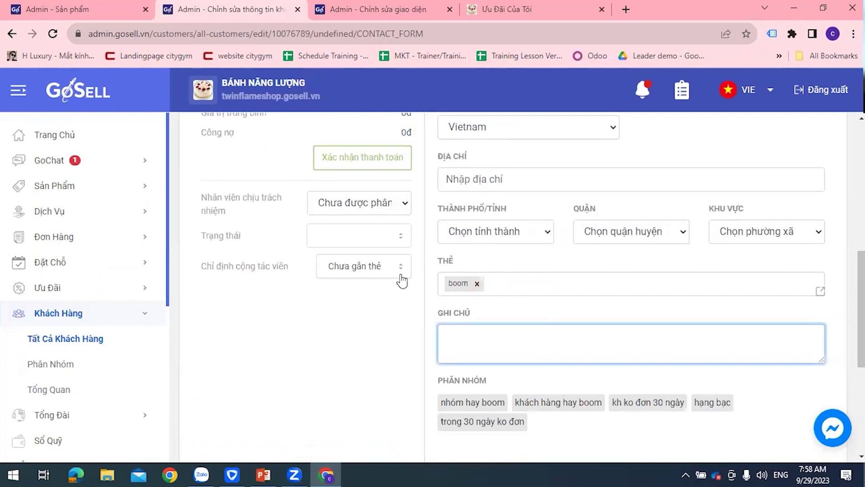
{"action": "left_click", "coordinate": [476, 284]}
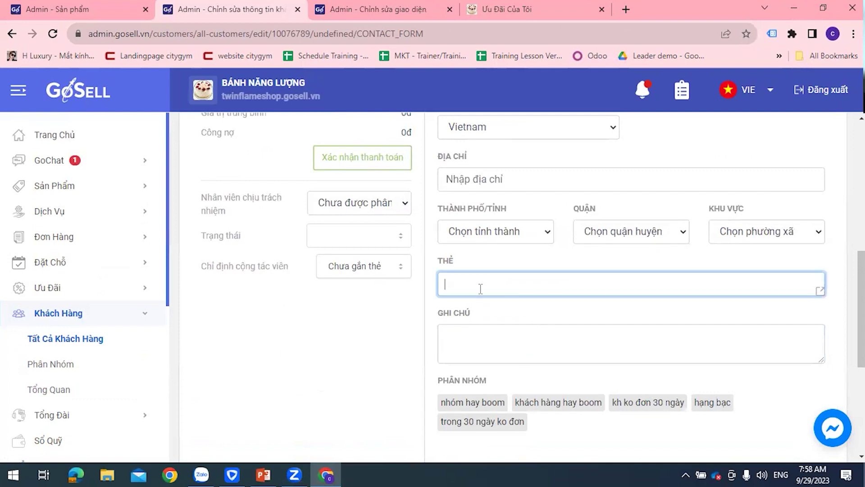
{"action": "type", "text": "boom"}
{"action": "key", "text": "Return"}
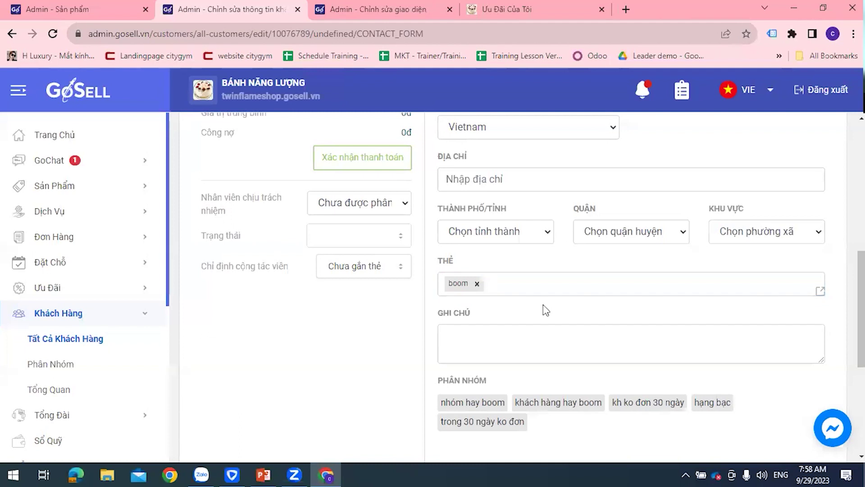
{"action": "scroll", "coordinate": [599, 266], "scroll_direction": "up", "scroll_amount": 10}
{"action": "left_click", "coordinate": [808, 151]}
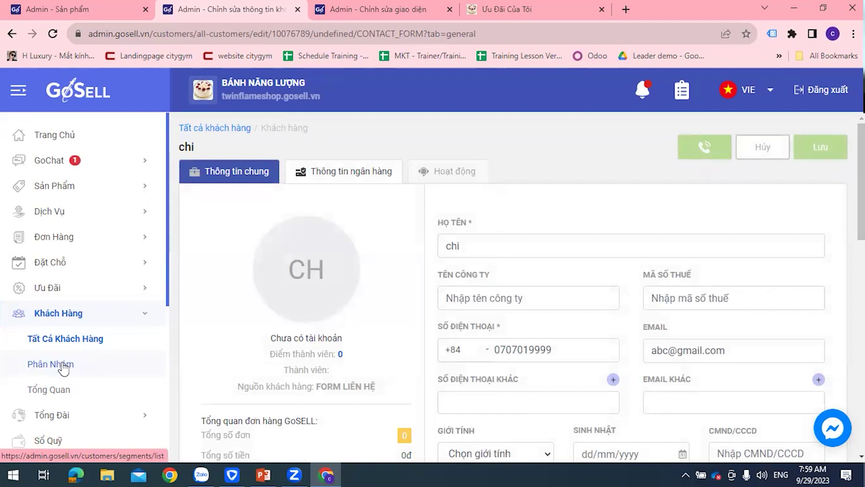
- Return to the full customer list and look through the customers' account status, order counts, totals and debts
{"action": "left_click", "coordinate": [212, 129]}
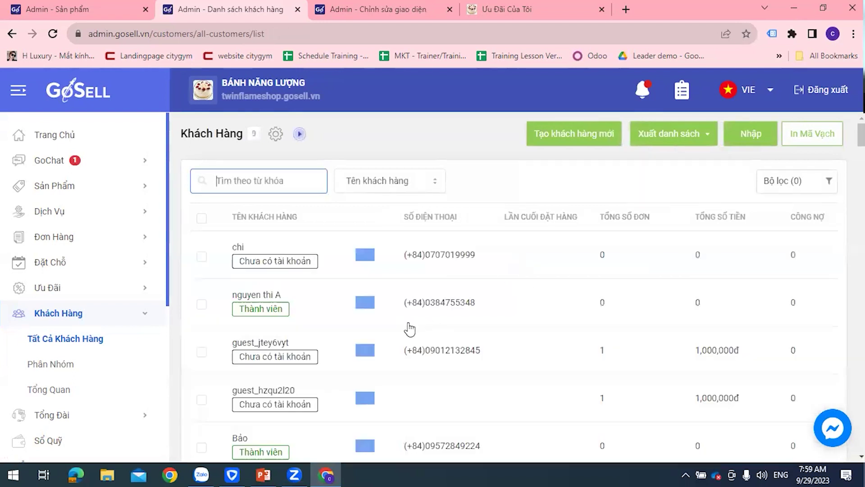
{"action": "scroll", "coordinate": [315, 270], "scroll_direction": "down", "scroll_amount": 6}
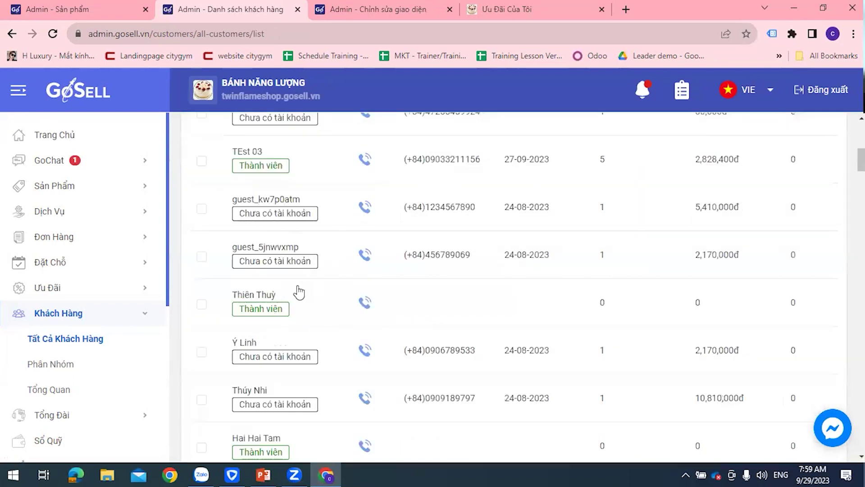
{"action": "scroll", "coordinate": [297, 290], "scroll_direction": "up", "scroll_amount": 5}
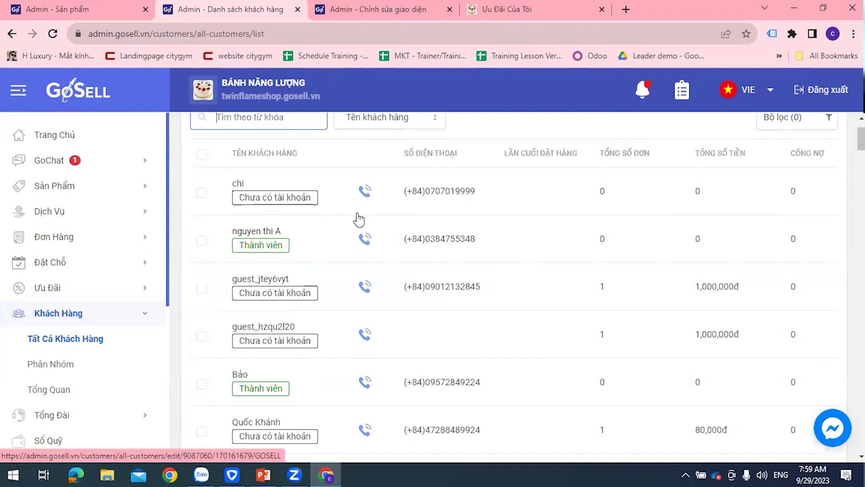
{"action": "scroll", "coordinate": [316, 218], "scroll_direction": "down", "scroll_amount": 1}
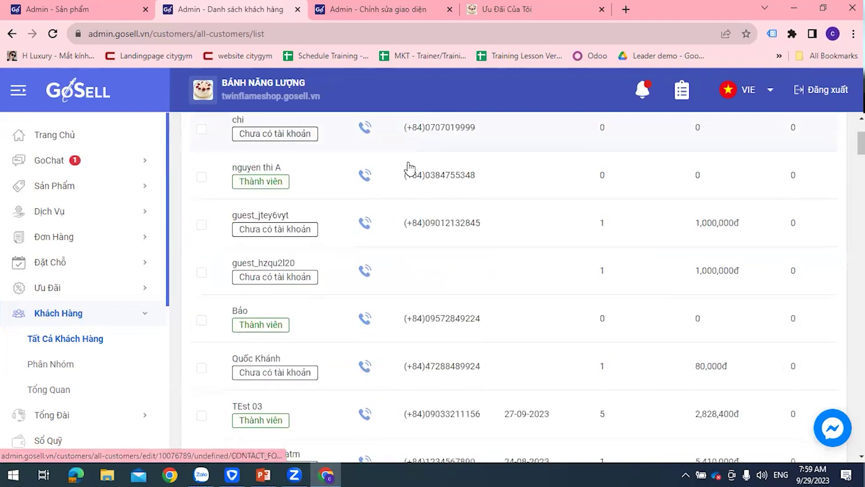
{"action": "scroll", "coordinate": [359, 216], "scroll_direction": "down", "scroll_amount": 4}
{"action": "scroll", "coordinate": [359, 217], "scroll_direction": "down", "scroll_amount": 4}
{"action": "scroll", "coordinate": [341, 252], "scroll_direction": "down", "scroll_amount": 3}
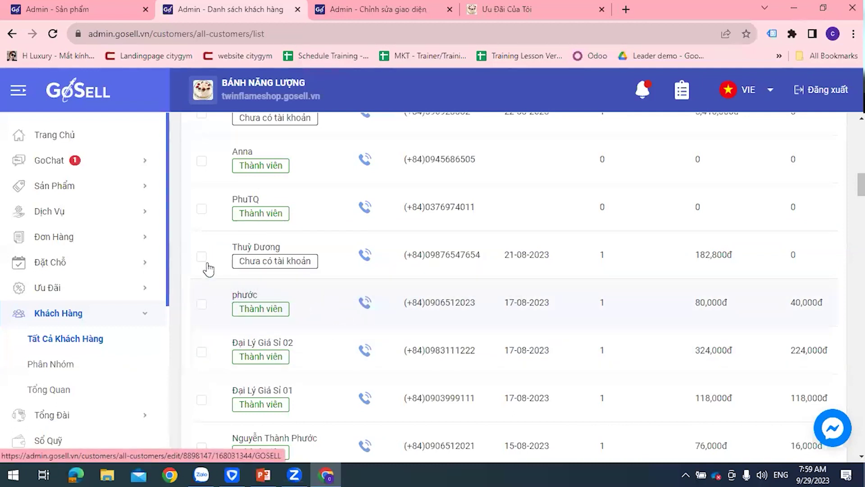
- Start a new customer group and name it kh hay boom
{"action": "left_click", "coordinate": [58, 365]}
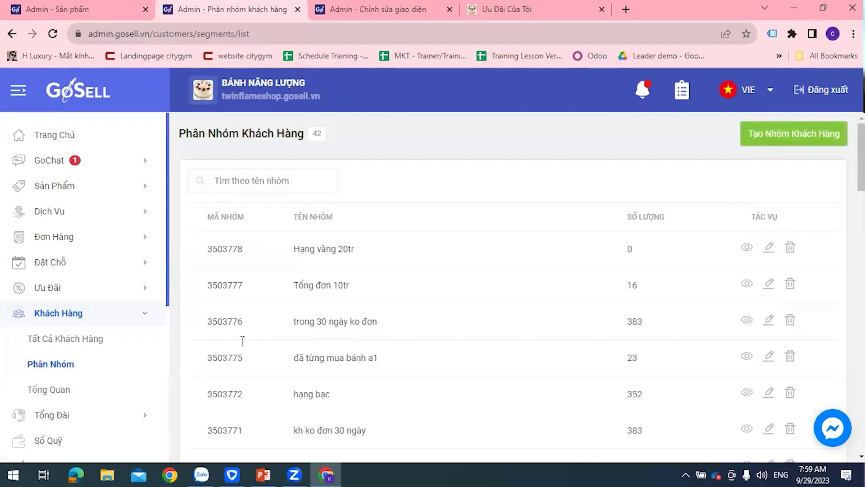
{"action": "left_click", "coordinate": [766, 144]}
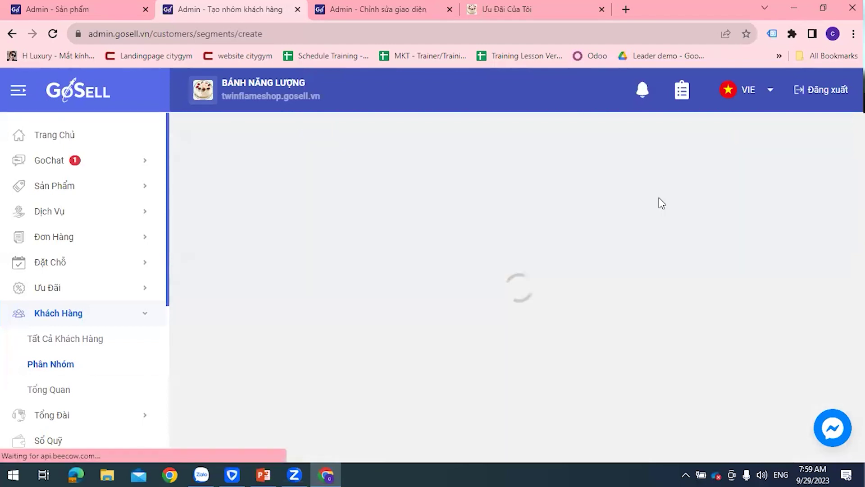
{"action": "left_click", "coordinate": [280, 191]}
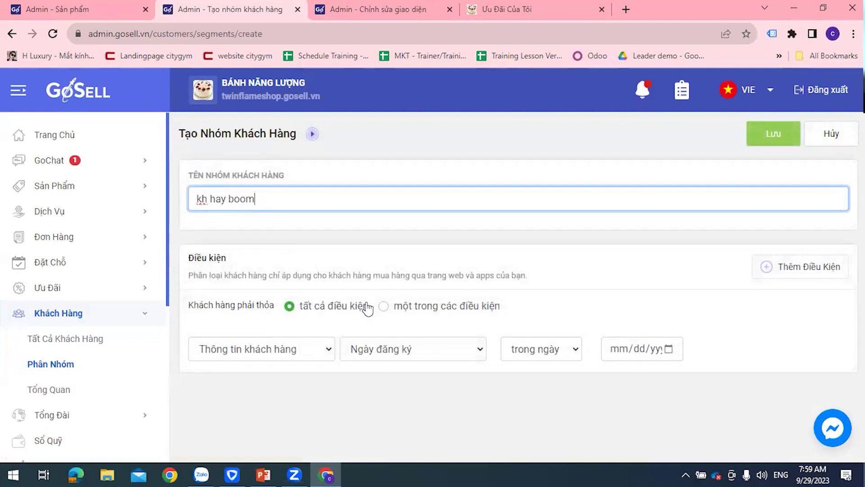
- Set the group's condition to Thẻ khách hàng bằng boom, save it, and check its customer count
{"action": "left_click", "coordinate": [314, 351]}
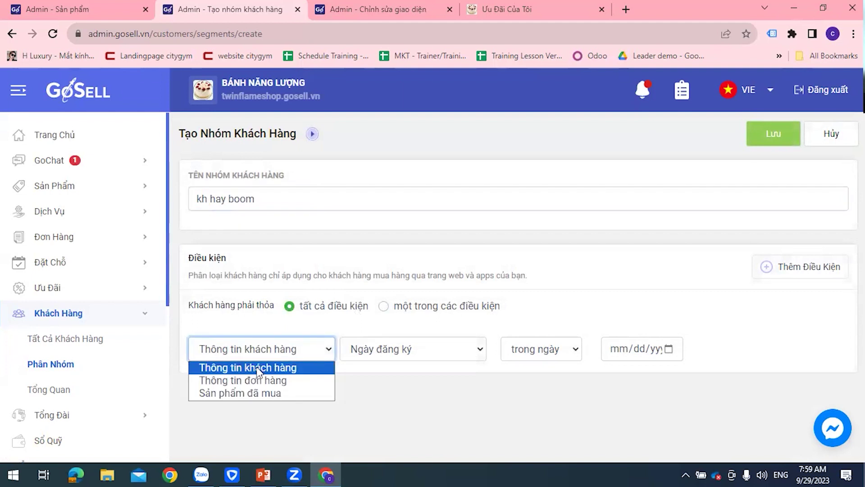
{"action": "left_click", "coordinate": [356, 358]}
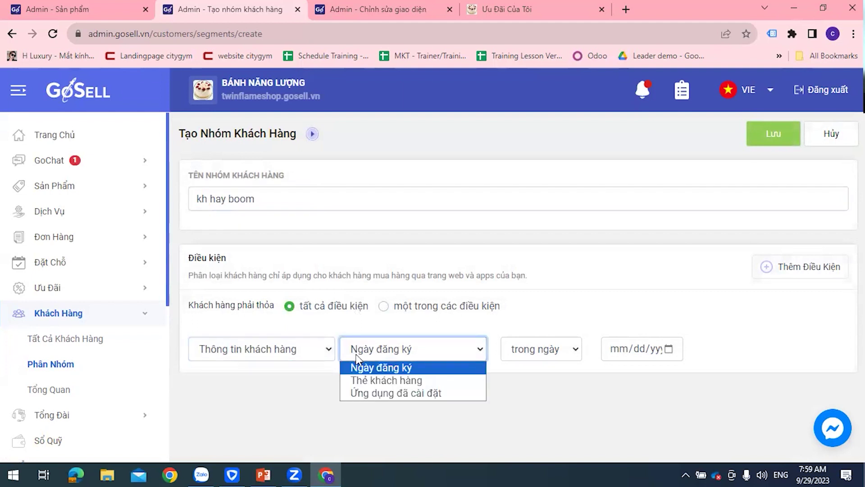
{"action": "left_click", "coordinate": [369, 382]}
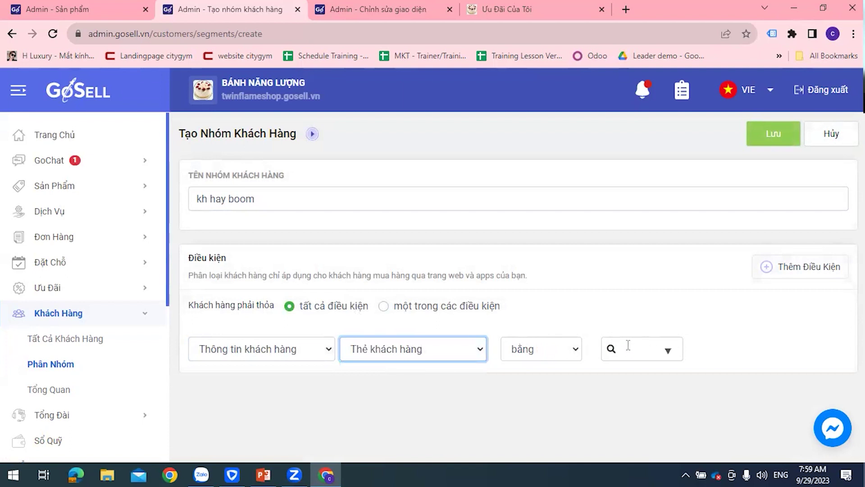
{"action": "left_click", "coordinate": [632, 350]}
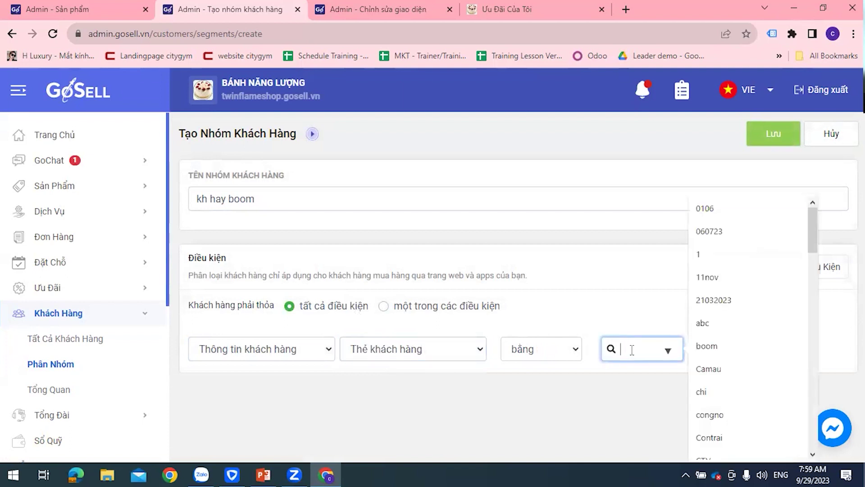
{"action": "left_click", "coordinate": [712, 346]}
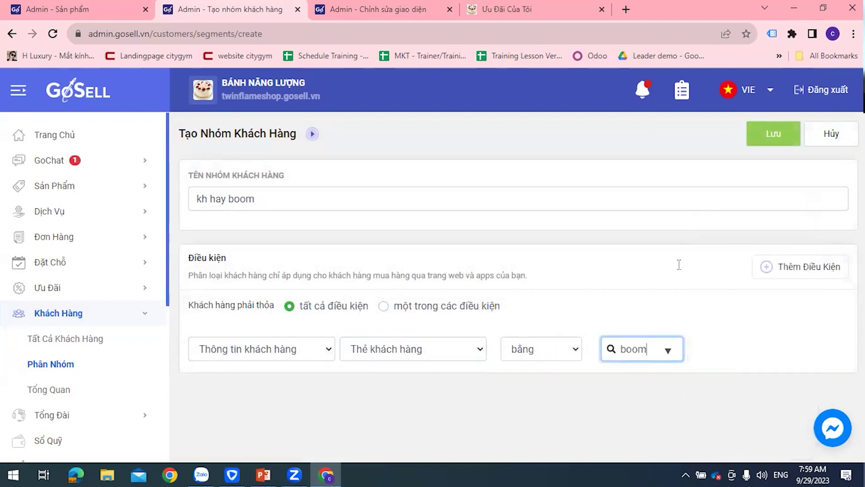
{"action": "left_click", "coordinate": [766, 143]}
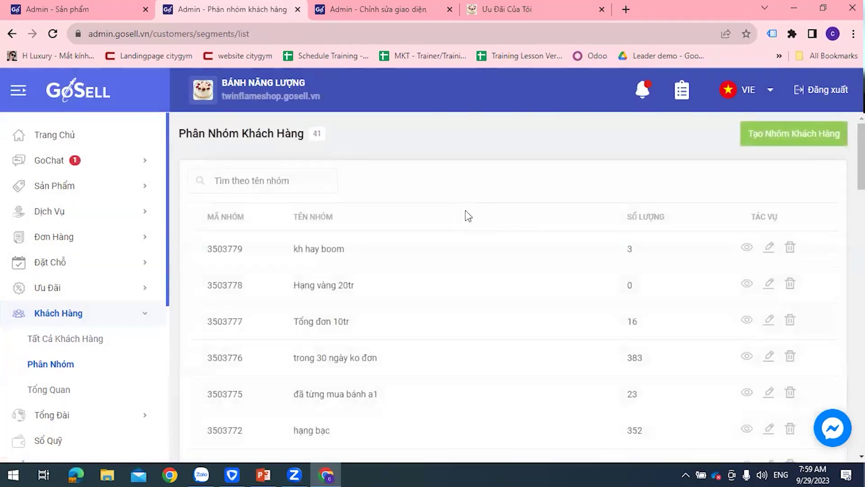
{"action": "left_click_drag", "start_coordinate": [620, 249], "coordinate": [644, 249]}
- From the full customer list, open the test member who last ordered on 27-09-2023, add the tag boom, and save
{"action": "left_click", "coordinate": [76, 343]}
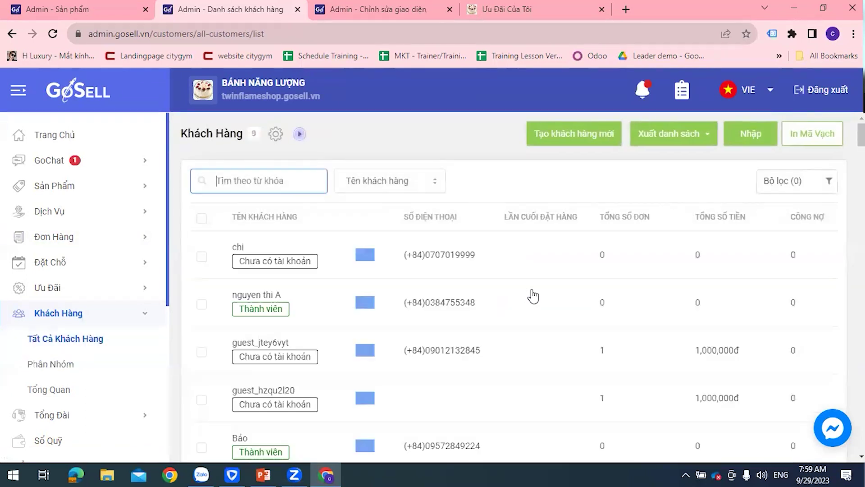
{"action": "scroll", "coordinate": [343, 310], "scroll_direction": "down", "scroll_amount": 7}
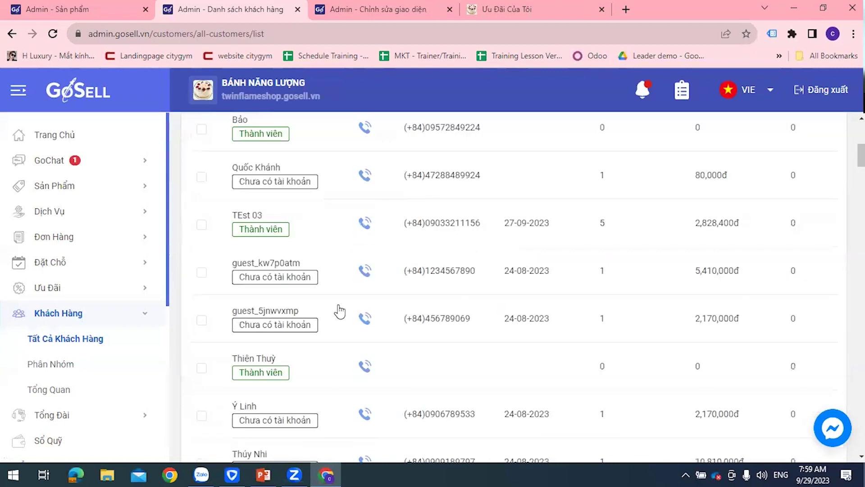
{"action": "left_click", "coordinate": [300, 221]}
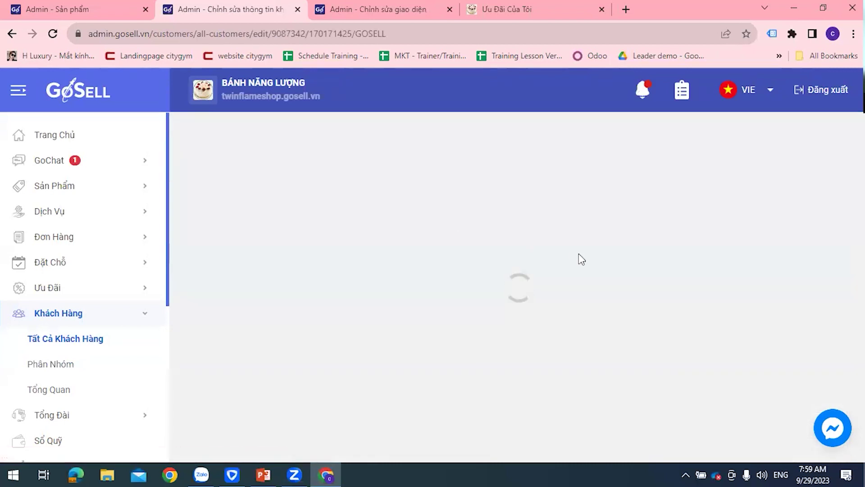
{"action": "scroll", "coordinate": [553, 277], "scroll_direction": "down", "scroll_amount": 12}
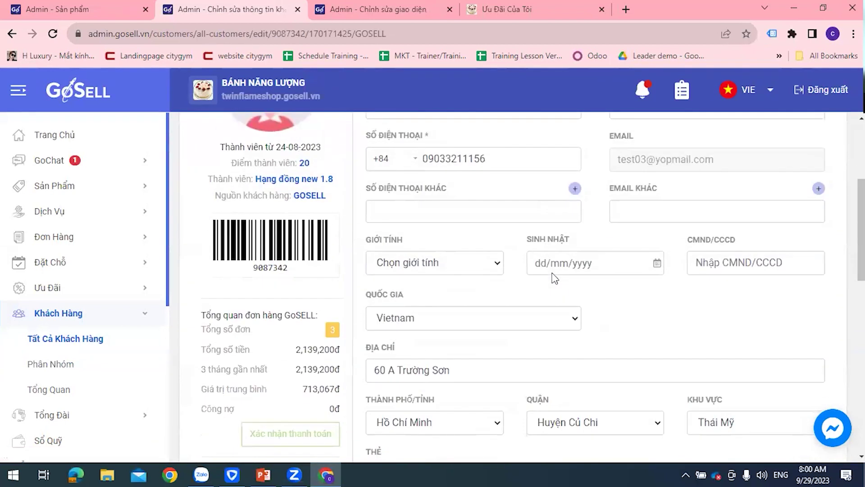
{"action": "left_click", "coordinate": [437, 288]}
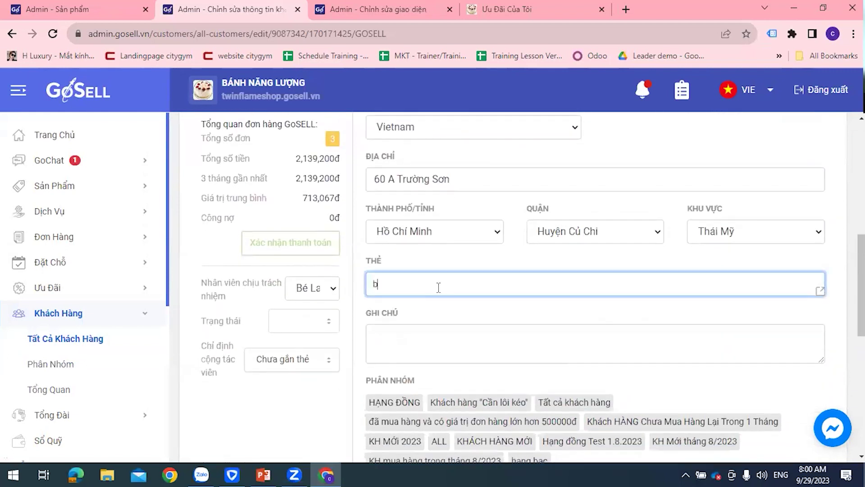
{"action": "type", "text": "boom"}
{"action": "key", "text": "Return"}
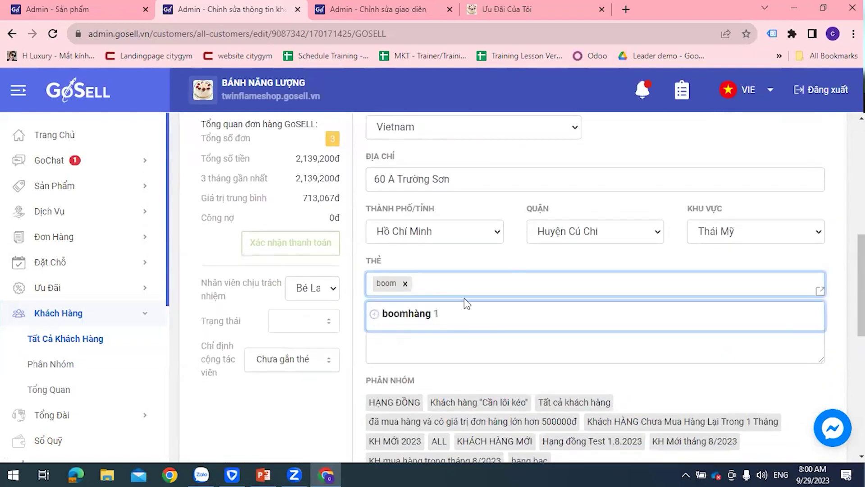
{"action": "scroll", "coordinate": [776, 223], "scroll_direction": "up", "scroll_amount": 12}
{"action": "left_click", "coordinate": [824, 145]}
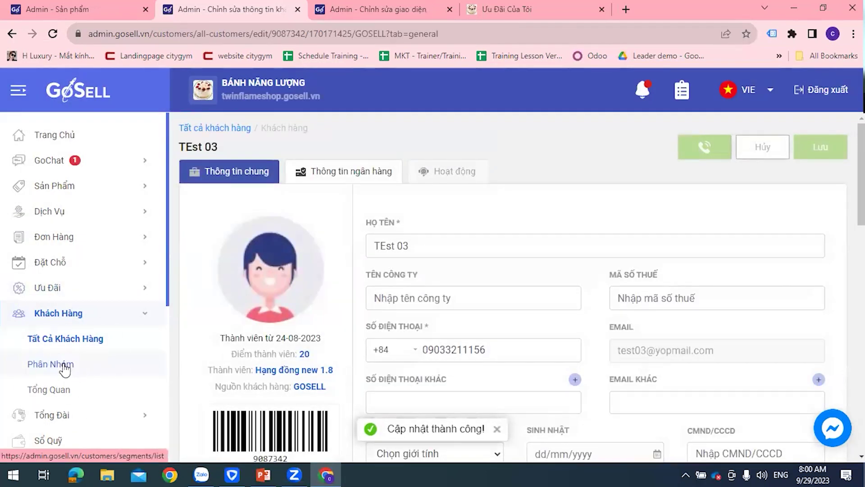
- Return to the customer groups and check the updated customer count of kh hay boom
{"action": "left_click", "coordinate": [65, 368]}
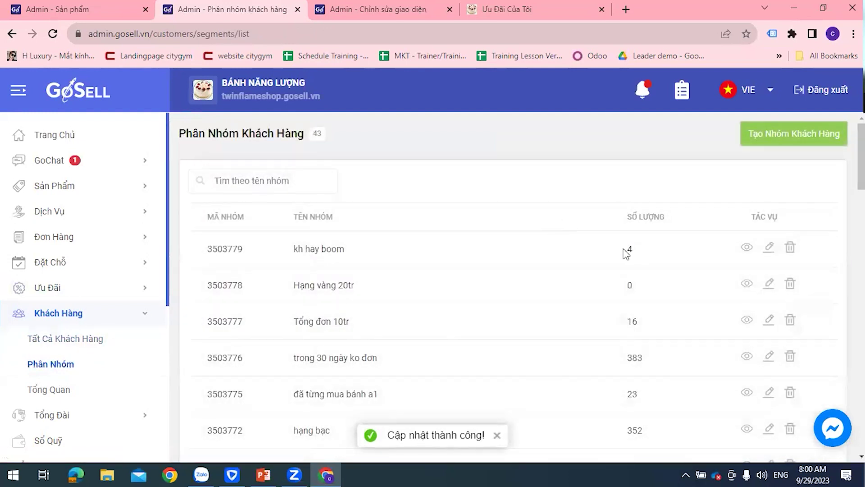
{"action": "left_click_drag", "start_coordinate": [624, 251], "coordinate": [637, 253]}
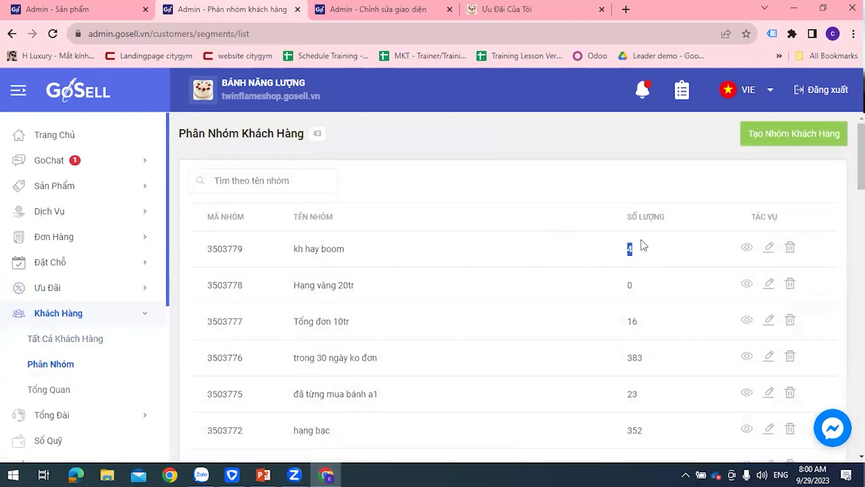
{"action": "left_click", "coordinate": [588, 194]}
- Switch to PowerPoint, review the customer appreciation strategy on slide 6 and the tips on slide 7, and return to Chrome
{"action": "left_click", "coordinate": [263, 474]}
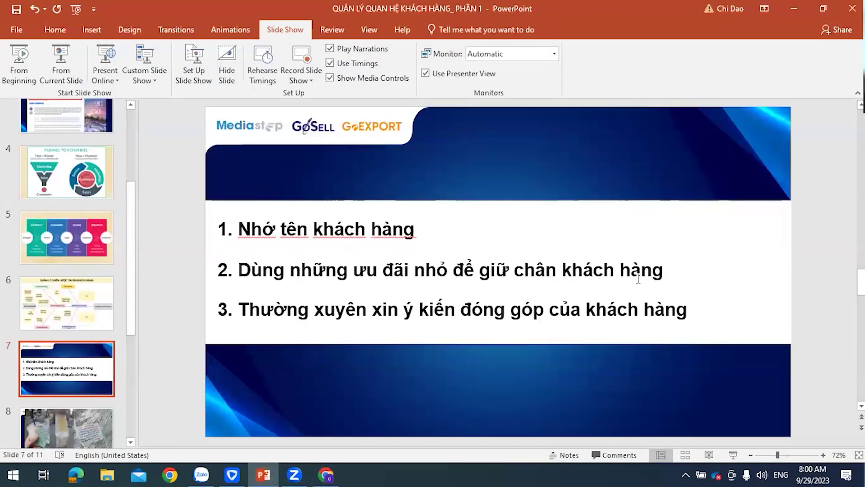
{"action": "left_click", "coordinate": [70, 302]}
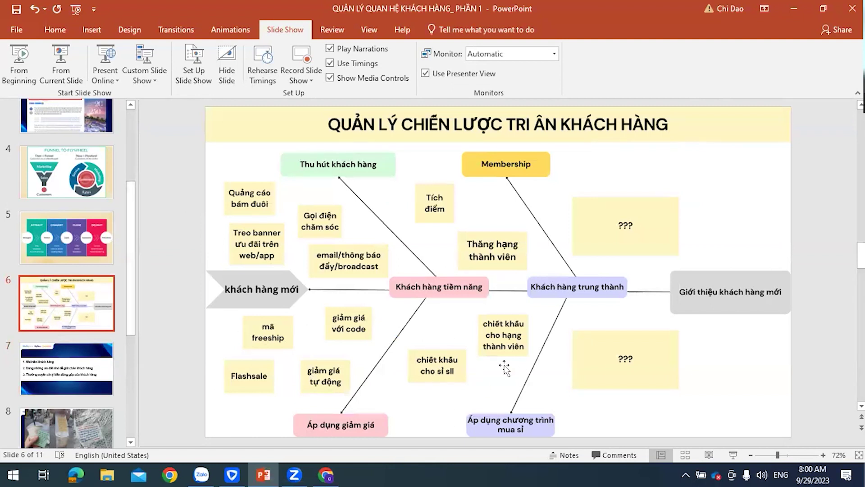
{"action": "left_click", "coordinate": [93, 391]}
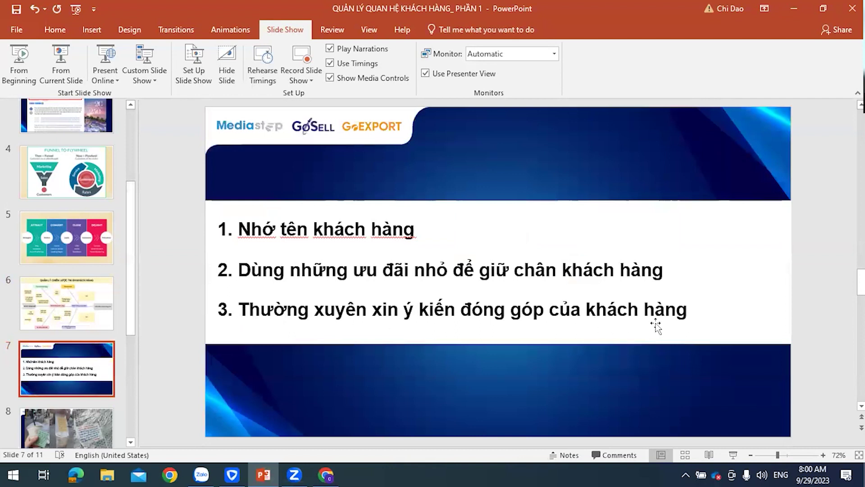
{"action": "left_click", "coordinate": [796, 5]}
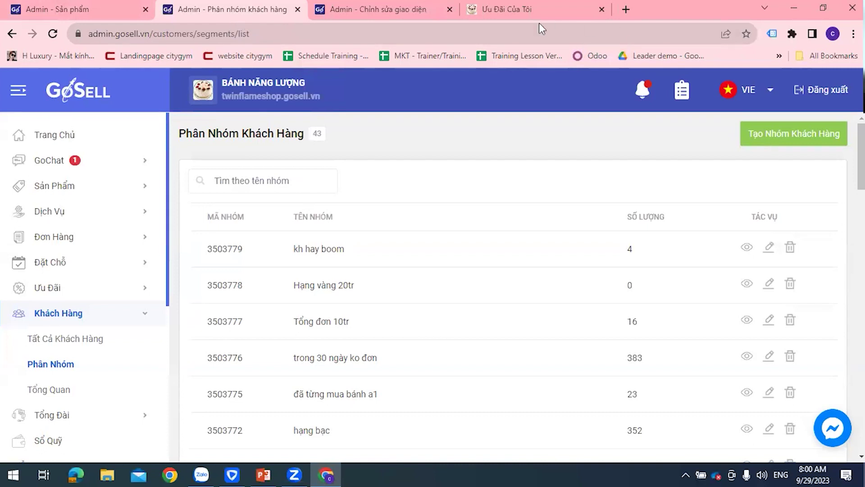
- Open the storefront's home page and examine the Xin ý kiến khách hàng feedback form near the end of the page
{"action": "left_click", "coordinate": [533, 6]}
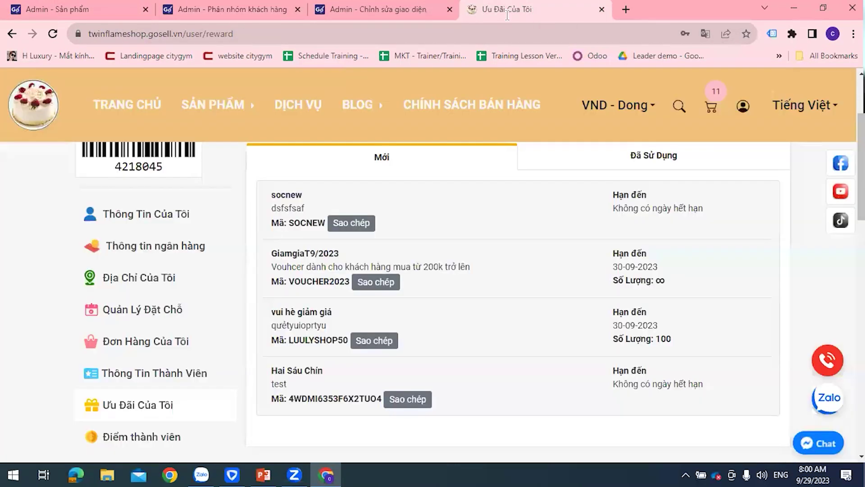
{"action": "left_click", "coordinate": [131, 119]}
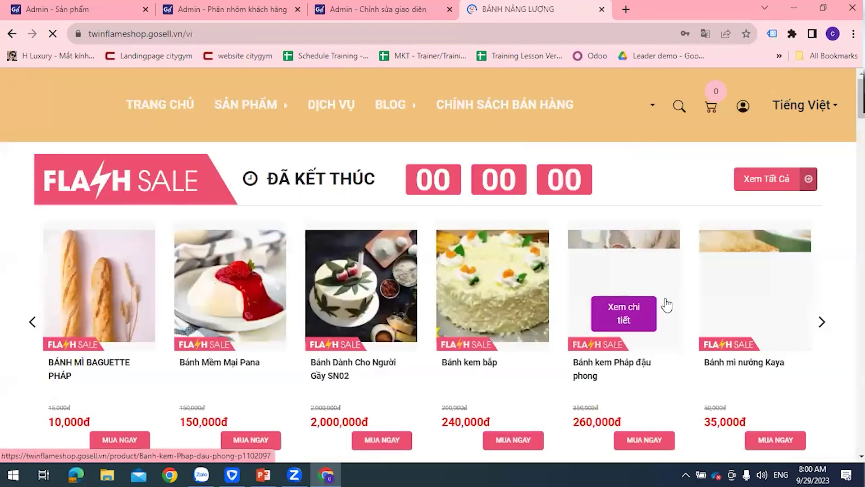
{"action": "scroll", "coordinate": [666, 305], "scroll_direction": "down", "scroll_amount": 15}
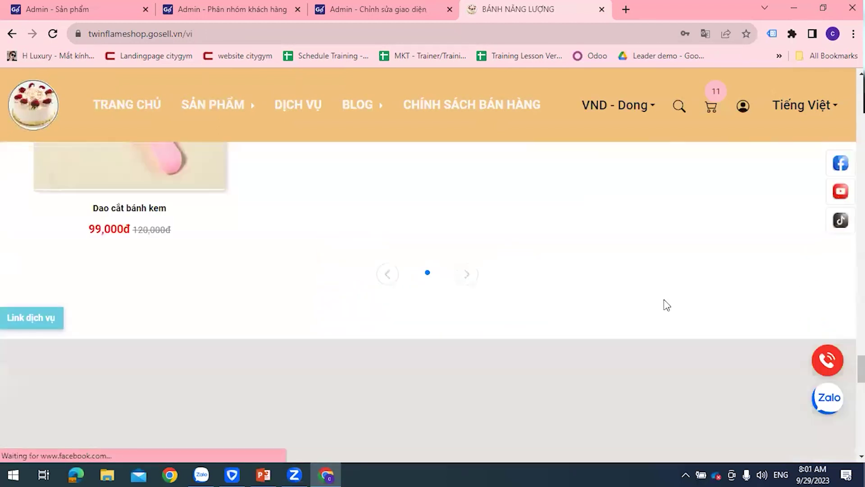
{"action": "scroll", "coordinate": [666, 305], "scroll_direction": "down", "scroll_amount": 5}
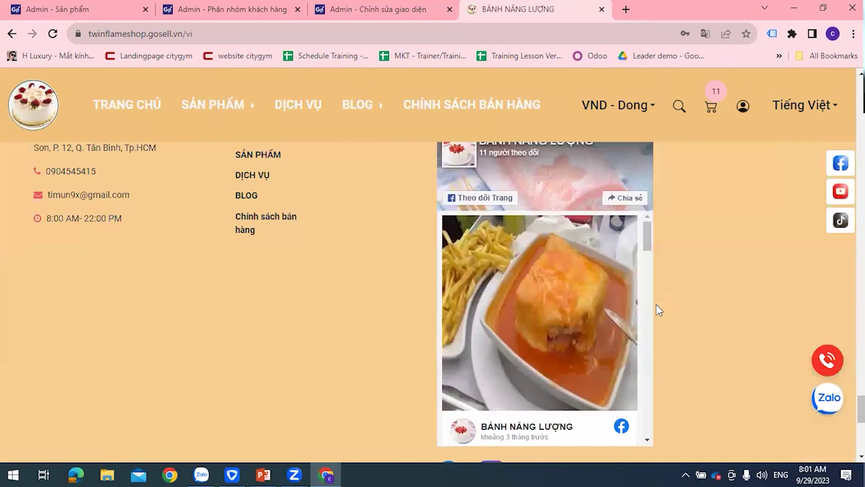
{"action": "scroll", "coordinate": [656, 306], "scroll_direction": "down", "scroll_amount": 8}
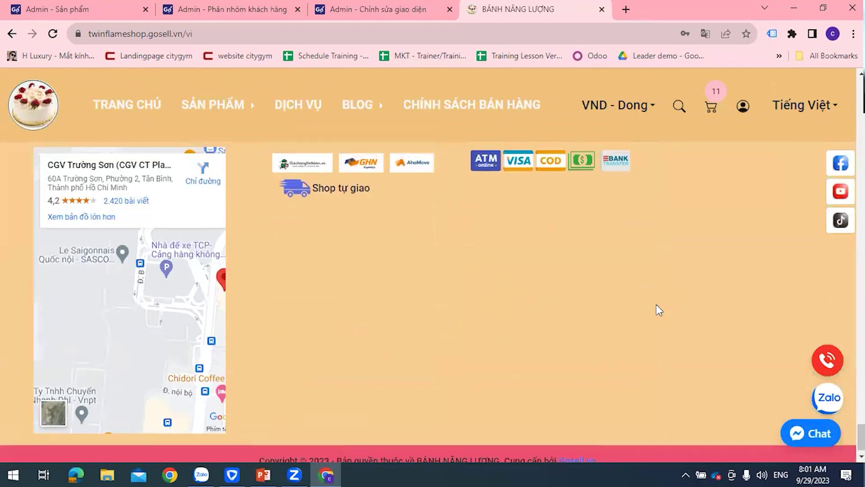
{"action": "scroll", "coordinate": [657, 309], "scroll_direction": "up", "scroll_amount": 10}
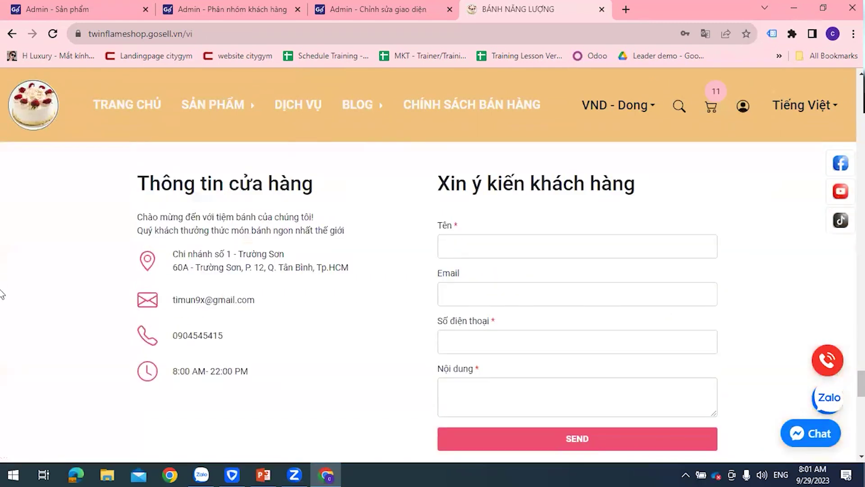
{"action": "left_click_drag", "start_coordinate": [437, 185], "coordinate": [635, 209]}
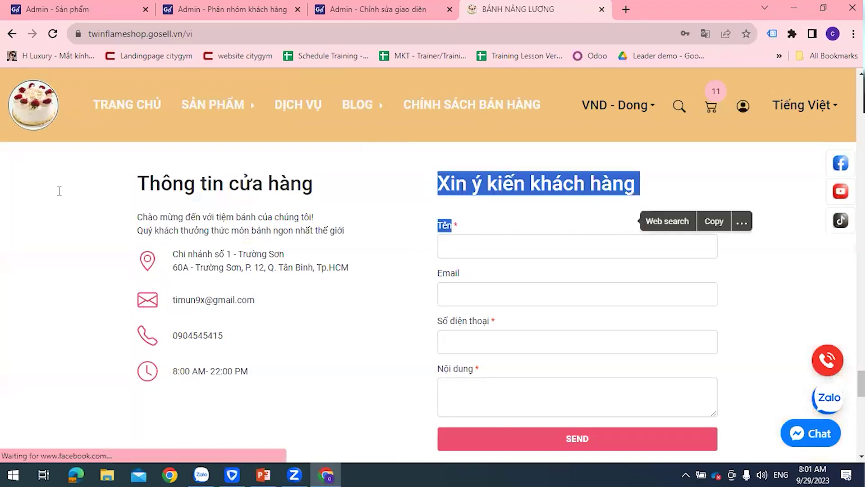
{"action": "left_click", "coordinate": [286, 185]}
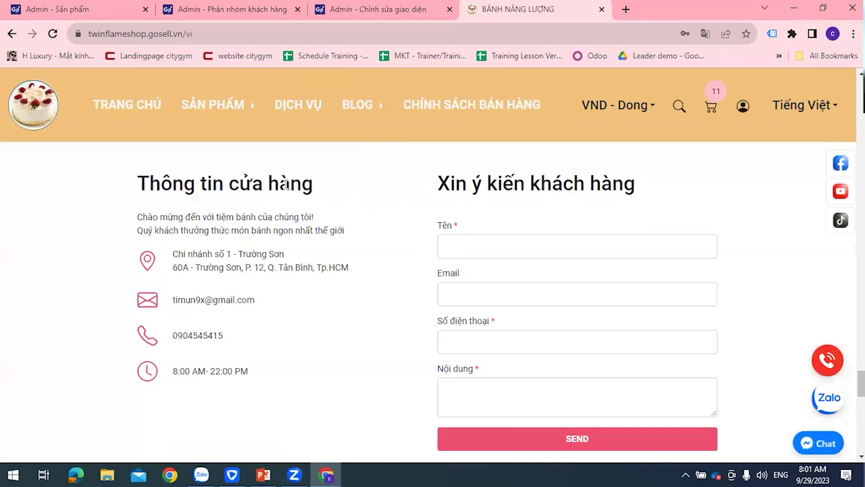